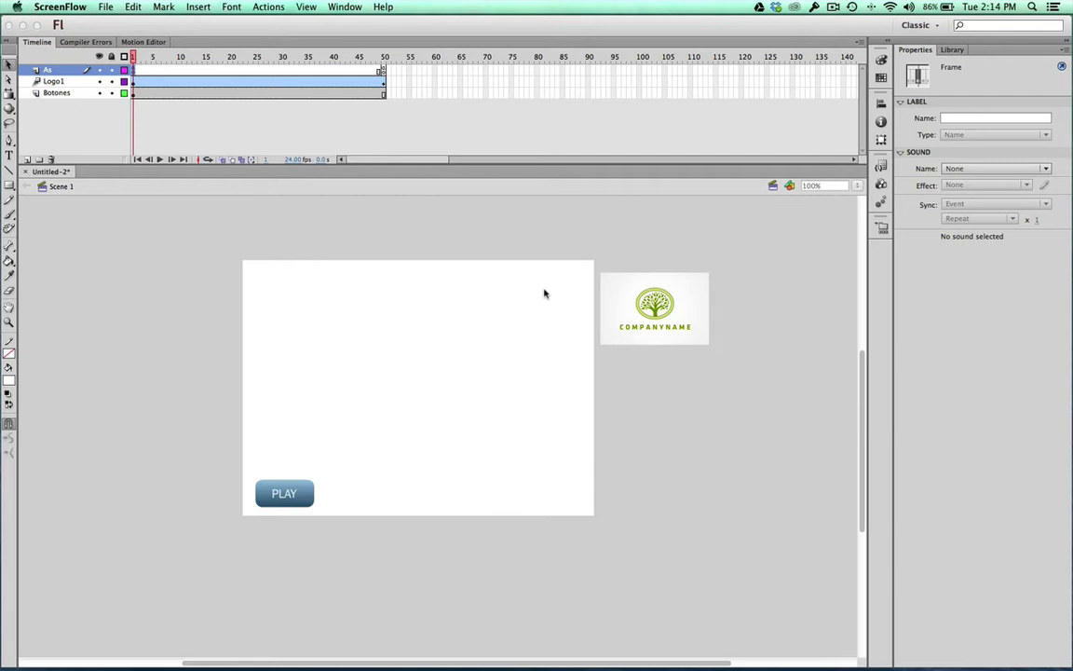
# Play the logo animation on the timeline, return to frame 1 and play it again
pyautogui.click(459, 293)
pyautogui.press('Return')
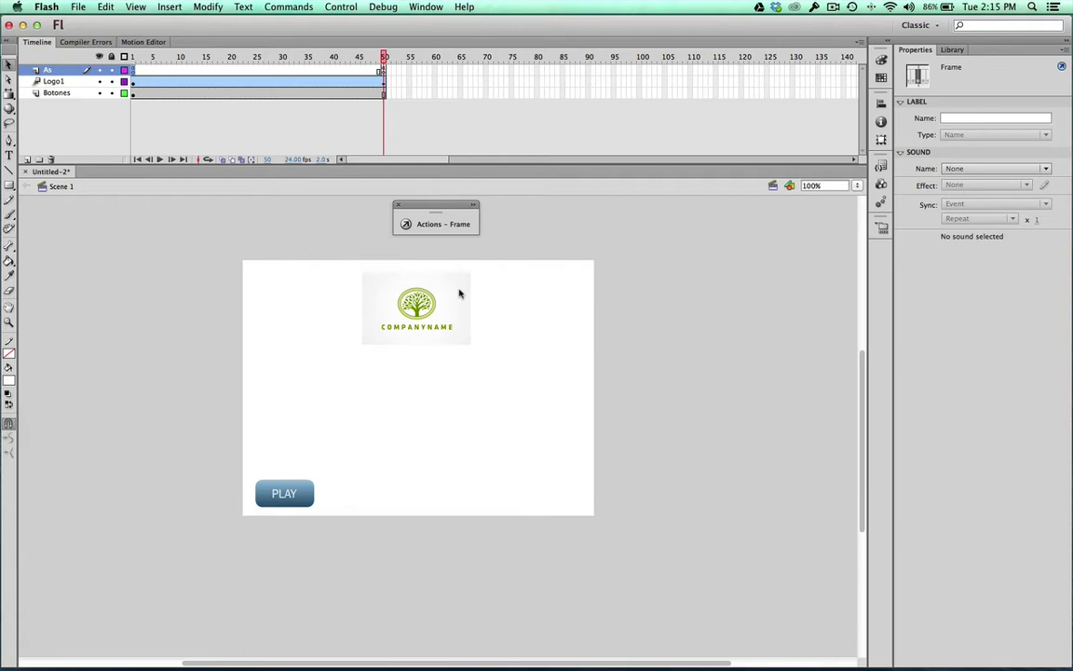
pyautogui.click(133, 57)
pyautogui.press('Return')
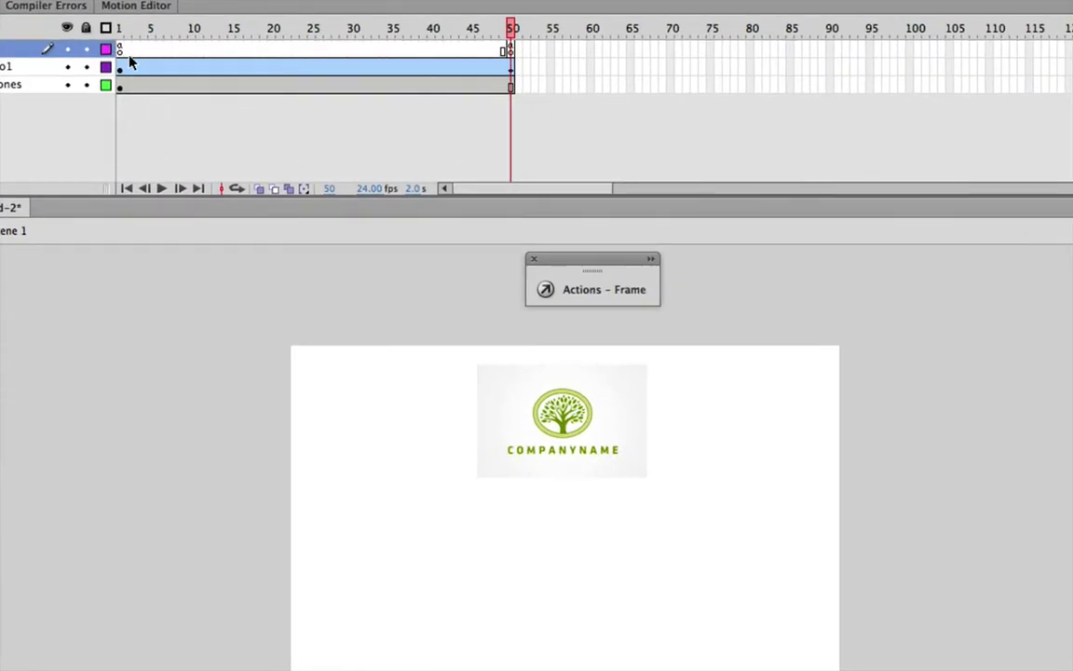
# Examine the As layer's keyframes on the timeline and the PLAY button's instance properties
pyautogui.hscroll(5, 133, 56)
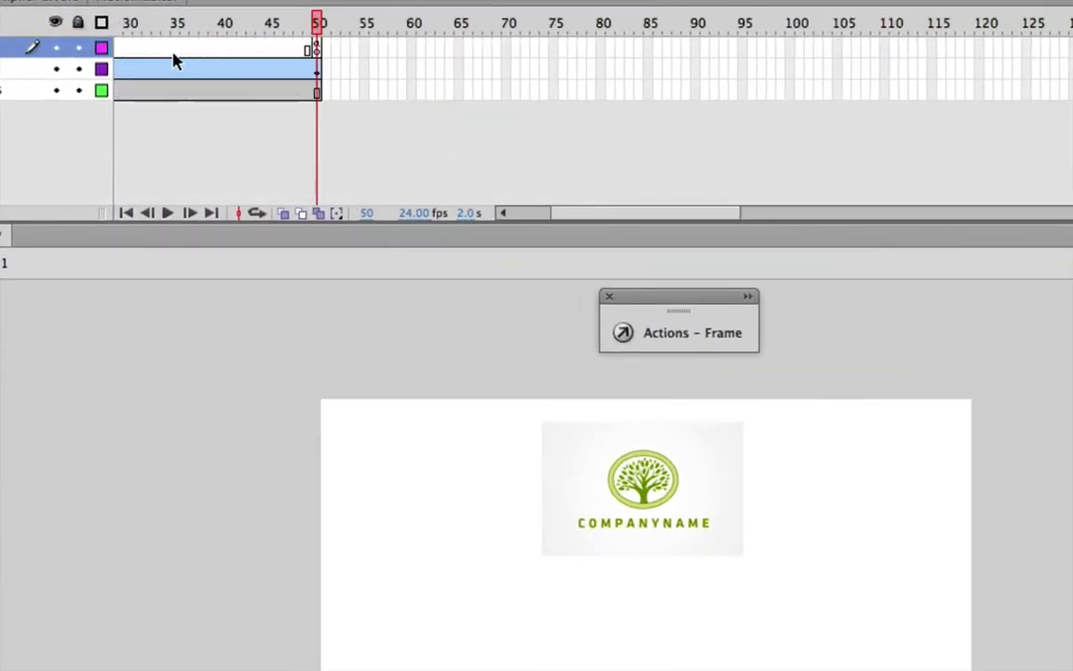
pyautogui.hscroll(-5, 172, 58)
pyautogui.click(119, 51)
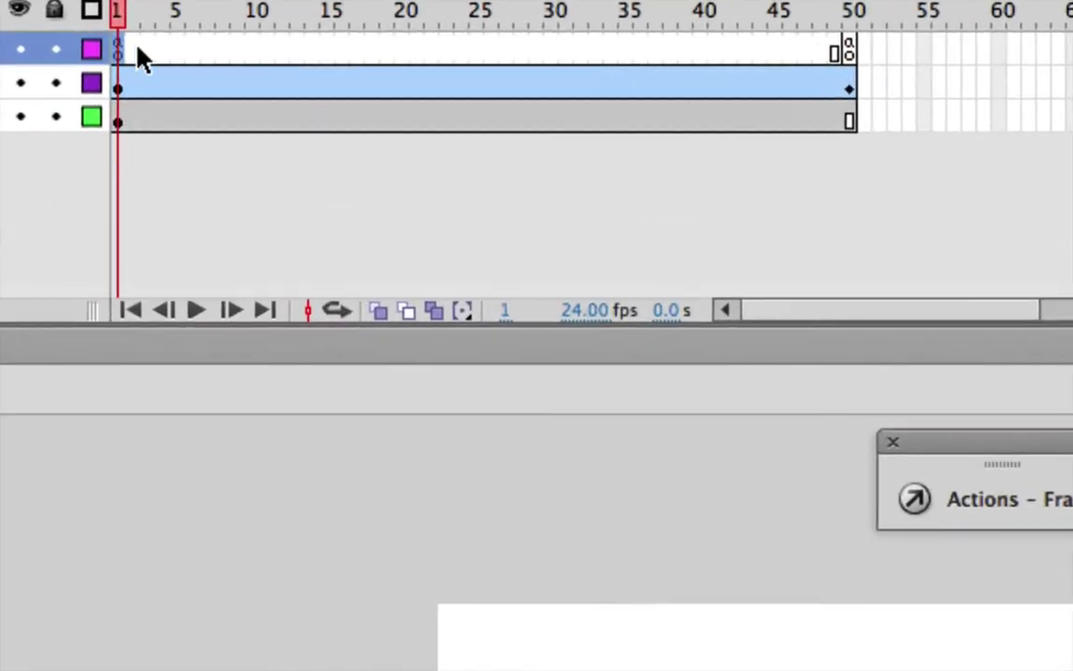
pyautogui.click(139, 58)
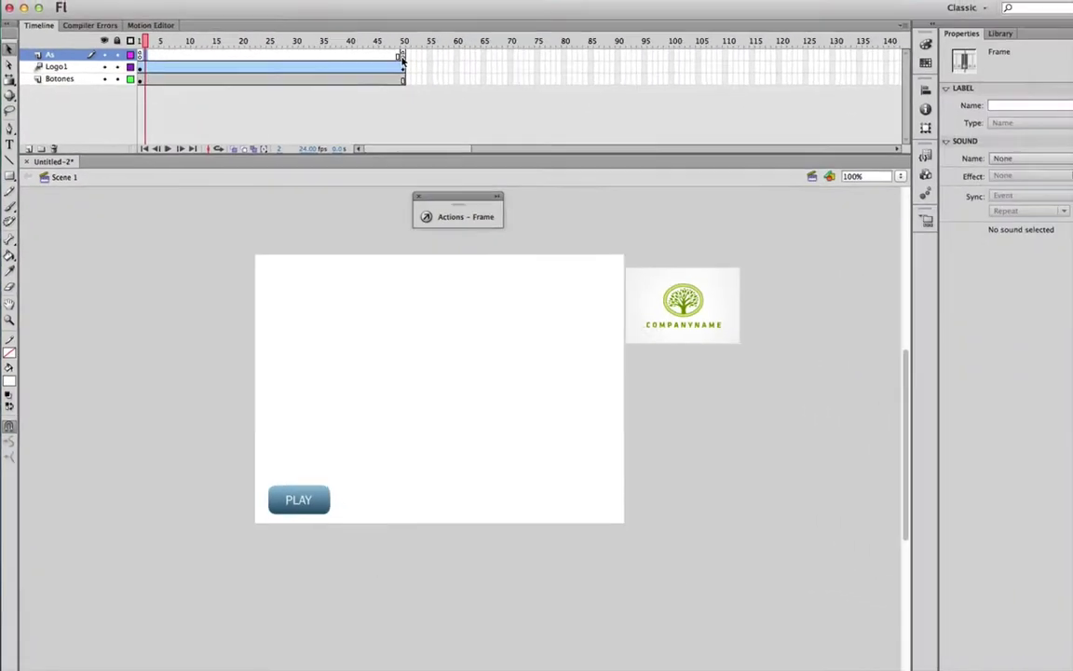
pyautogui.click(301, 499)
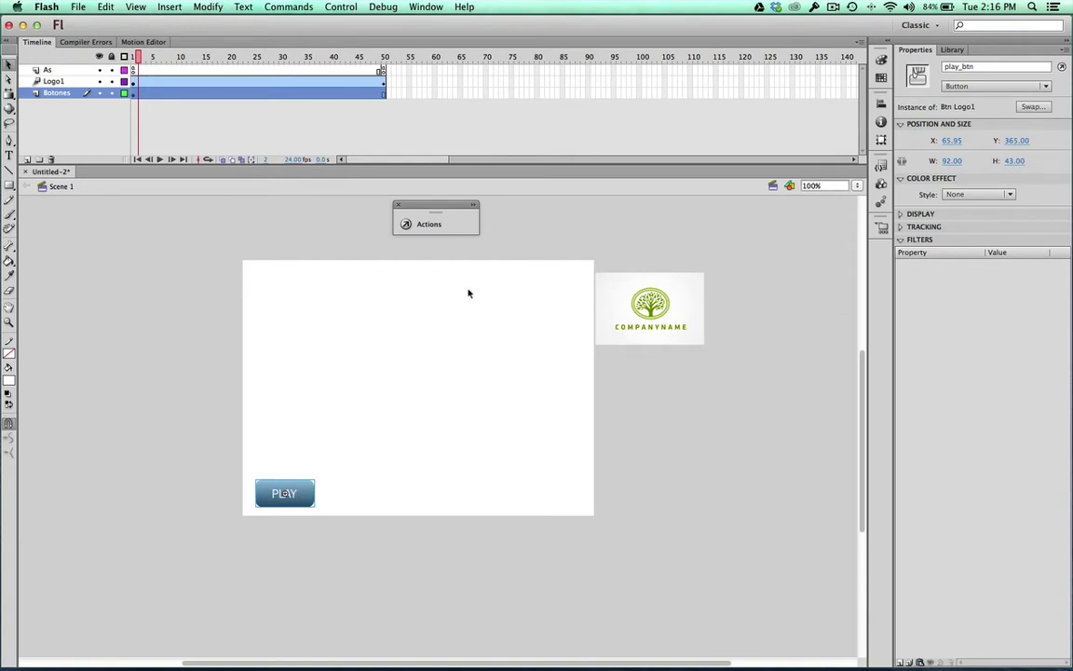
# Test the movie, run the logo animation with its PLAY button, and close the preview
pyautogui.press('super+Return')
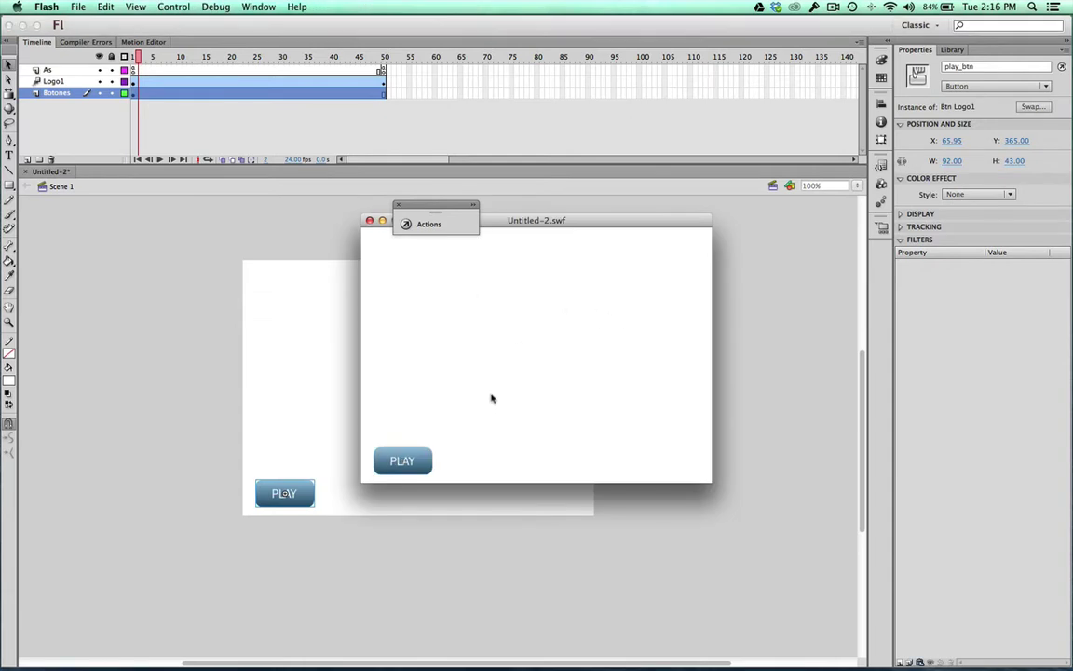
pyautogui.click(419, 458)
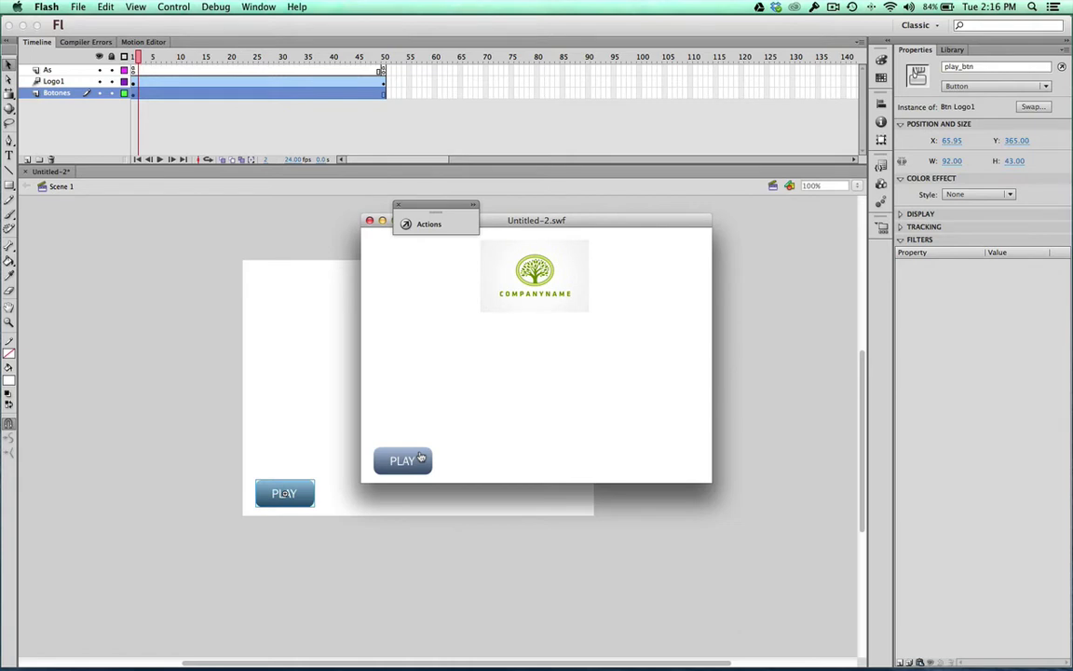
pyautogui.click(370, 221)
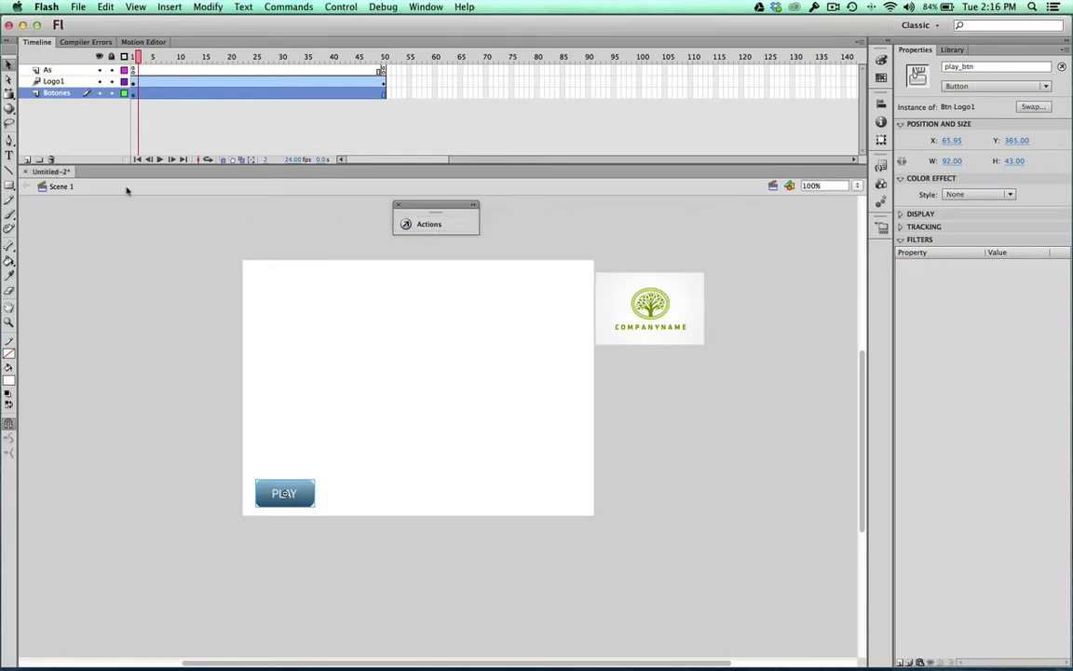
# Close the example document without saving and create a new ActionScript 3.0 document
pyautogui.click(25, 173)
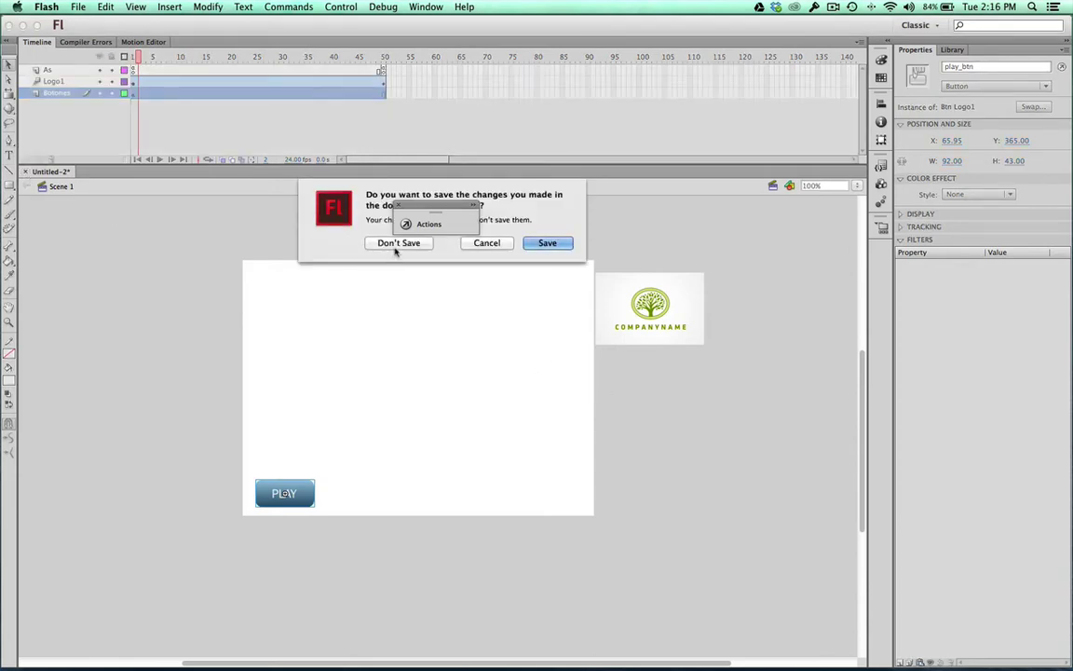
pyautogui.click(395, 242)
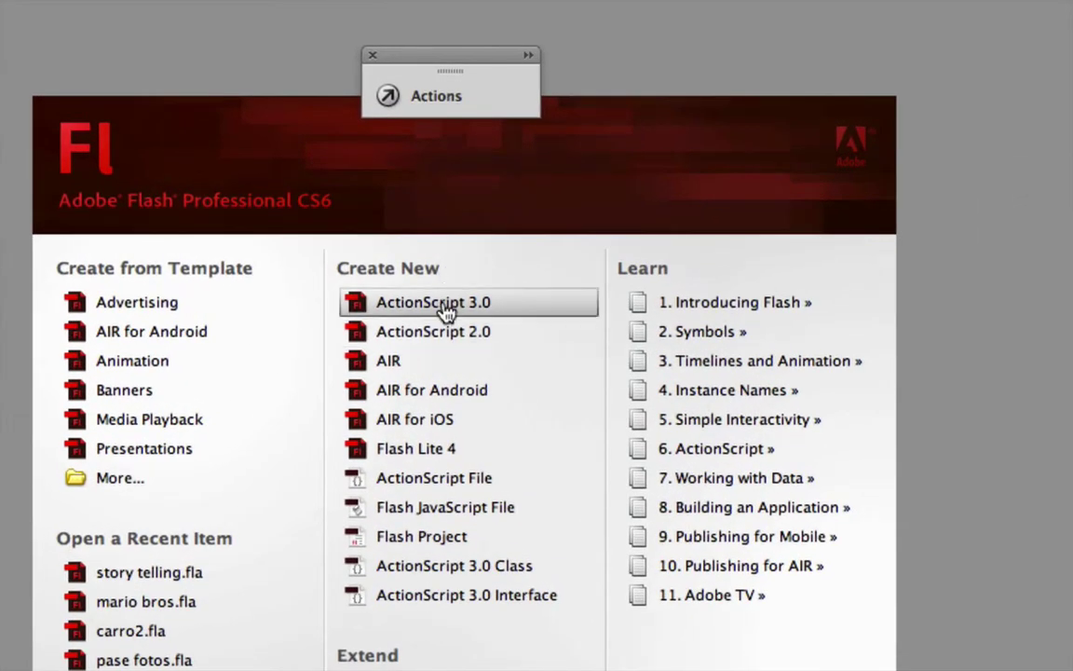
pyautogui.click(447, 310)
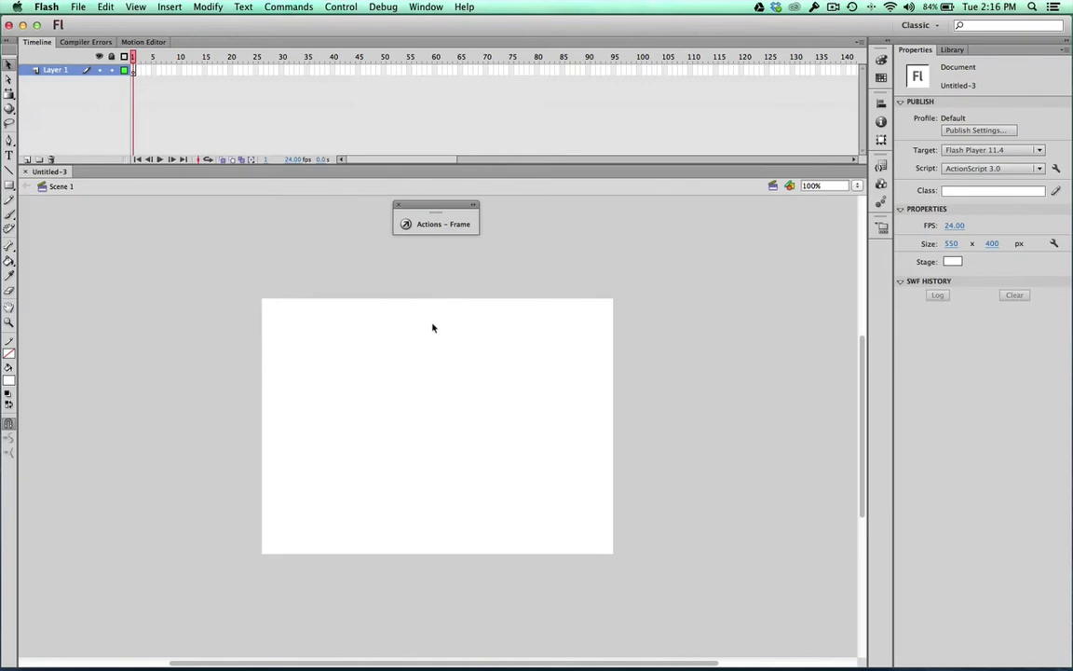
# Fit the stage to the workspace and add two new layers above Layer 1
pyautogui.press('super+2')
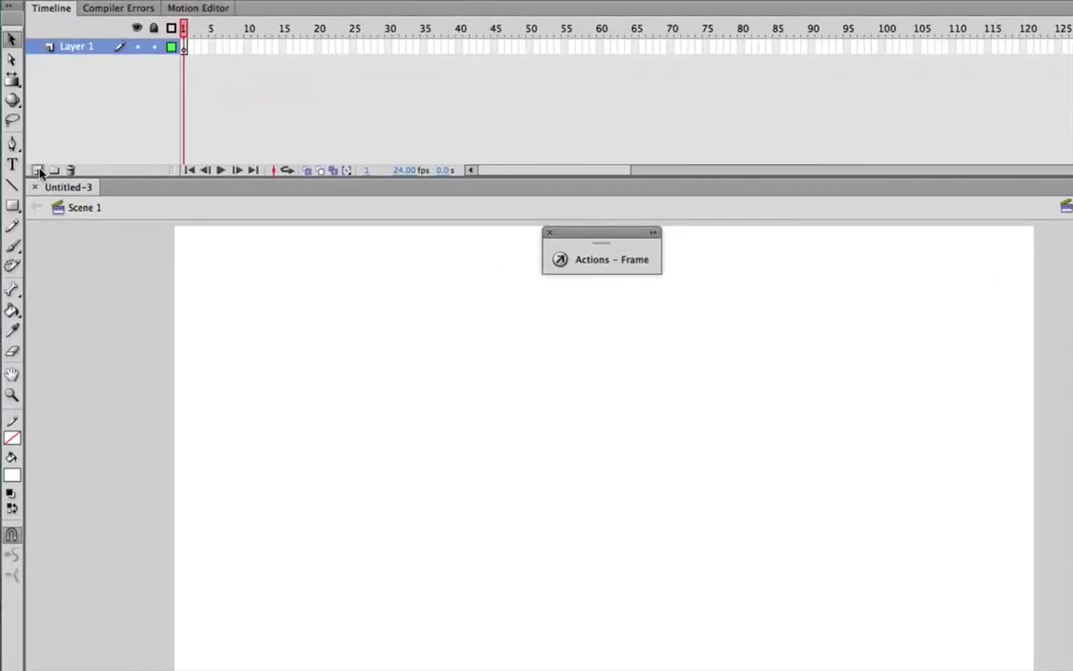
pyautogui.click(38, 170)
pyautogui.click(39, 170)
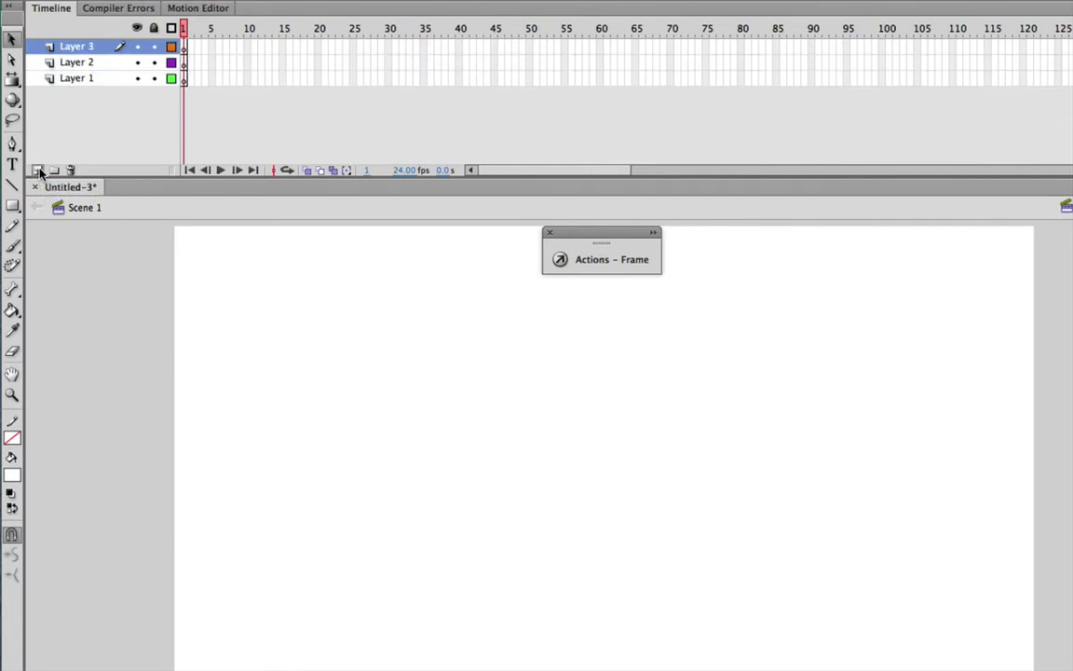
# Rename Layer 1 as "boton" and Layer 2 as "logo"
pyautogui.doubleClick(70, 79)
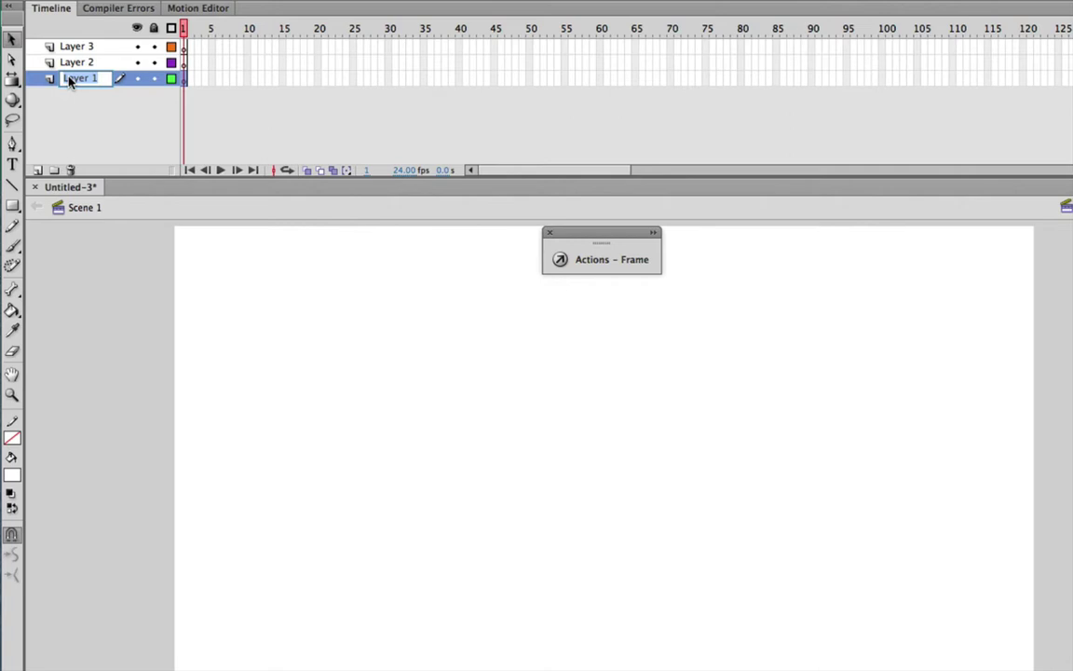
pyautogui.write('bt')
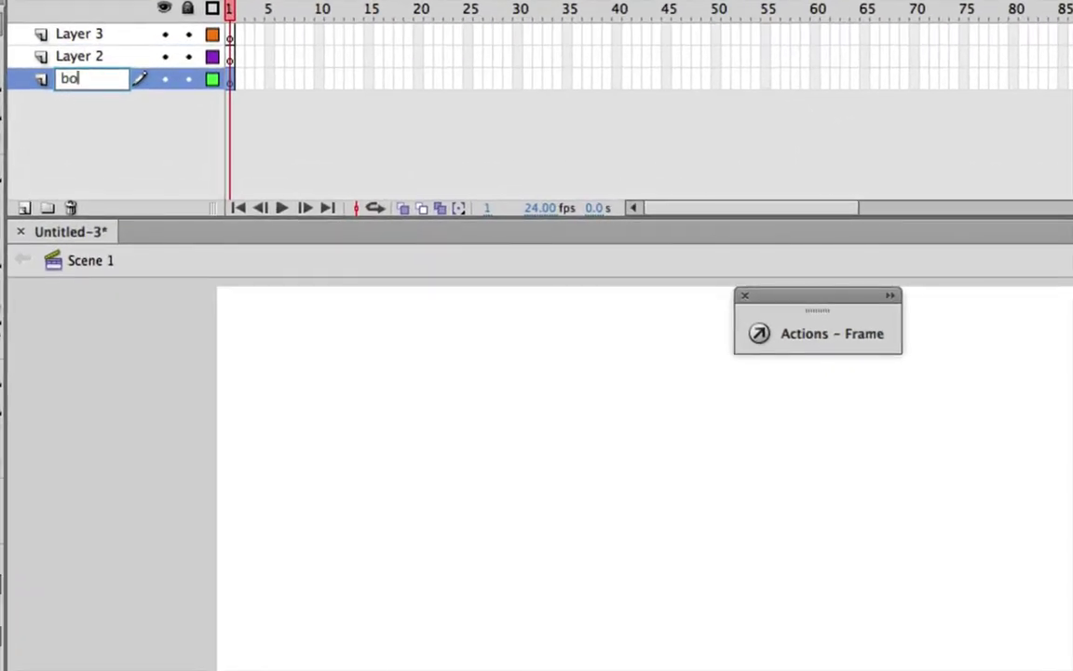
pyautogui.write('ton')
pyautogui.click(74, 60)
pyautogui.doubleClick(74, 58)
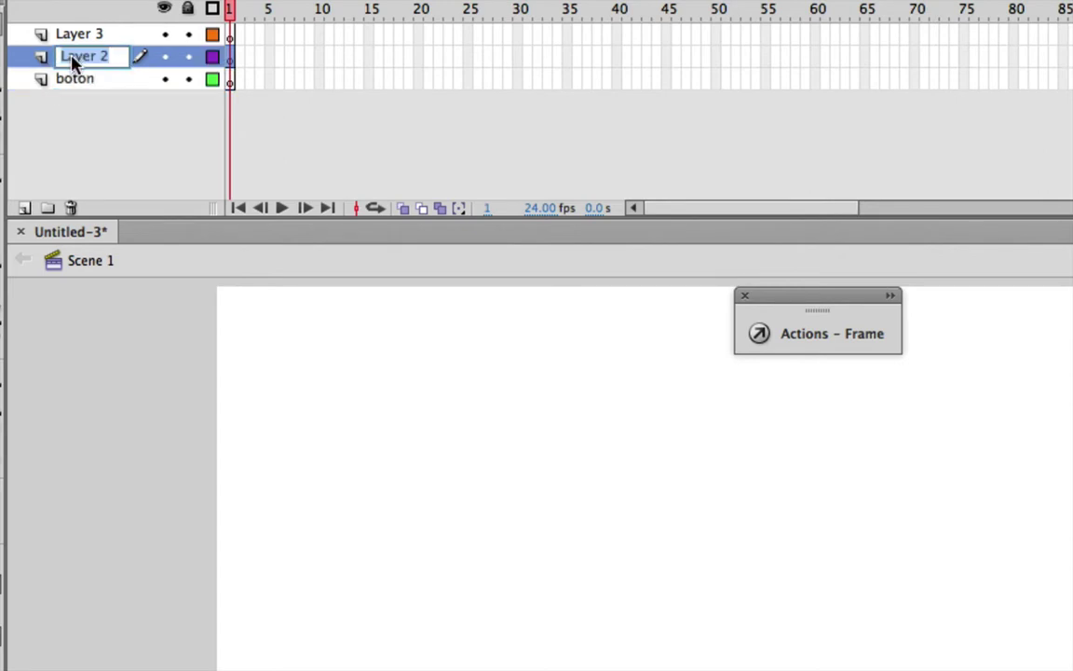
pyautogui.write('logo')
# Rename Layer 3 as "Acciones"
pyautogui.click(83, 34)
pyautogui.doubleClick(83, 34)
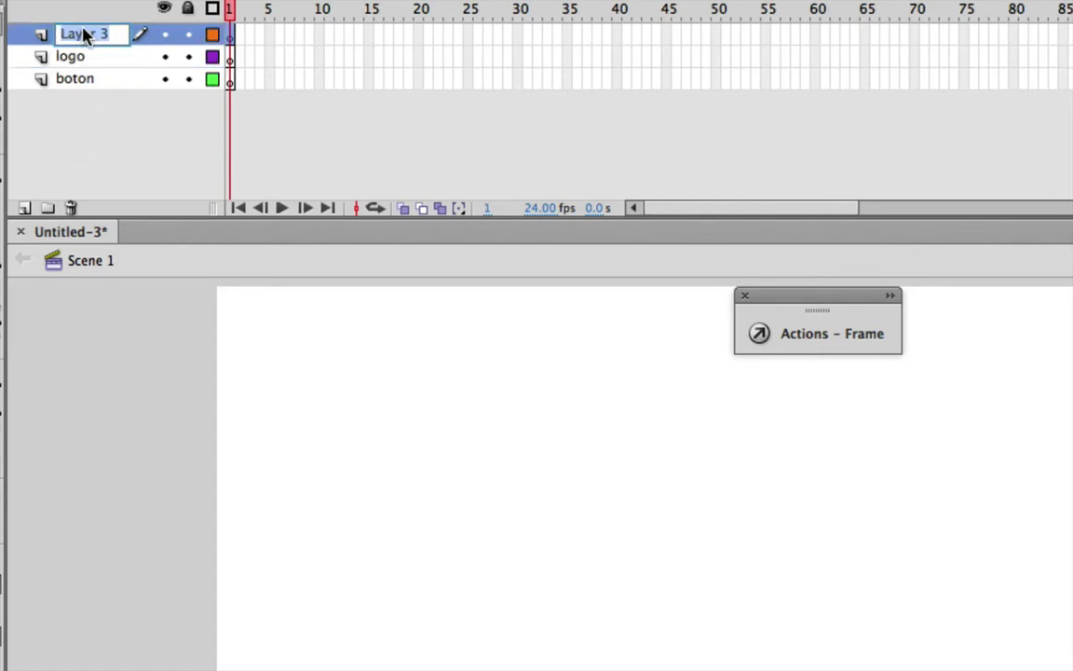
pyautogui.write('AS')
pyautogui.press('BackSpace')
pyautogui.press('BackSpace')
pyautogui.write('Acciones')
pyautogui.press('Return')
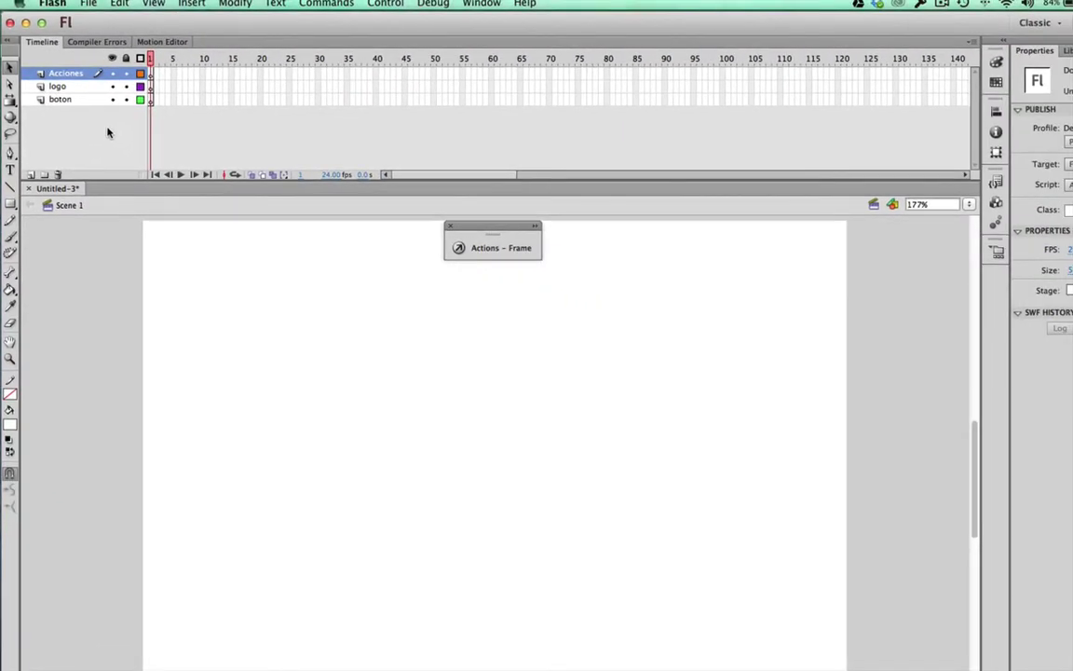
# Draw a rectangle about 69 px wide with fully rounded corners on the boton layer's first frame, near the stage's upper-left area
pyautogui.click(149, 102)
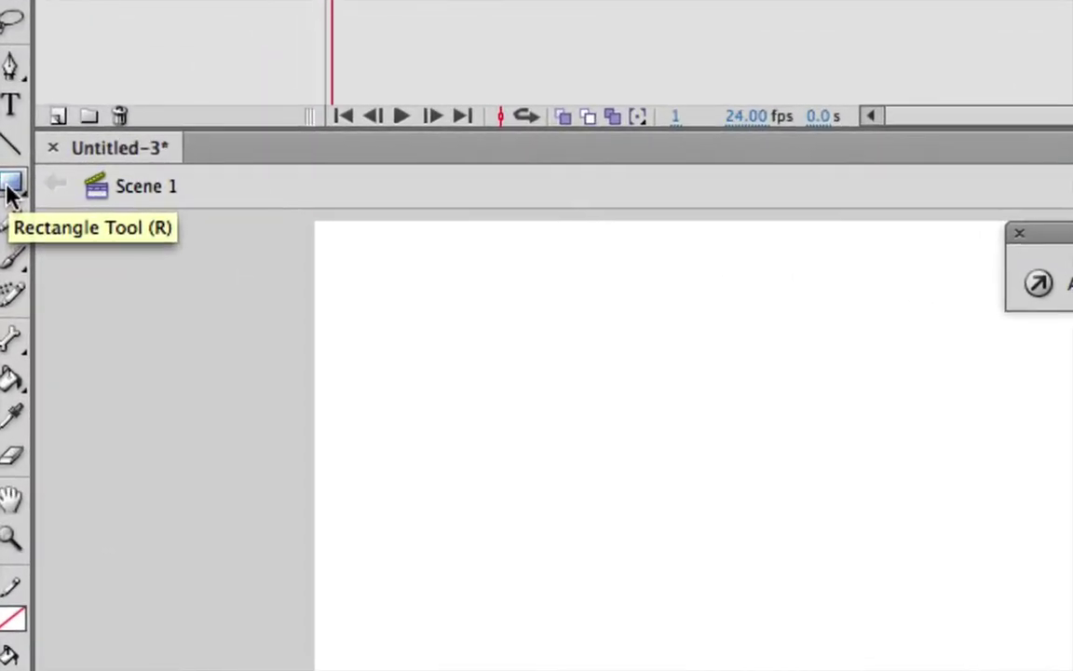
pyautogui.click(11, 186)
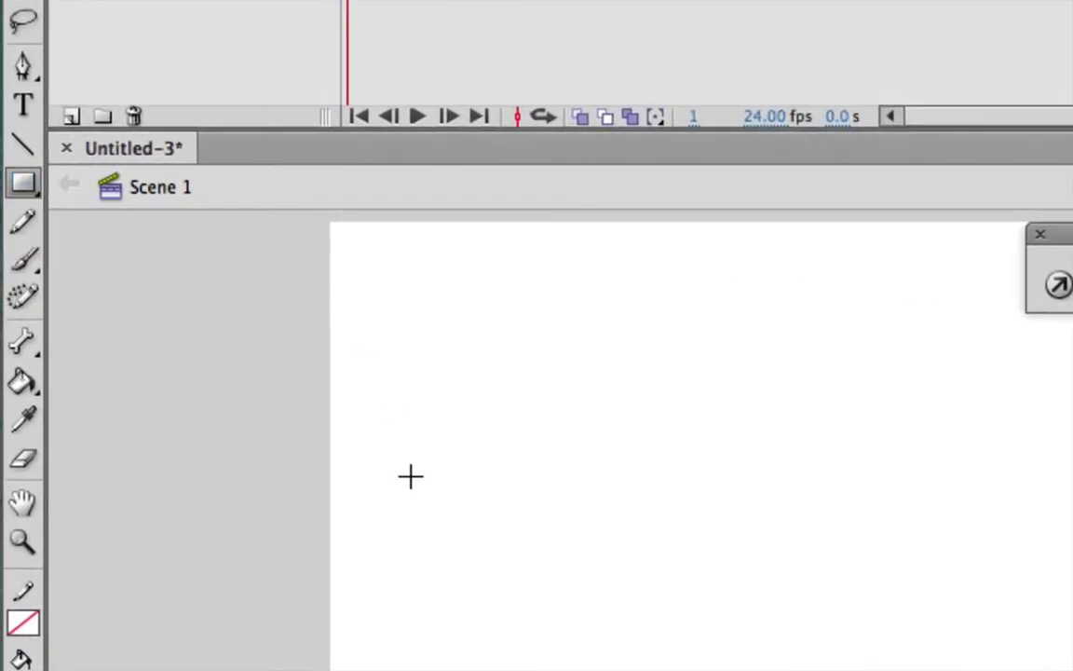
pyautogui.moveTo(411, 476); pyautogui.dragTo(615, 533)
pyautogui.press('Down')
pyautogui.press('Down')
pyautogui.press('Down')
pyautogui.press('Down')
pyautogui.press('Down')
pyautogui.press('Up')
pyautogui.press('Up')
pyautogui.press('Up')
pyautogui.press('Up')
pyautogui.press('Up')
pyautogui.press('Down')
pyautogui.press('Down')
pyautogui.press('Down')
pyautogui.press('Down')
pyautogui.press('Down')
pyautogui.press('Up')
pyautogui.press('Up')
pyautogui.press('Up')
pyautogui.press('Up')
pyautogui.press('Up')
pyautogui.press('Down')
pyautogui.press('Down')
pyautogui.press('Down')
pyautogui.press('Down')
pyautogui.press('Down')
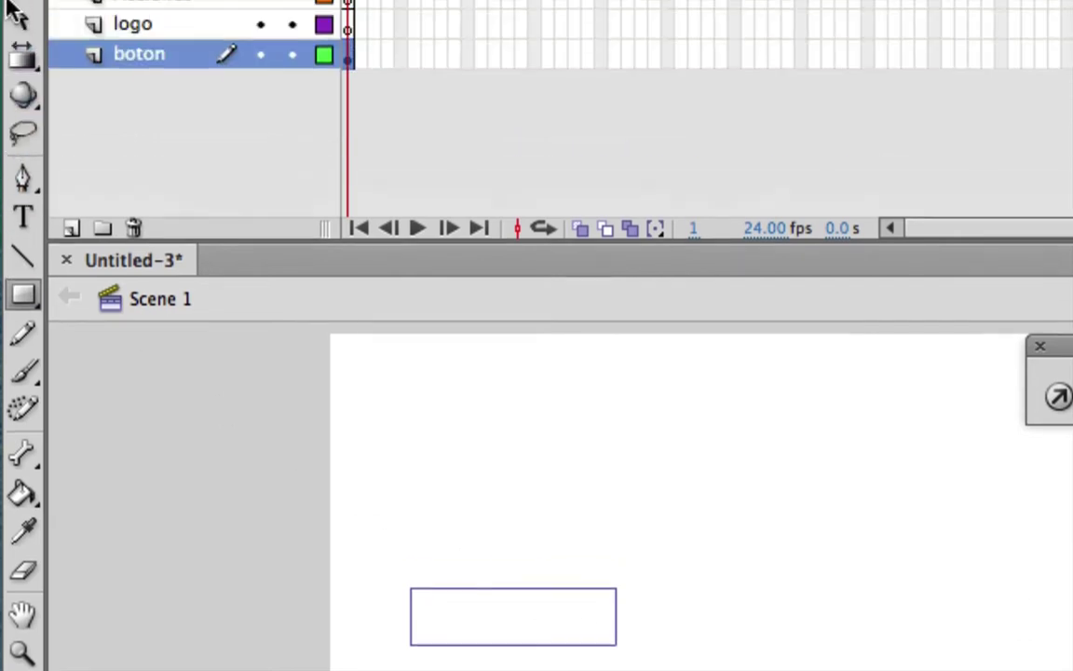
pyautogui.click(18, 15)
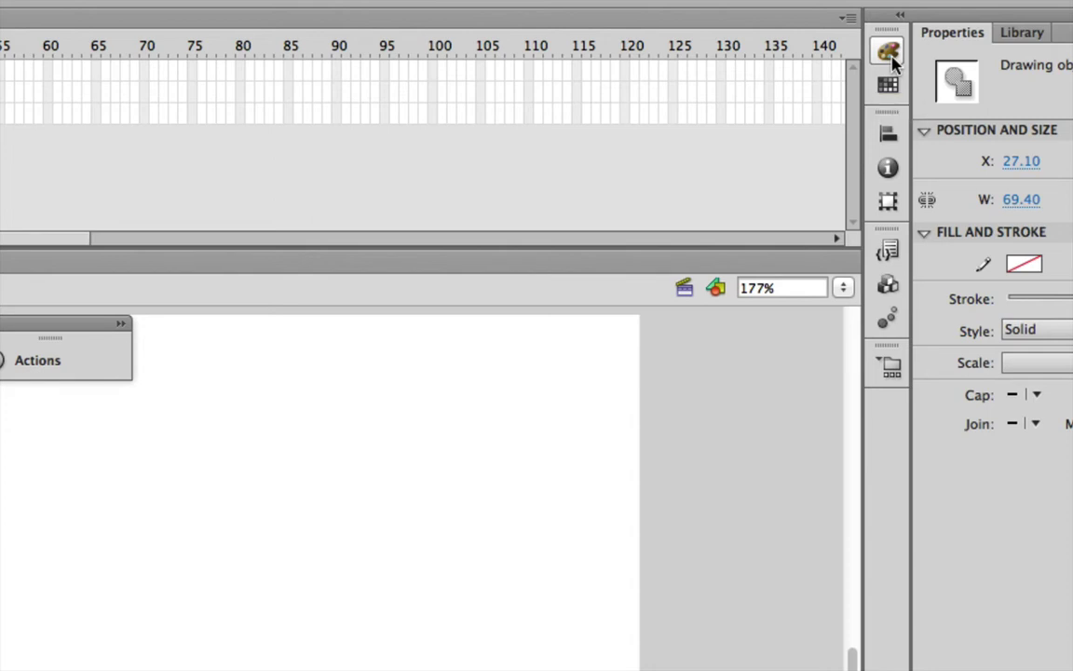
# Change the rounded rectangle's fill to a black-to-white linear gradient
pyautogui.click(888, 54)
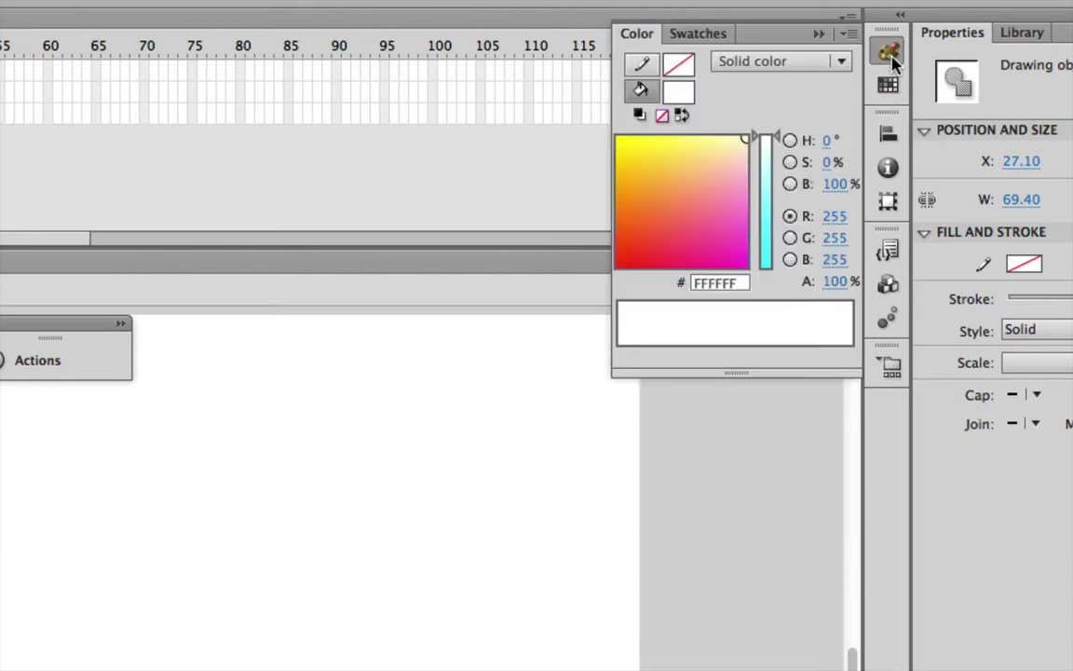
pyautogui.click(754, 65)
pyautogui.click(753, 80)
pyautogui.click(752, 62)
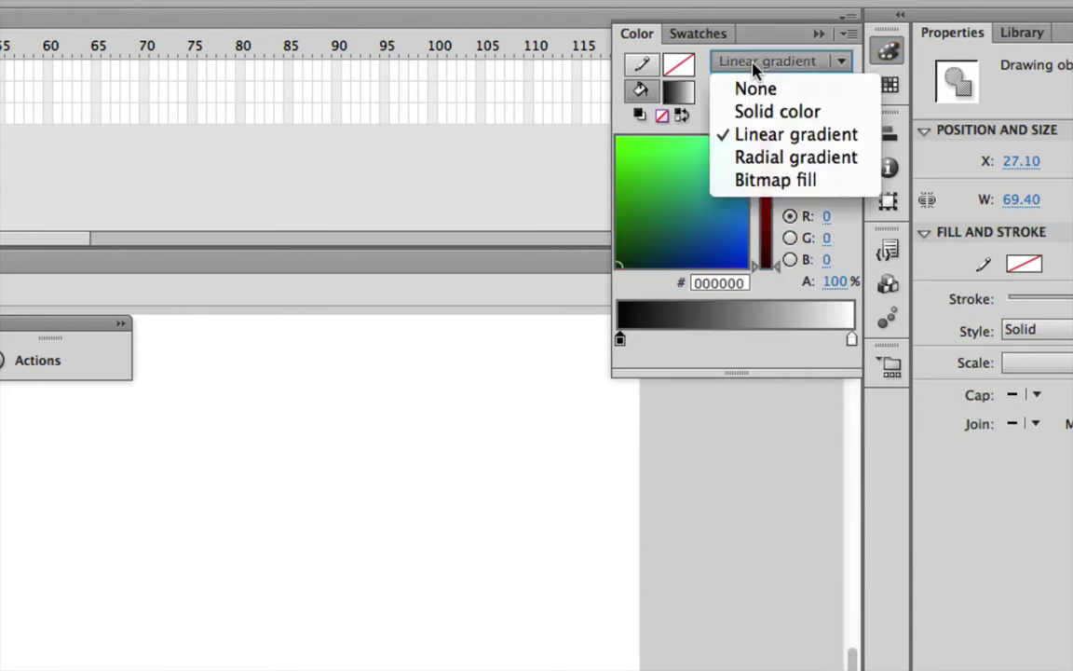
pyautogui.click(760, 137)
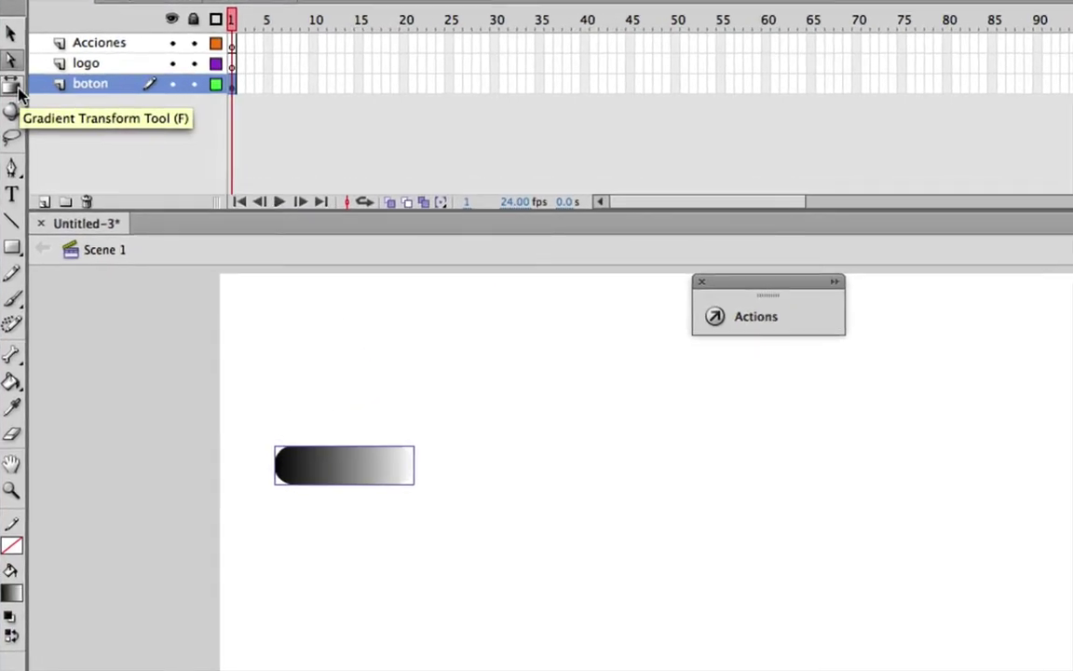
# Rotate and shorten the button's gradient with the Gradient Transform tool so it runs vertically, light at the top, and deselect the shape
pyautogui.click(12, 86)
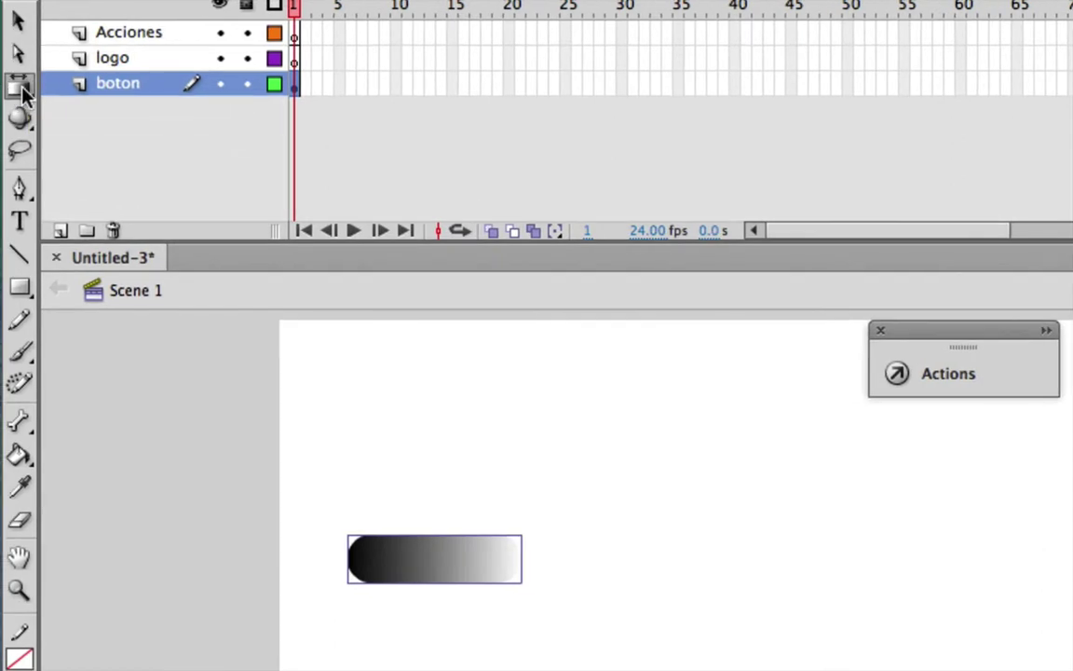
pyautogui.click(20, 89)
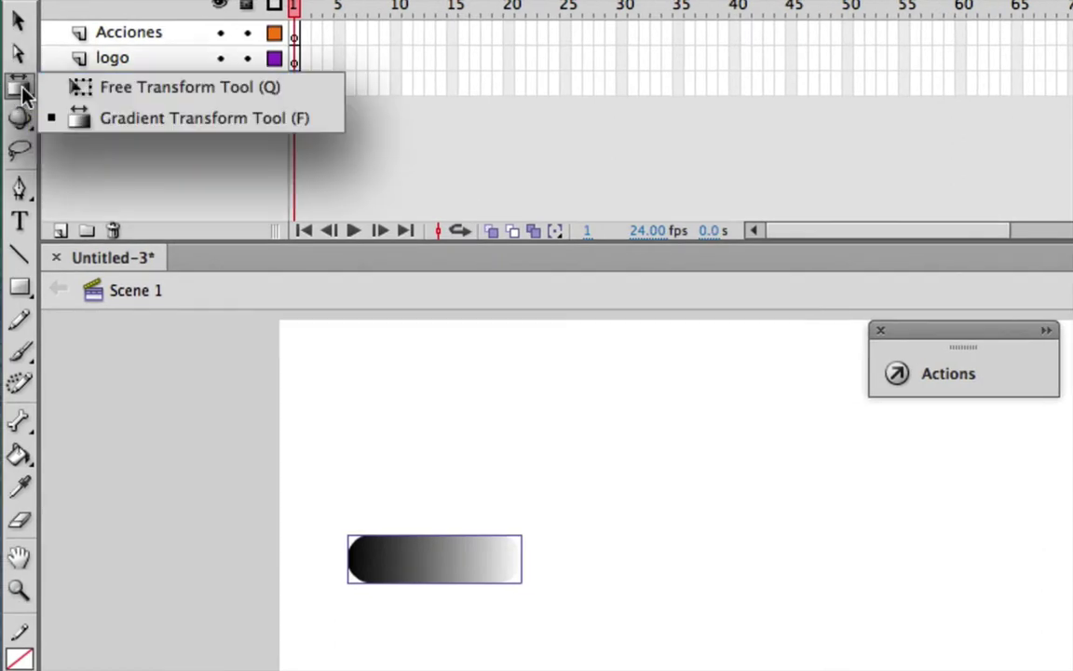
pyautogui.click(78, 119)
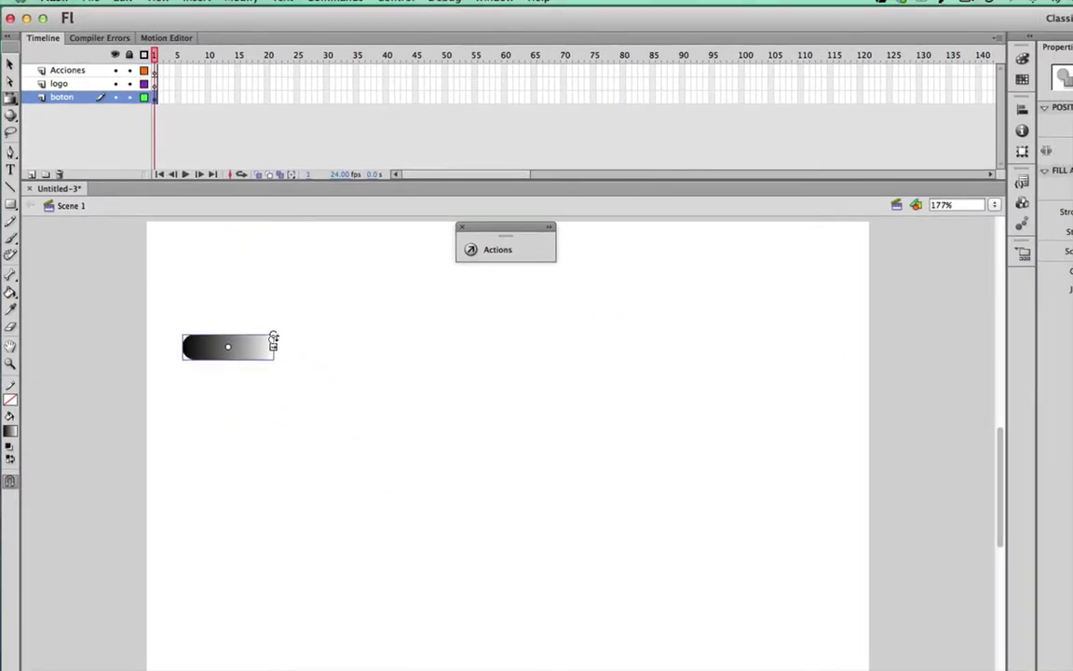
pyautogui.moveTo(273, 345); pyautogui.dragTo(224, 319)
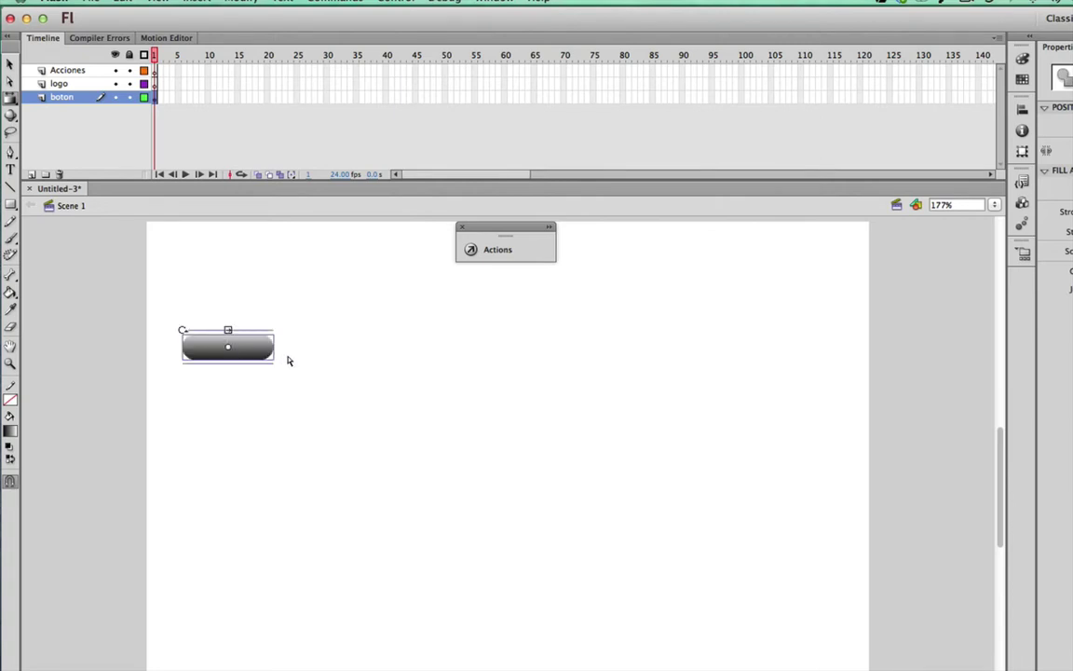
pyautogui.click(9, 63)
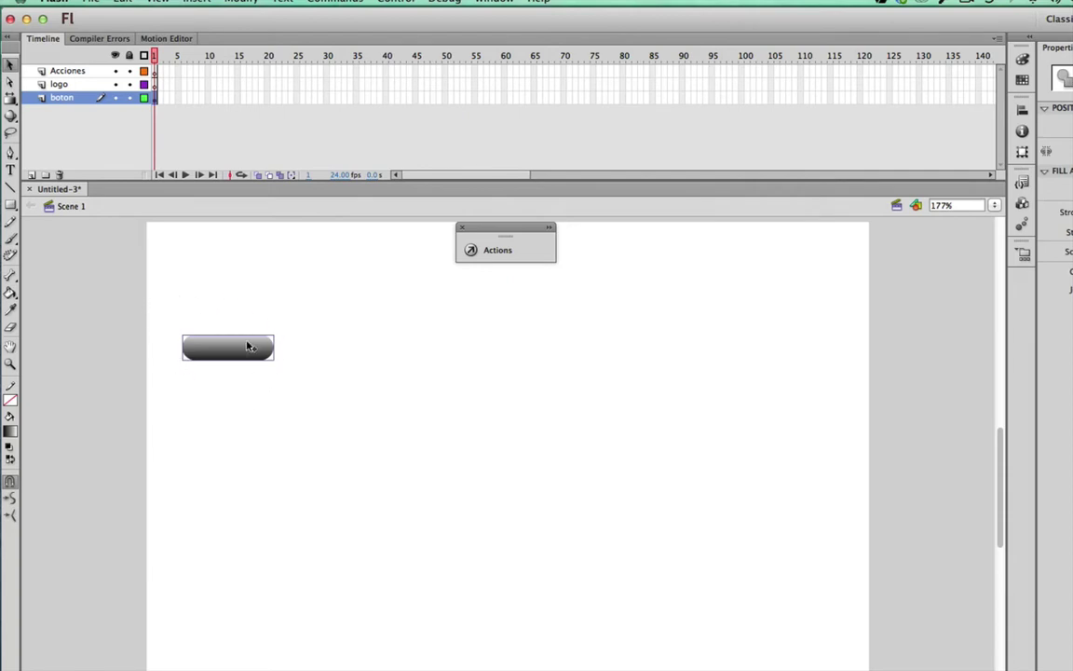
pyautogui.press('Escape')
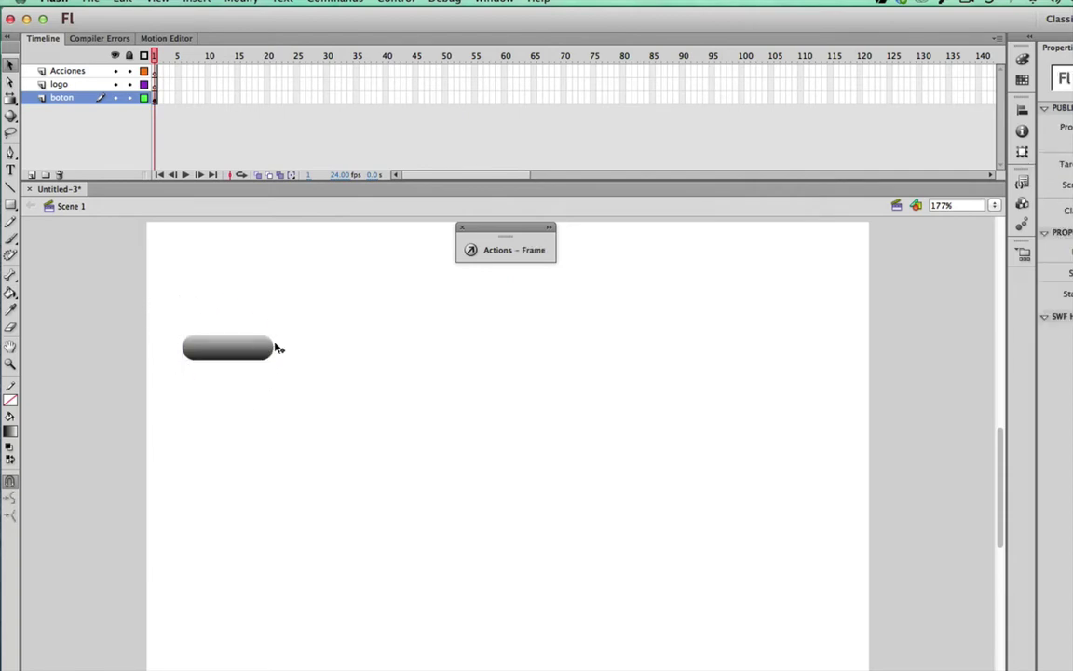
pyautogui.click(267, 349)
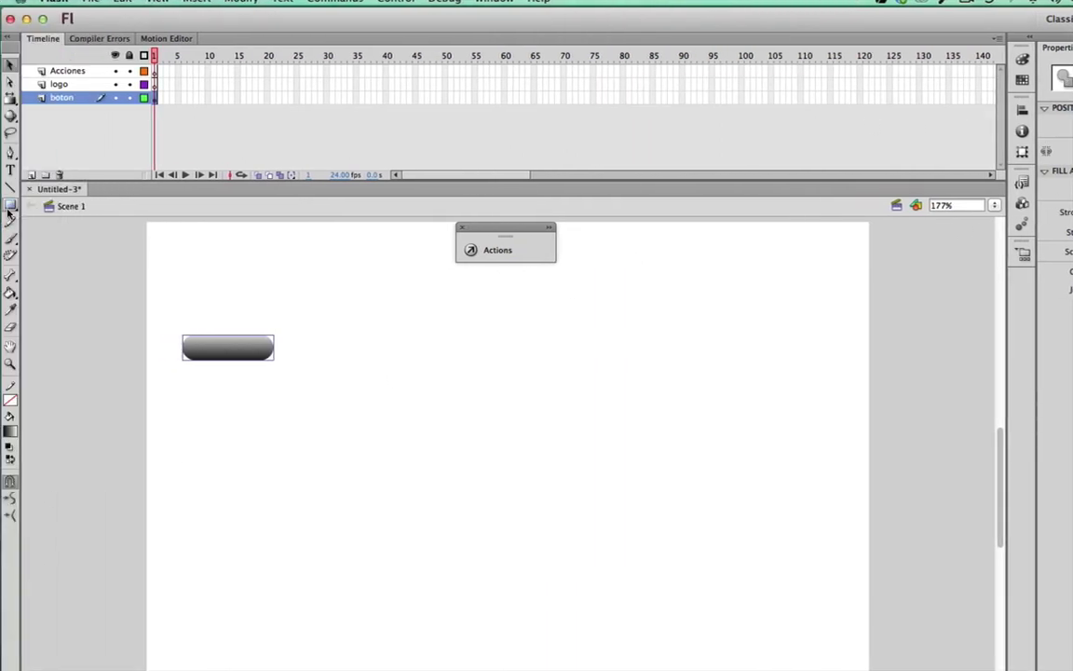
pyautogui.click(10, 204)
pyautogui.click(10, 204)
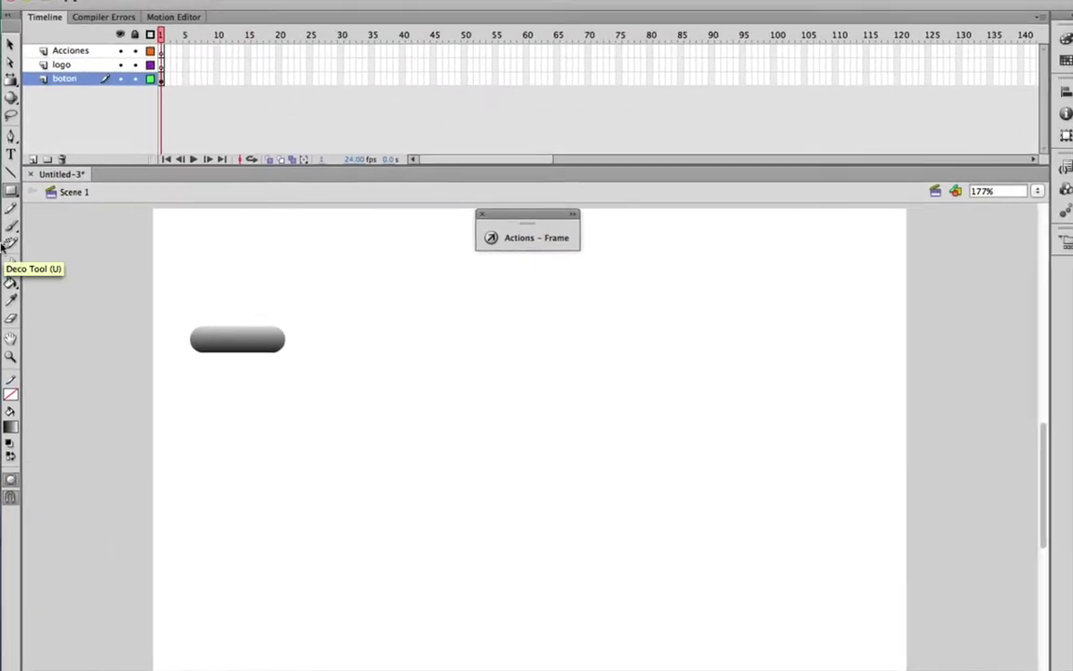
pyautogui.click(11, 45)
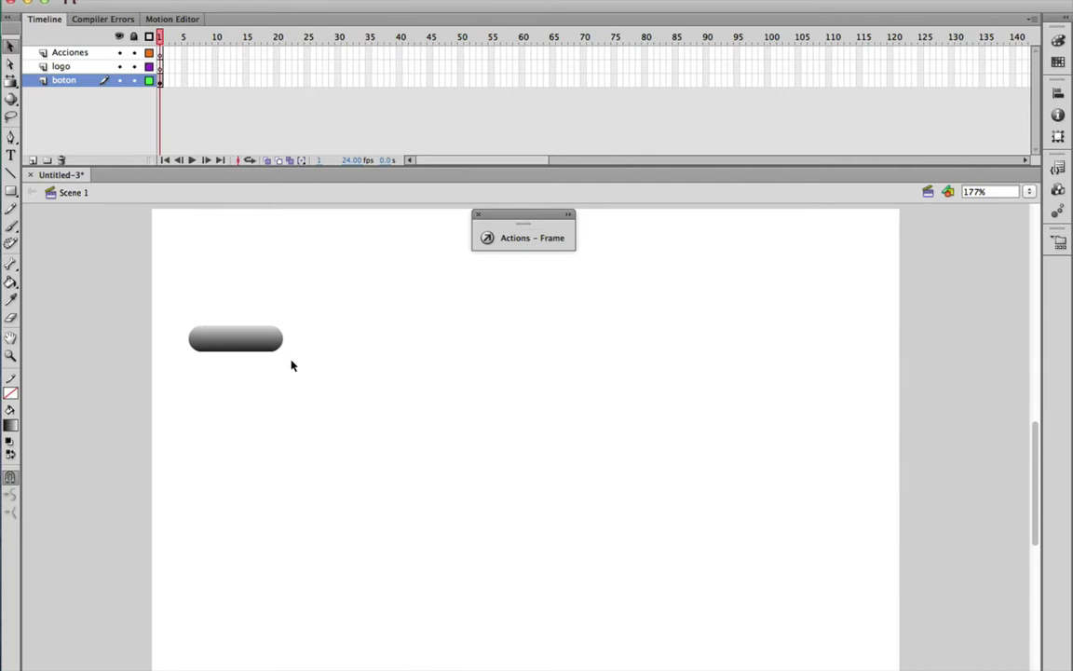
# Move the rounded rectangle to about X 97, Y 143 and convert it to a Graphic symbol named "gr base boton"
pyautogui.click(264, 349)
pyautogui.moveTo(264, 349); pyautogui.dragTo(357, 424)
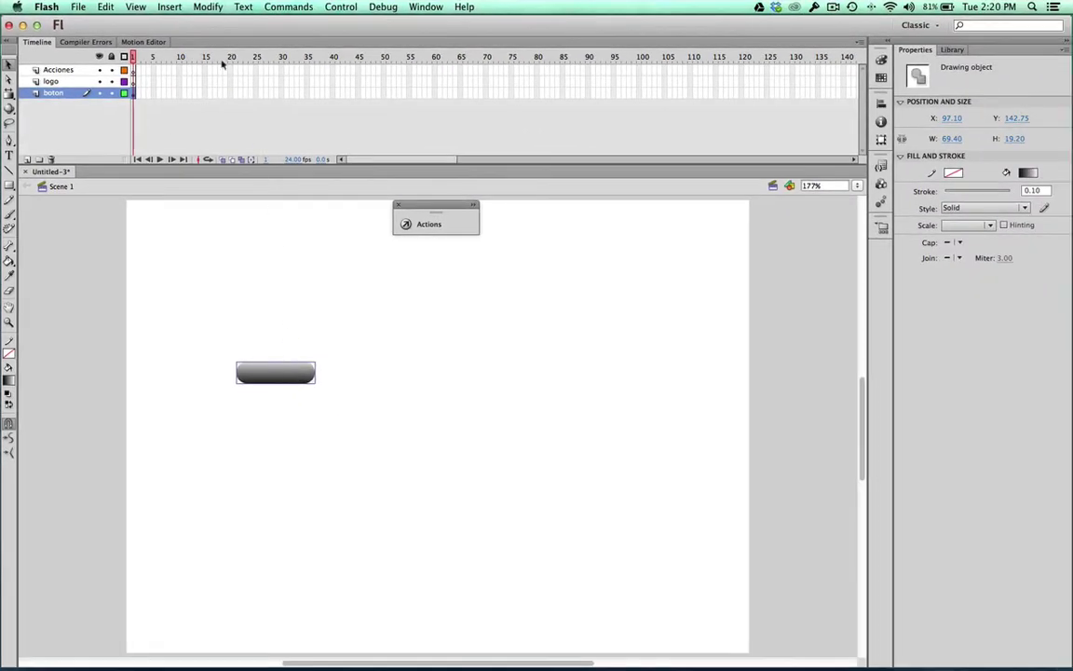
pyautogui.click(209, 8)
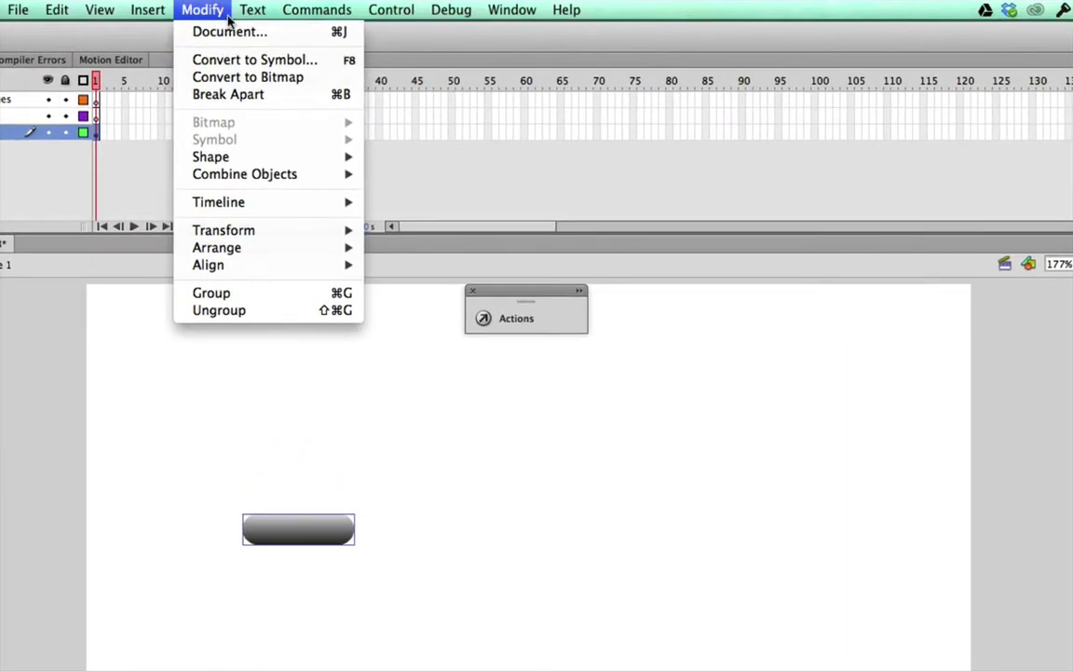
pyautogui.click(237, 61)
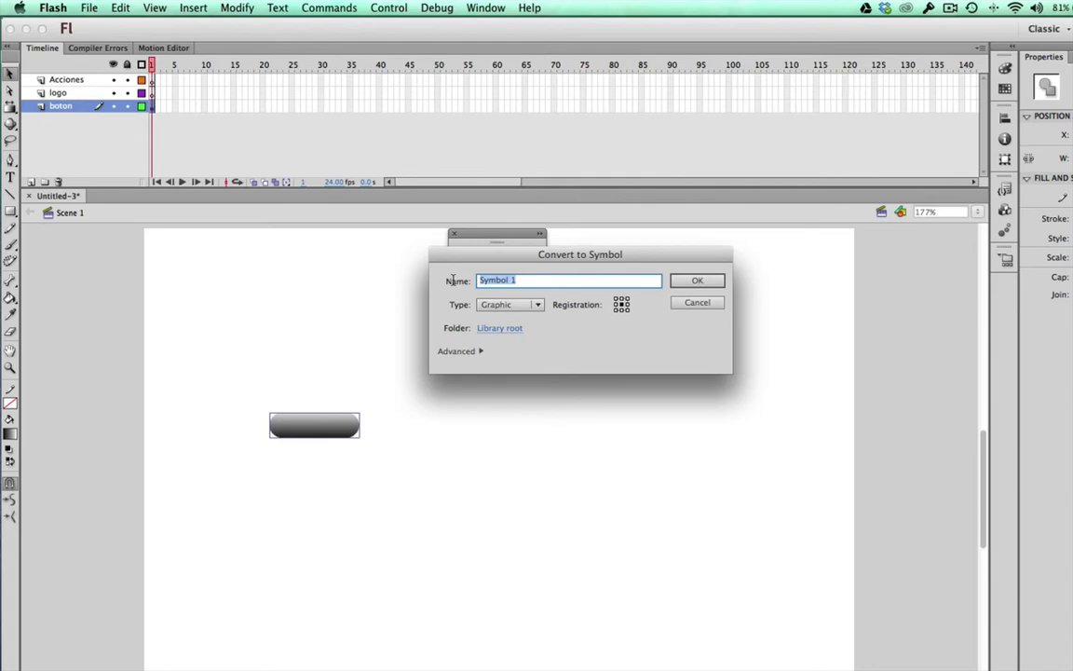
pyautogui.write('gr base boton')
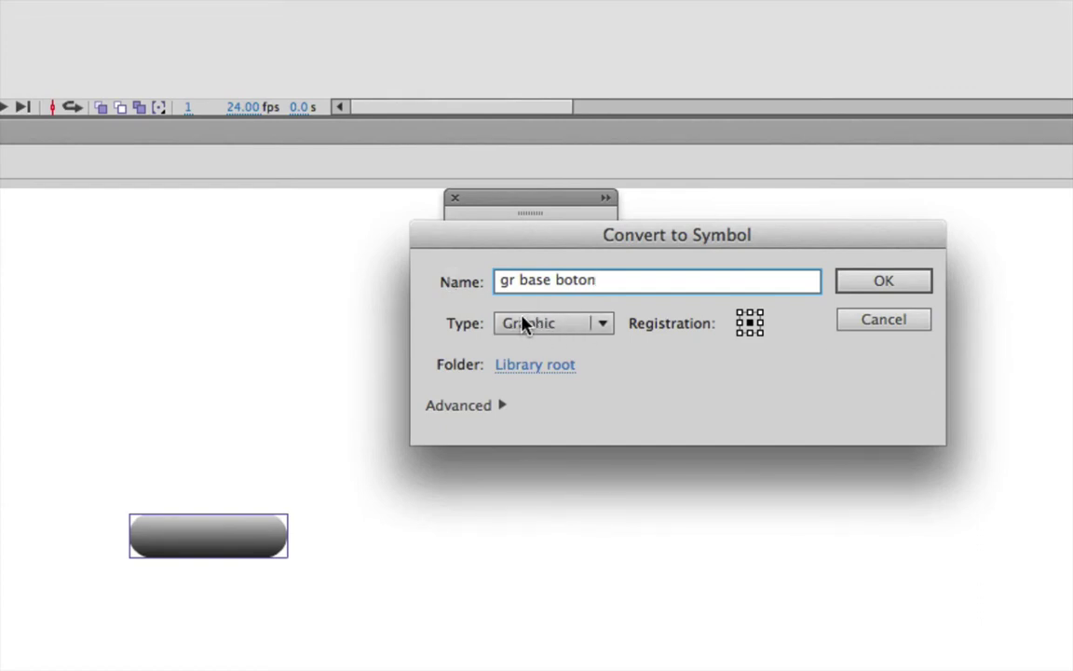
pyautogui.click(883, 283)
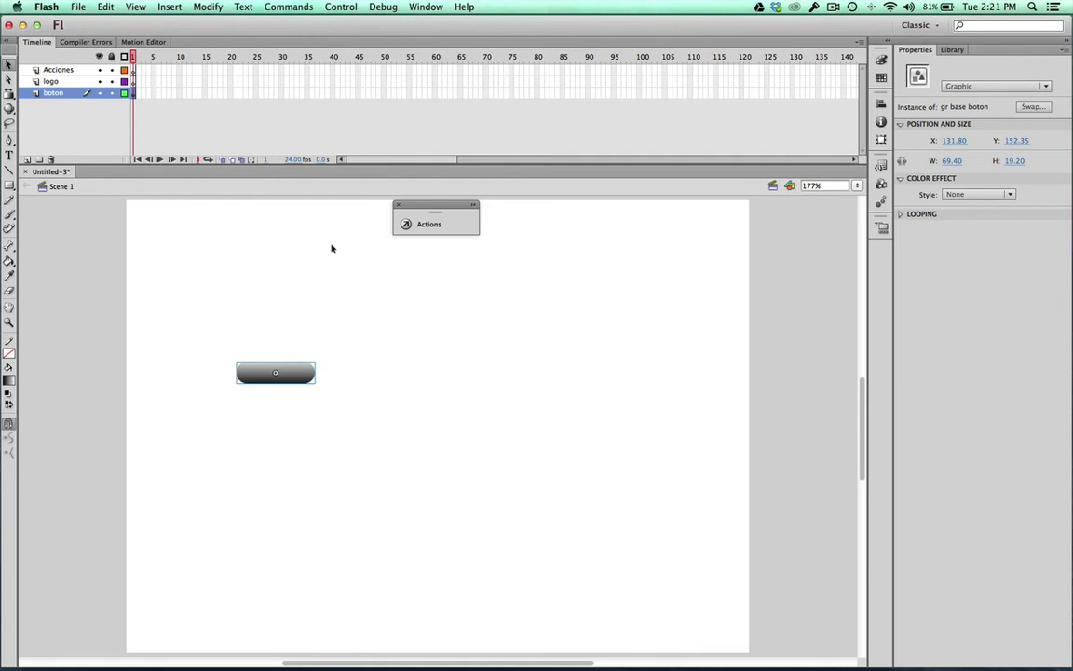
# Convert the gr base boton instance to a Button symbol named "btn_logo"
pyautogui.click(209, 7)
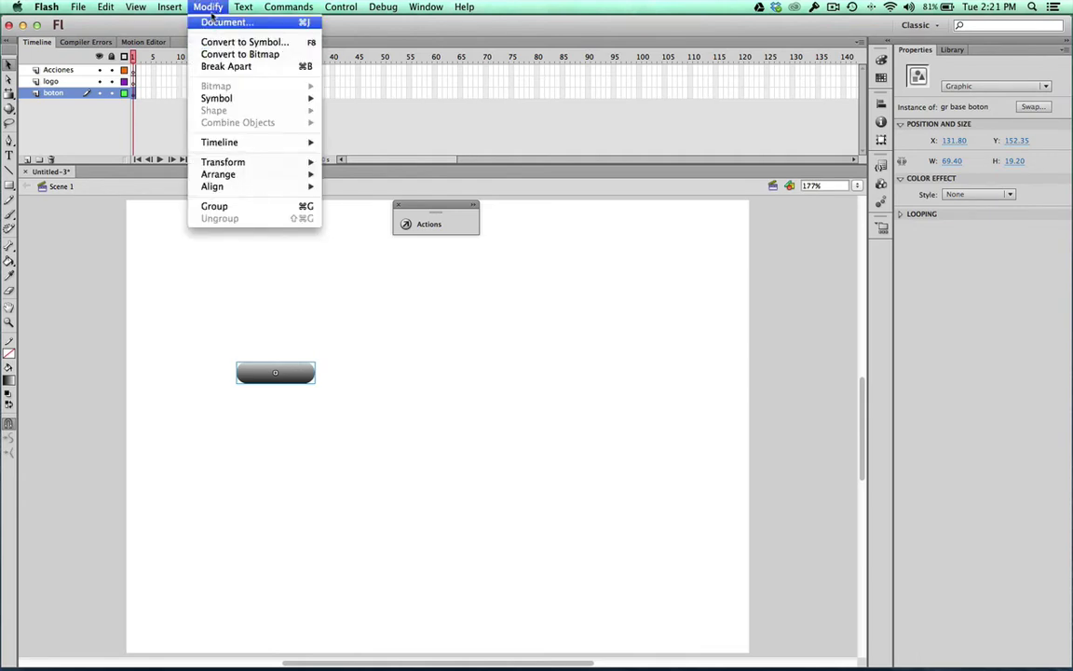
pyautogui.click(210, 8)
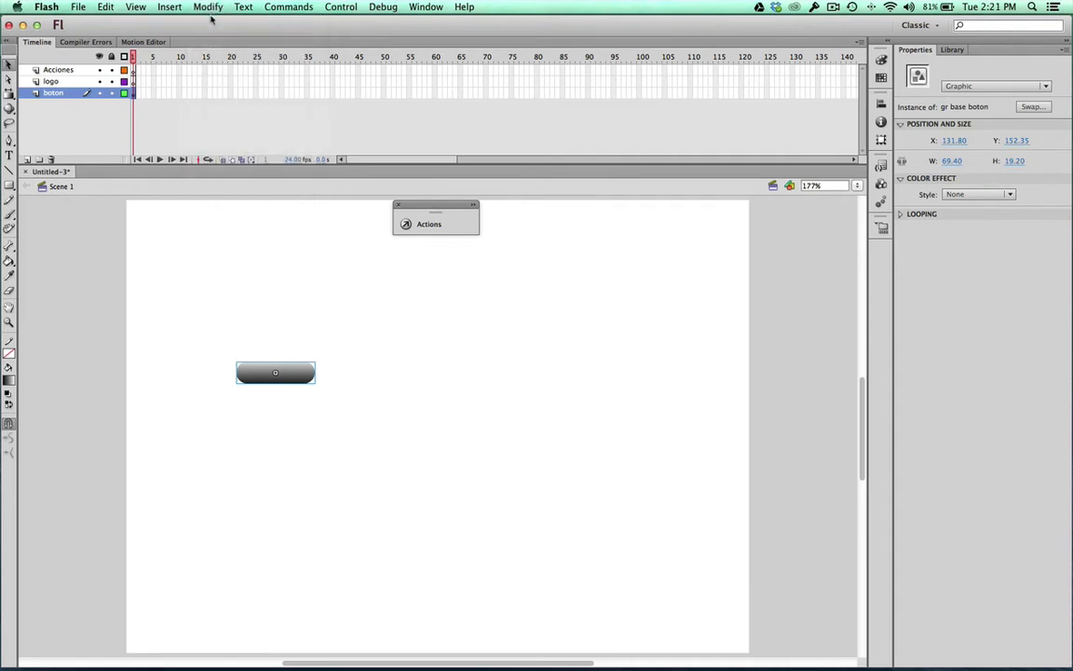
pyautogui.press('F8')
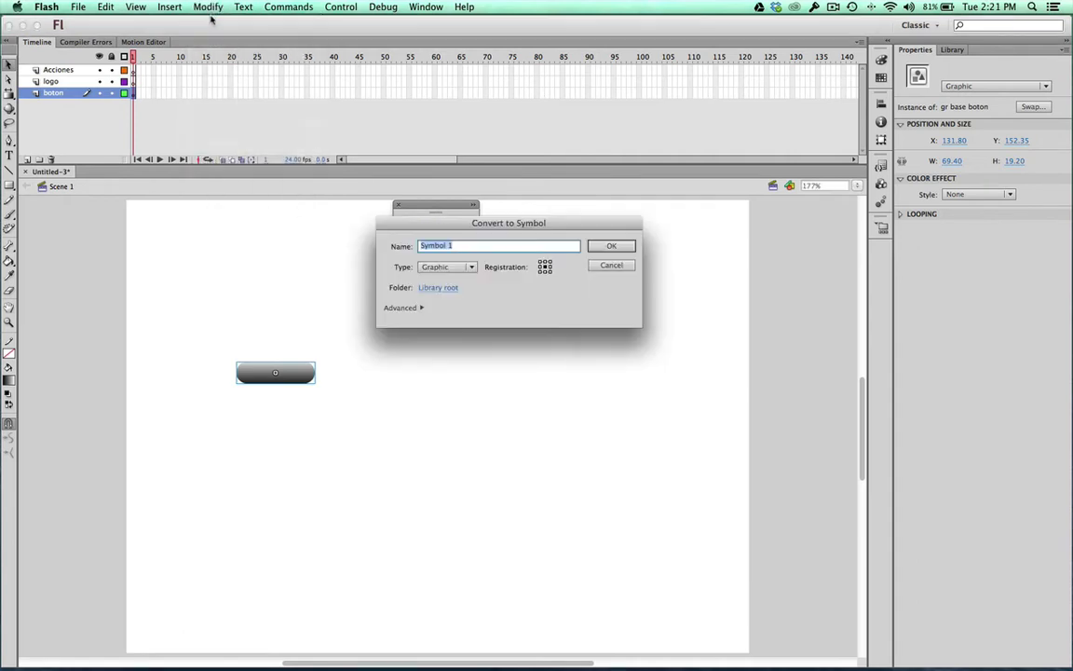
pyautogui.click(466, 246)
pyautogui.moveTo(465, 246); pyautogui.dragTo(412, 245)
pyautogui.write('btn_logo')
pyautogui.click(447, 266)
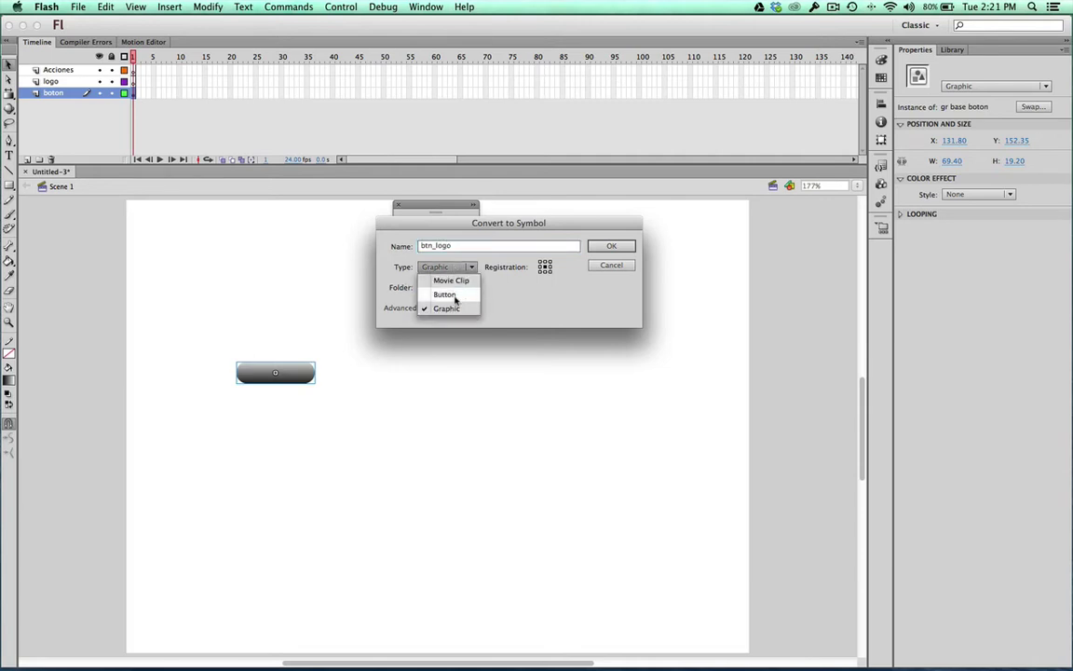
pyautogui.click(445, 295)
pyautogui.click(463, 267)
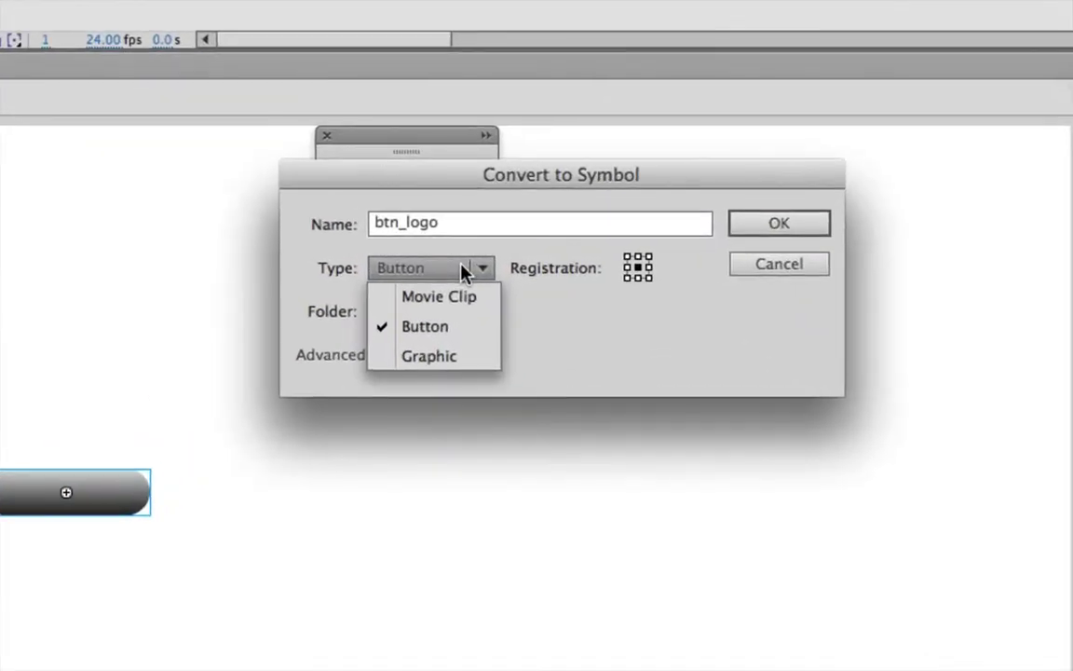
pyautogui.click(450, 328)
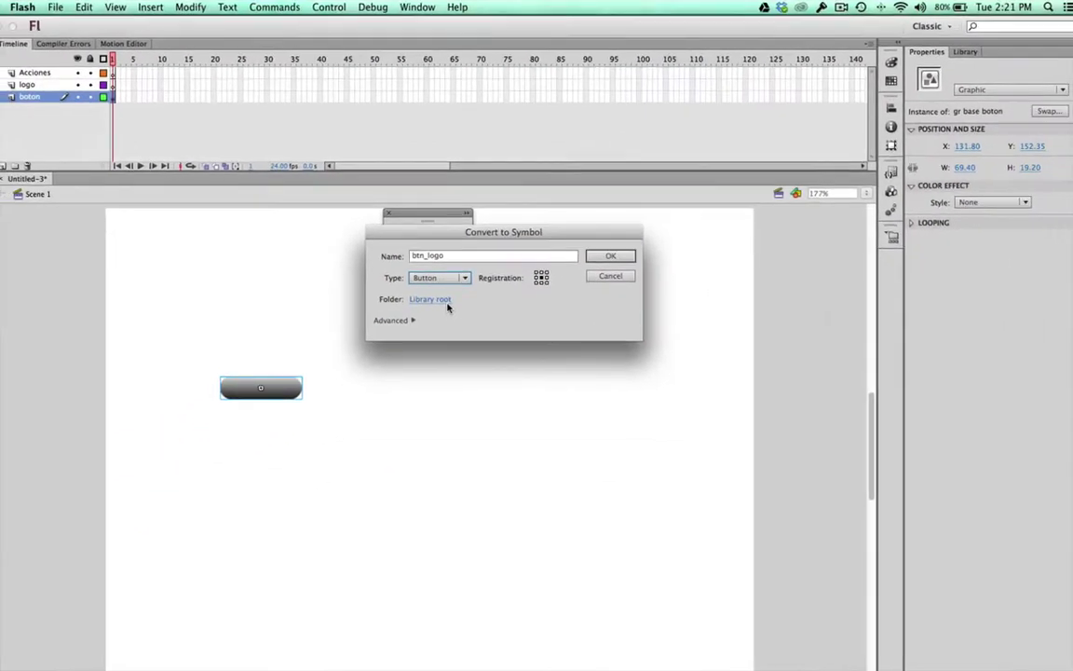
pyautogui.click(610, 248)
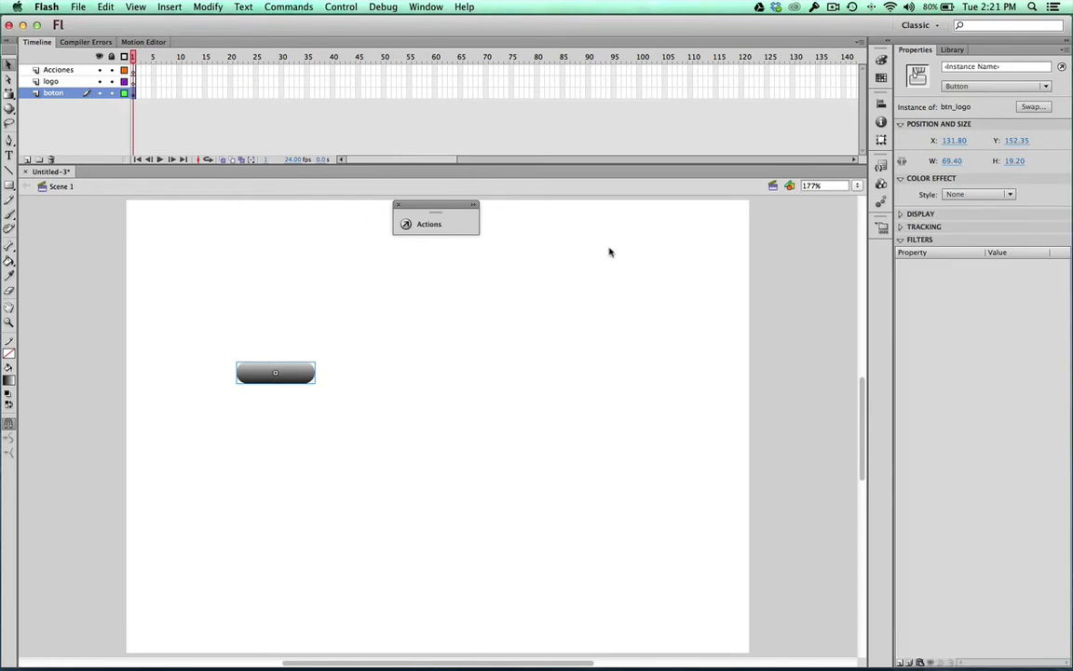
# Give the btn_logo instance on the stage the instance name "inicio_btn" and deselect it
pyautogui.rightClick(304, 371)
pyautogui.press('Escape')
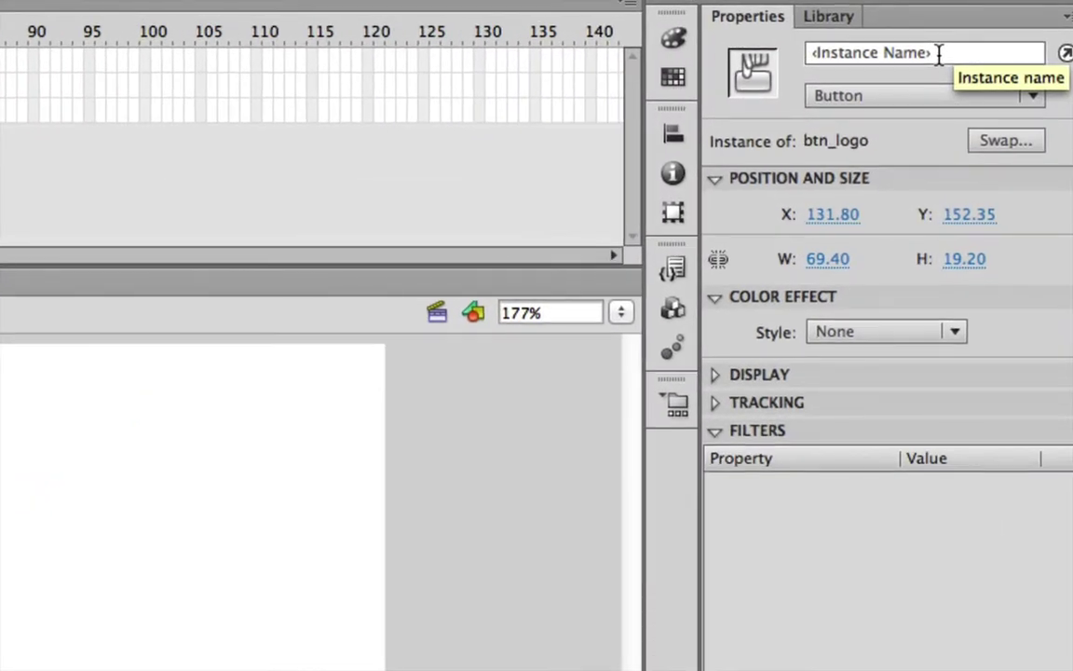
pyautogui.click(938, 54)
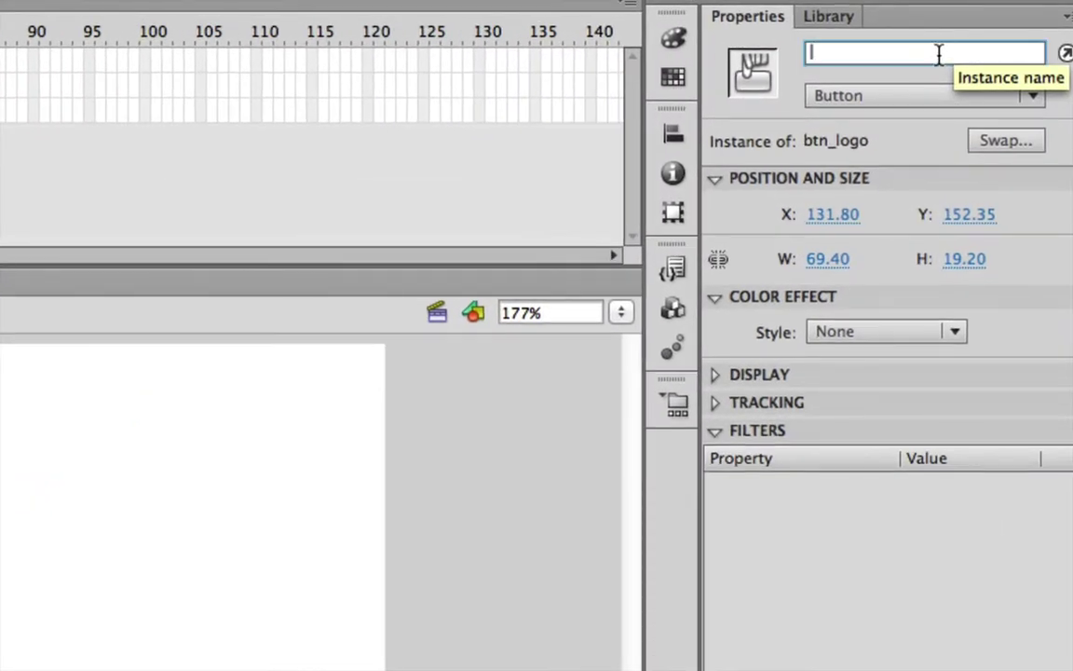
pyautogui.click(865, 82)
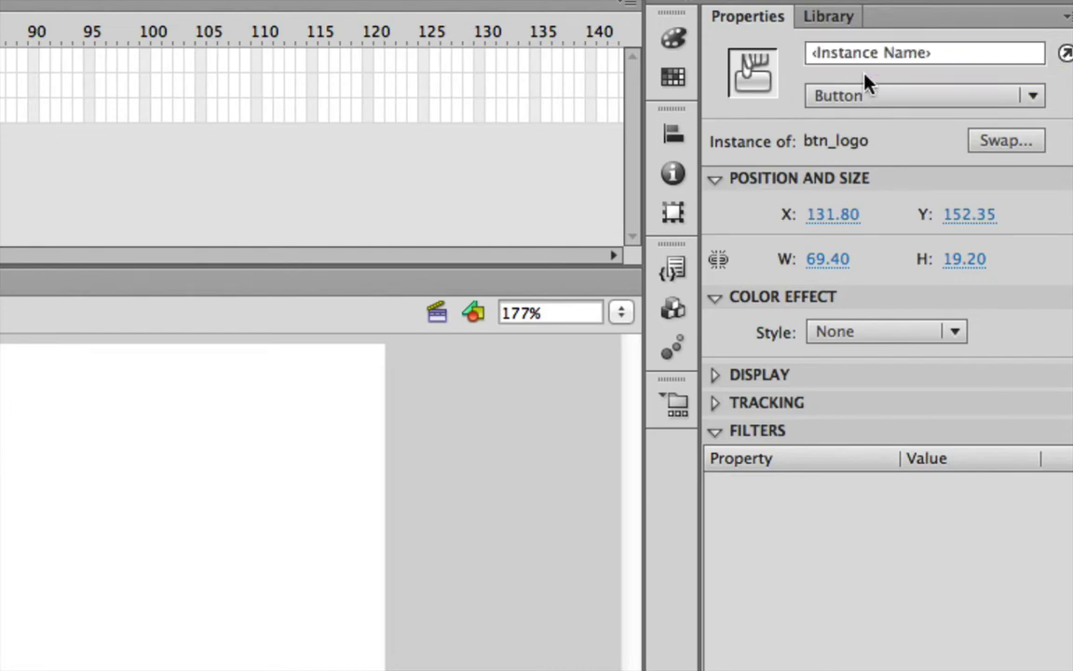
pyautogui.click(943, 53)
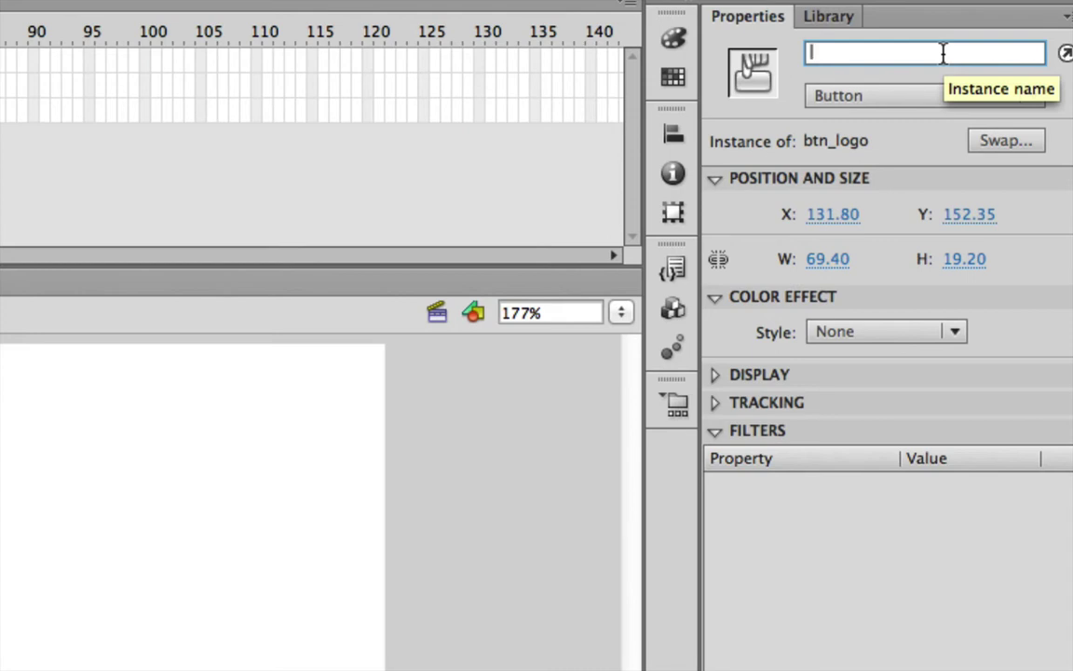
pyautogui.write('ini')
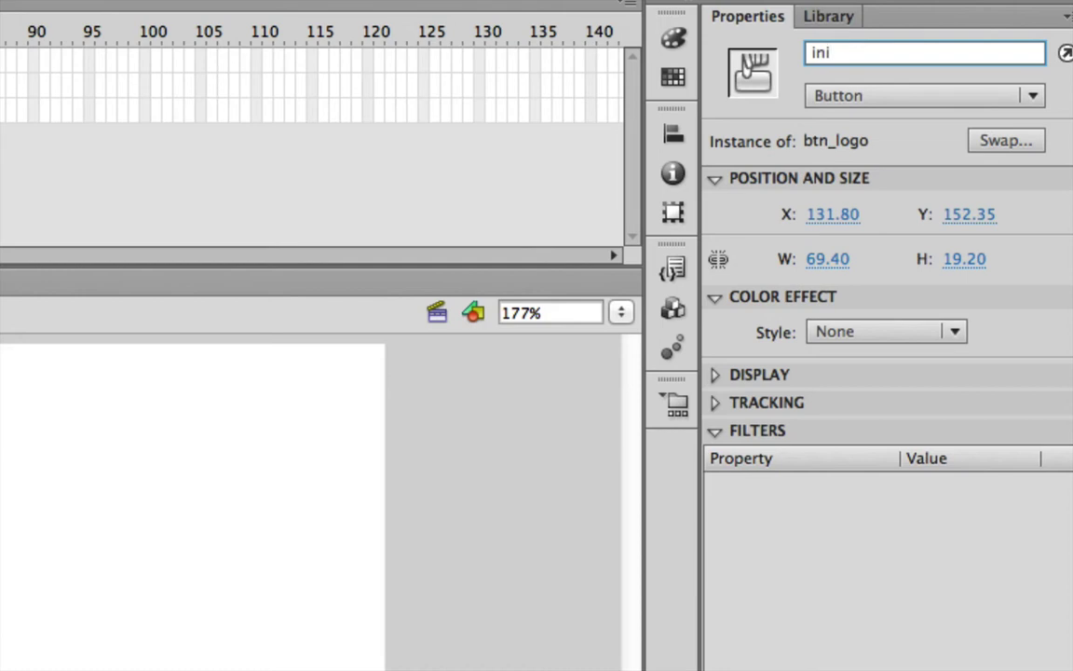
pyautogui.write('cio_btn')
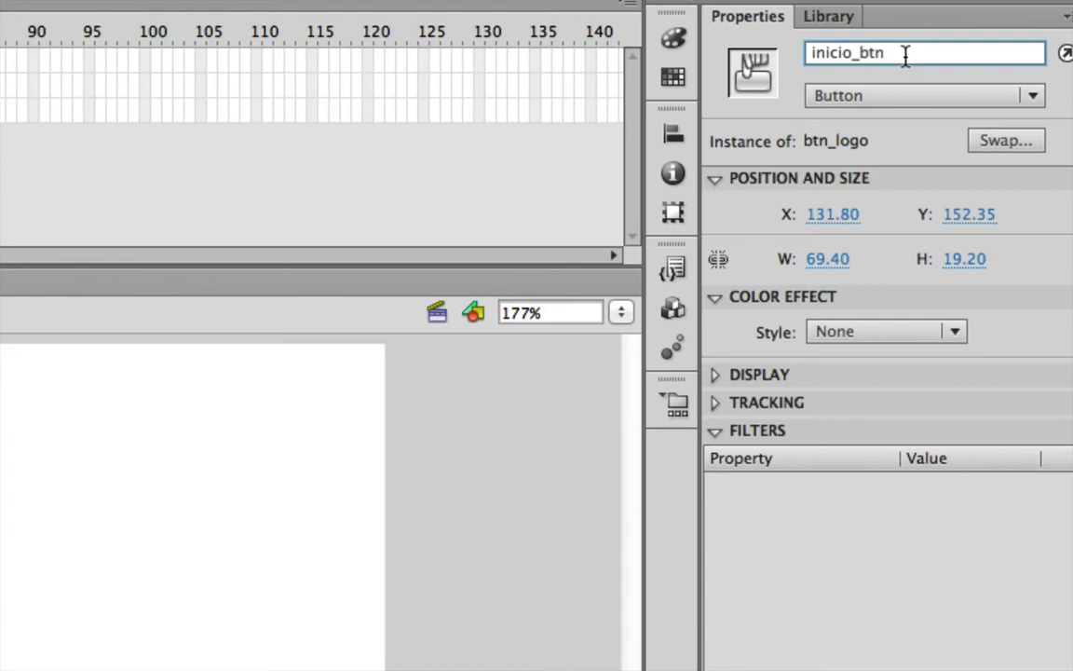
pyautogui.moveTo(905, 53); pyautogui.dragTo(849, 56)
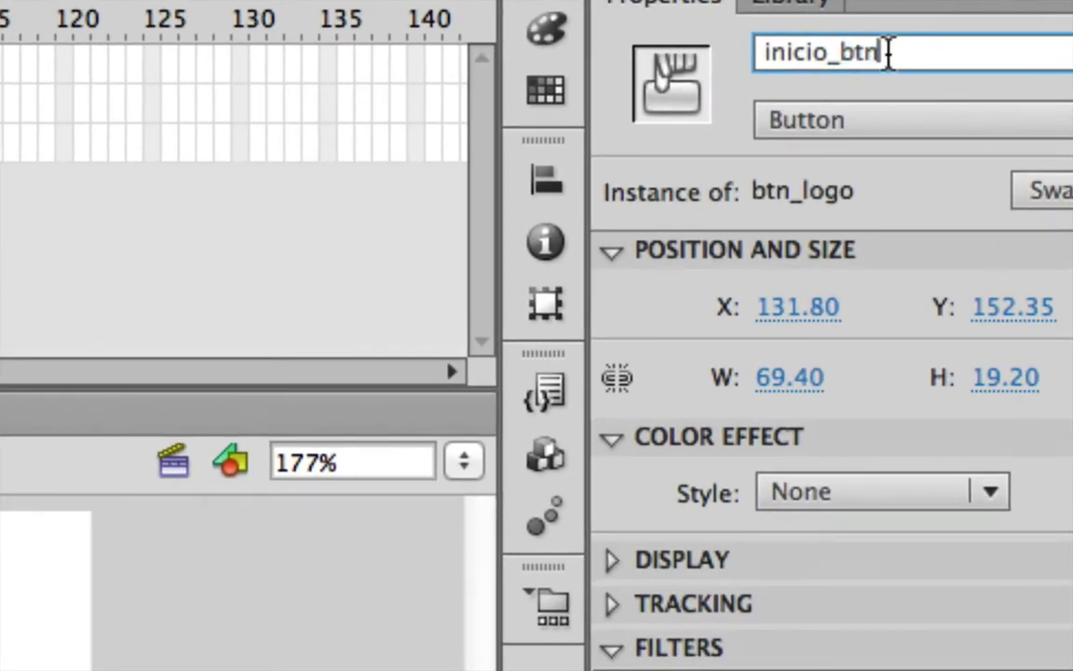
pyautogui.moveTo(891, 51); pyautogui.dragTo(829, 54)
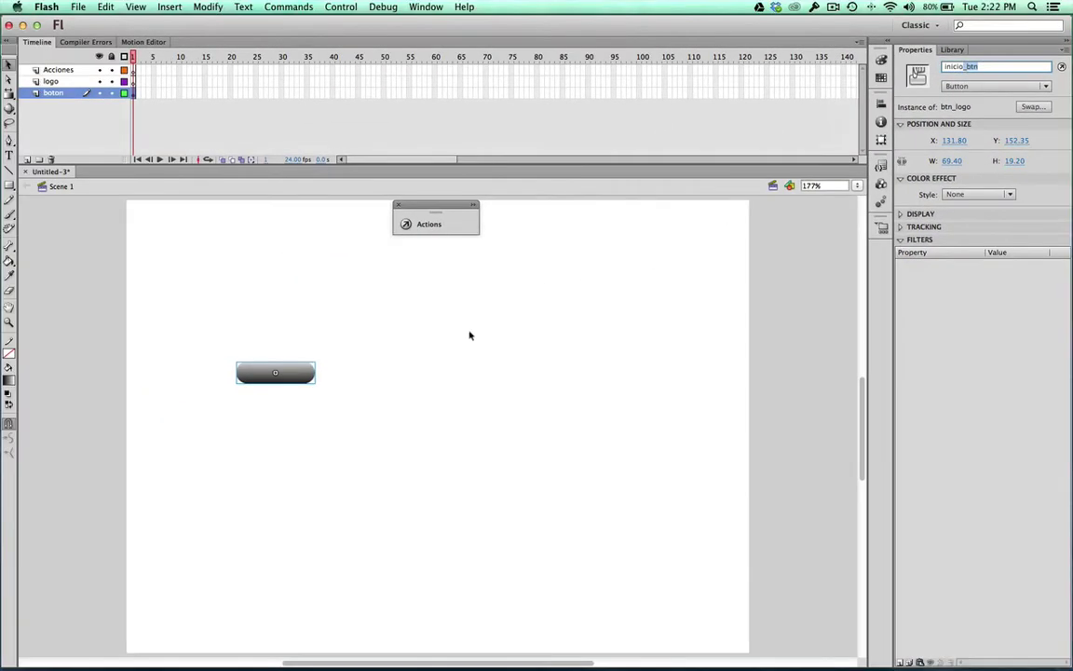
pyautogui.click(448, 352)
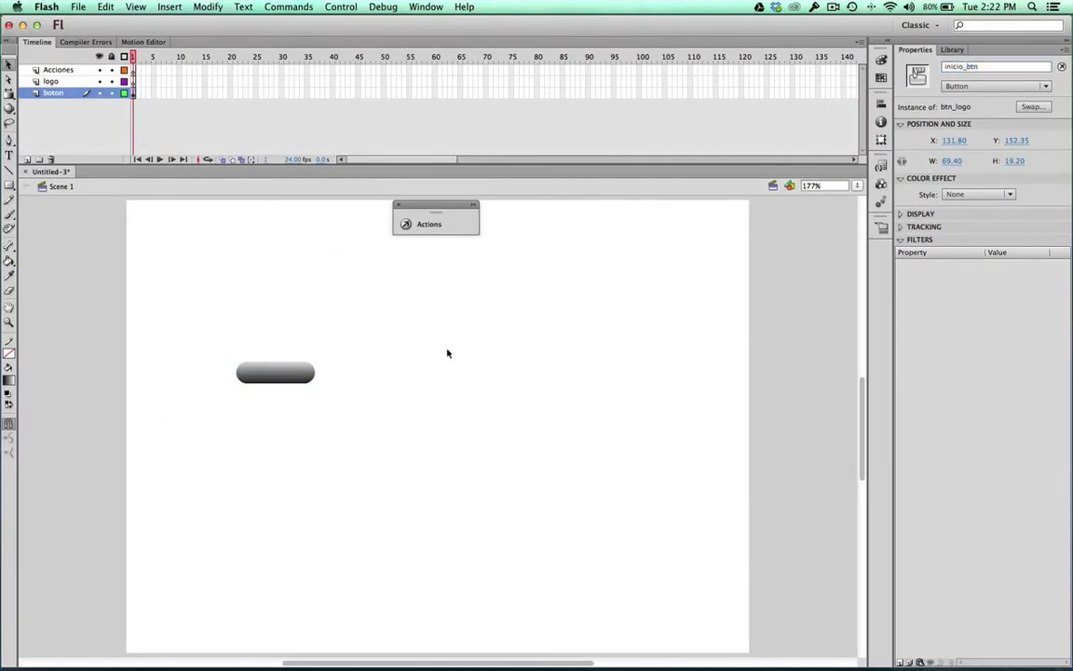
# Open the btn_logo symbol for editing and insert keyframes in its Over and Down states
pyautogui.doubleClick(298, 376)
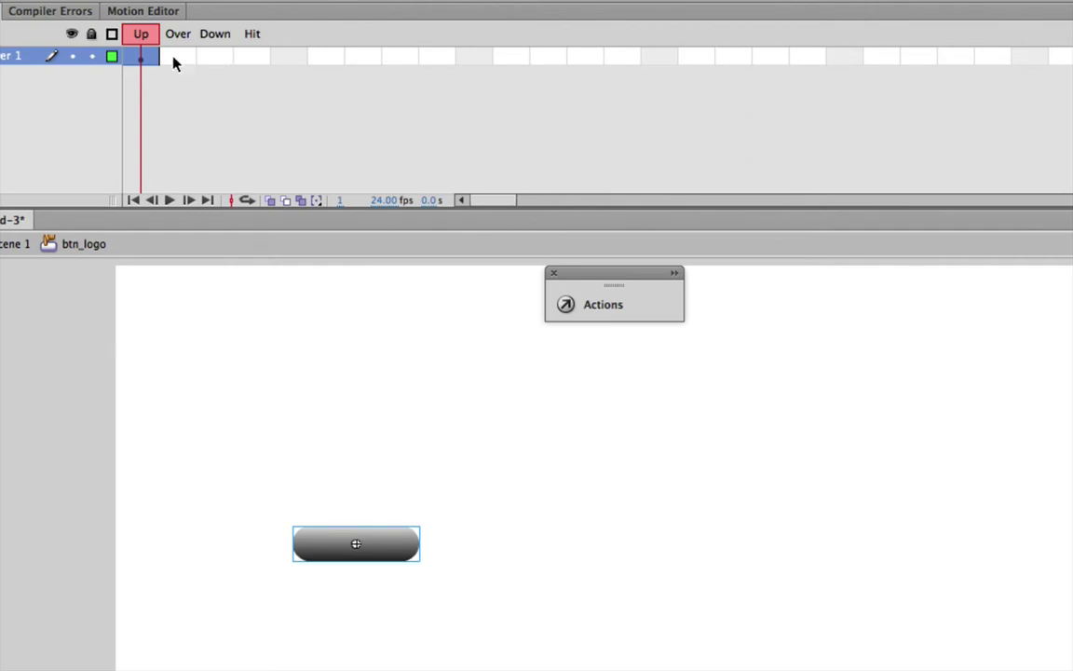
pyautogui.click(175, 58)
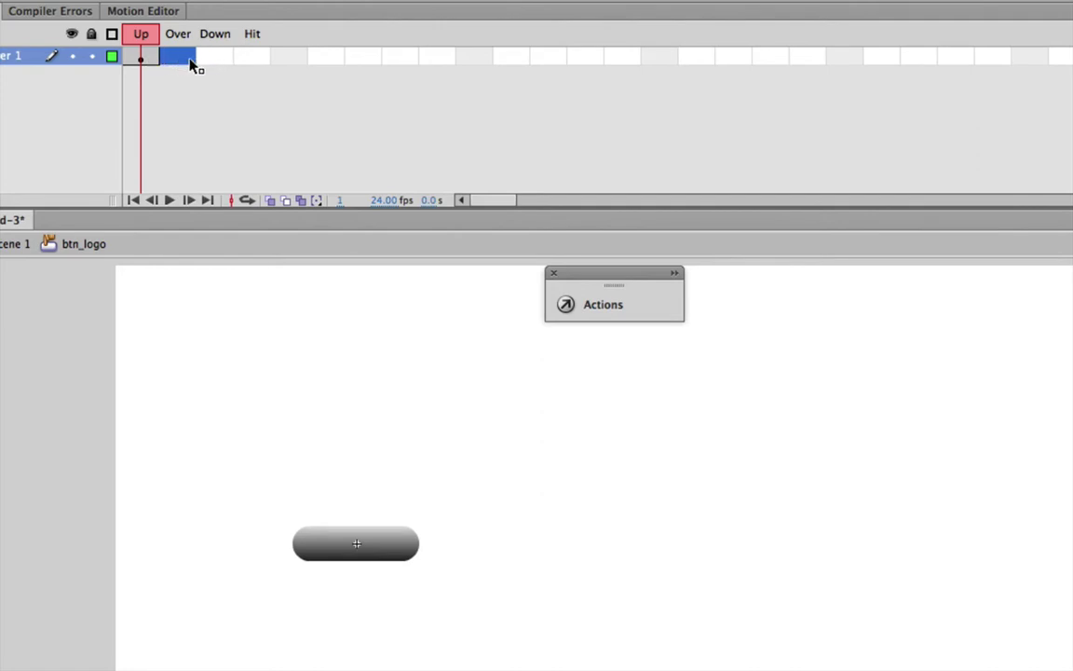
pyautogui.press('F6')
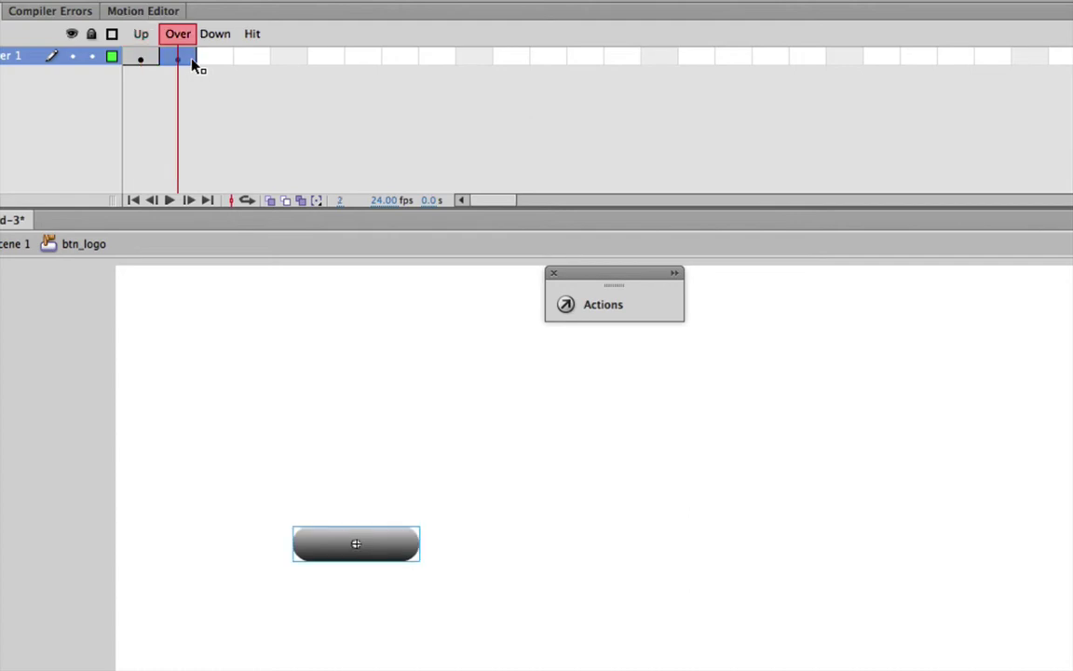
pyautogui.click(215, 60)
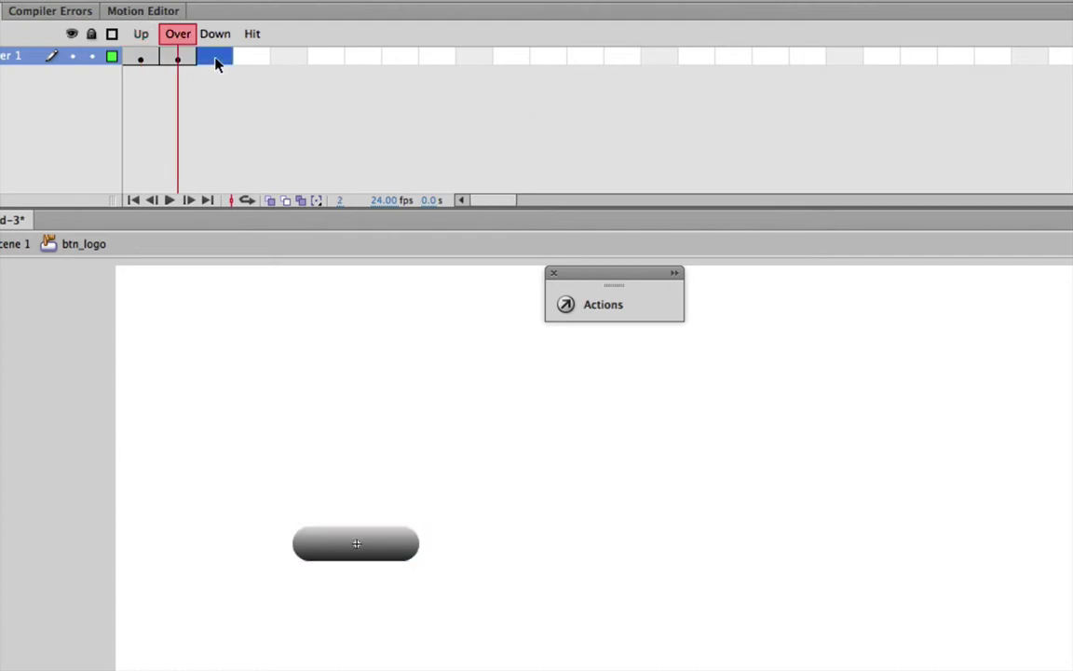
pyautogui.press('F6')
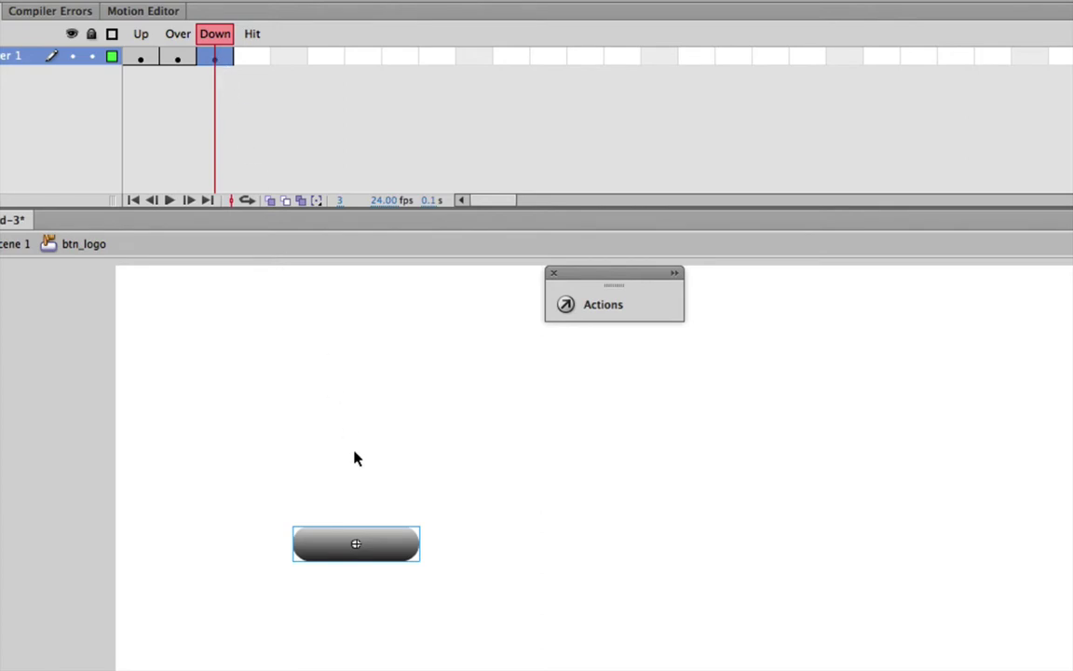
# Apply a Tint color effect to the button graphic in the Up state, adjust it to purple, and compare it with the Over state
pyautogui.rightClick(378, 545)
pyautogui.click(354, 510)
pyautogui.click(147, 63)
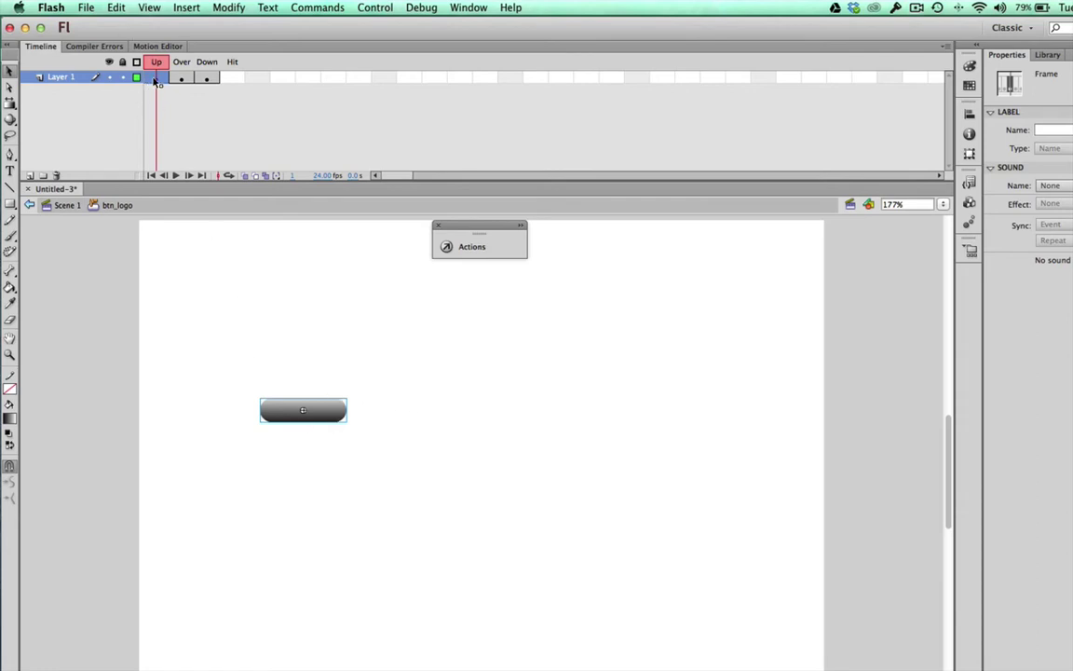
pyautogui.click(337, 415)
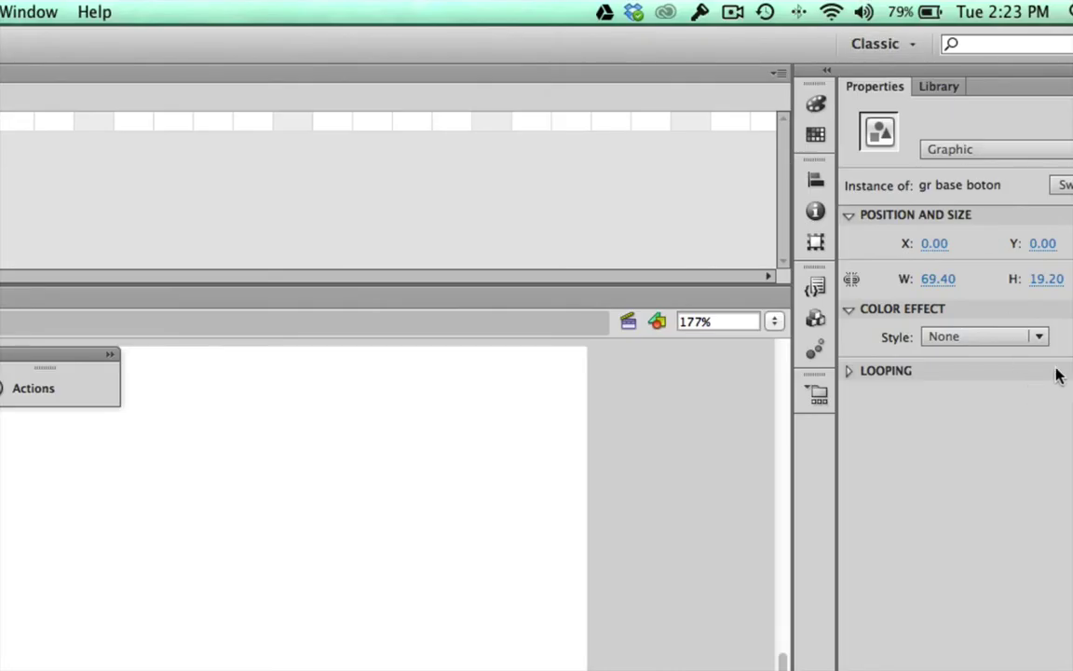
pyautogui.click(1002, 337)
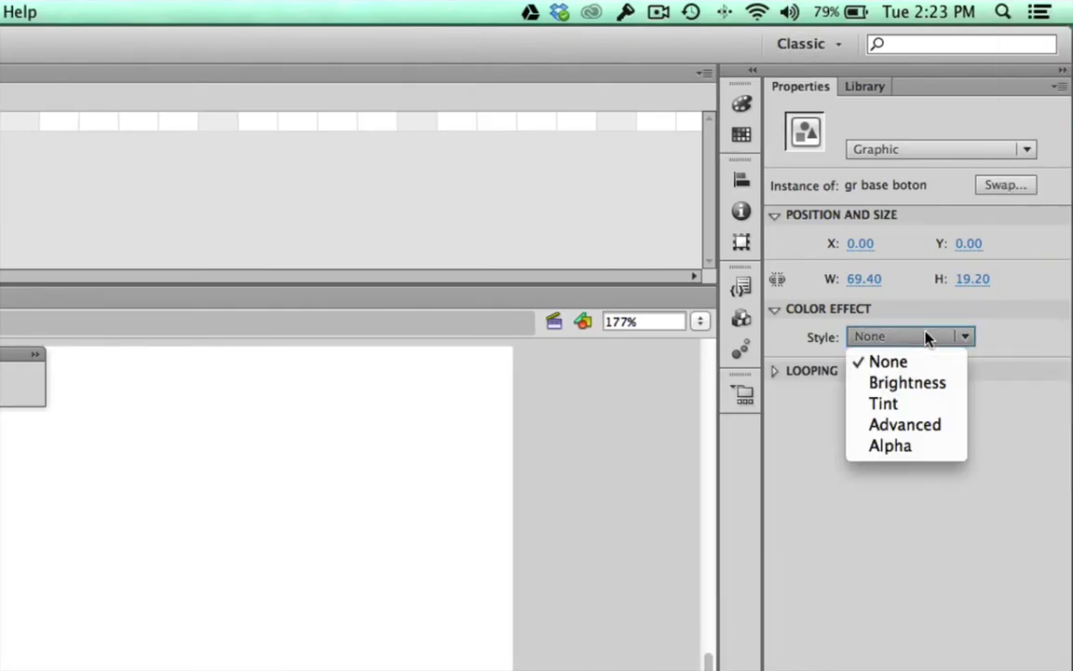
pyautogui.click(922, 414)
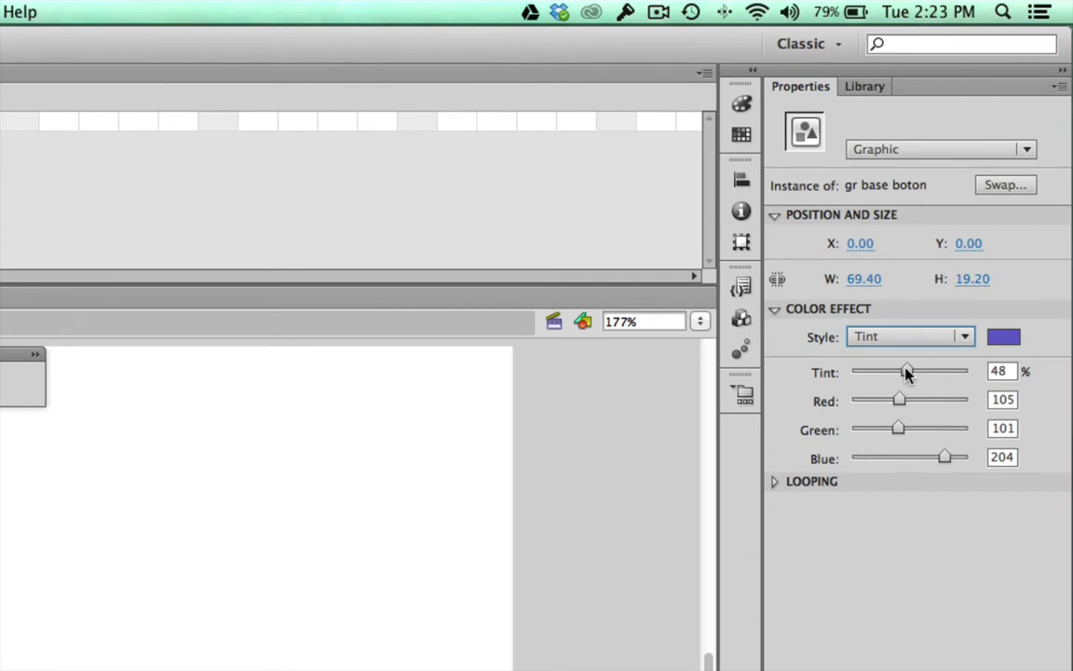
pyautogui.moveTo(898, 429); pyautogui.dragTo(891, 373)
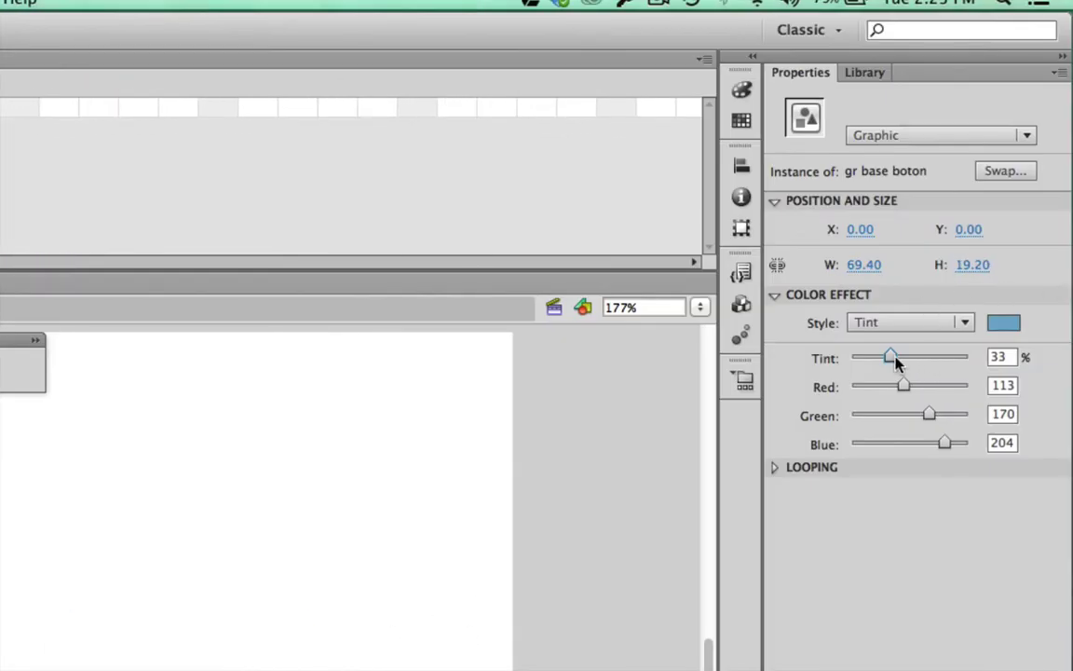
pyautogui.moveTo(897, 364); pyautogui.dragTo(918, 385)
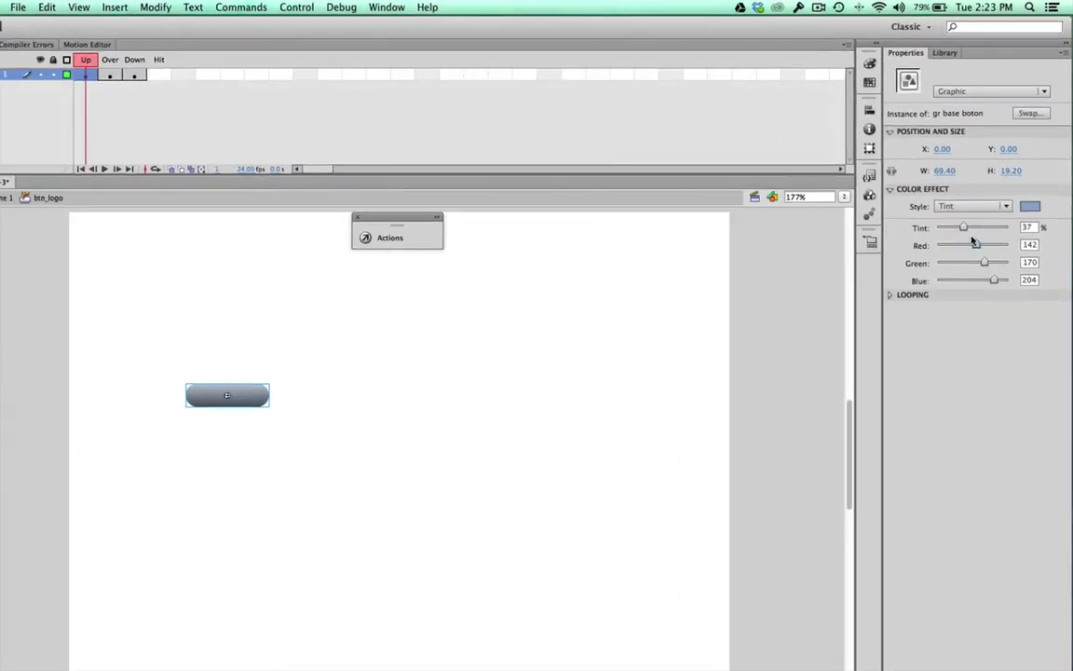
pyautogui.moveTo(973, 242)
pyautogui.mouseDown()
pyautogui.moveTo(990, 245)
pyautogui.moveTo(989, 232)
pyautogui.moveTo(971, 250)
pyautogui.mouseUp()
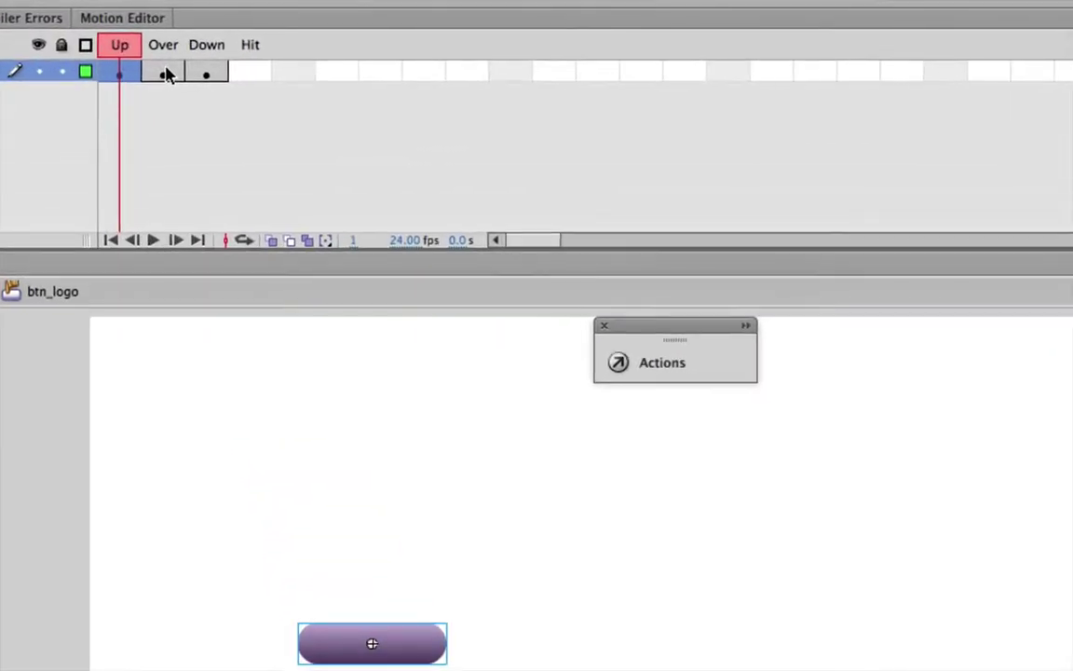
pyautogui.click(167, 72)
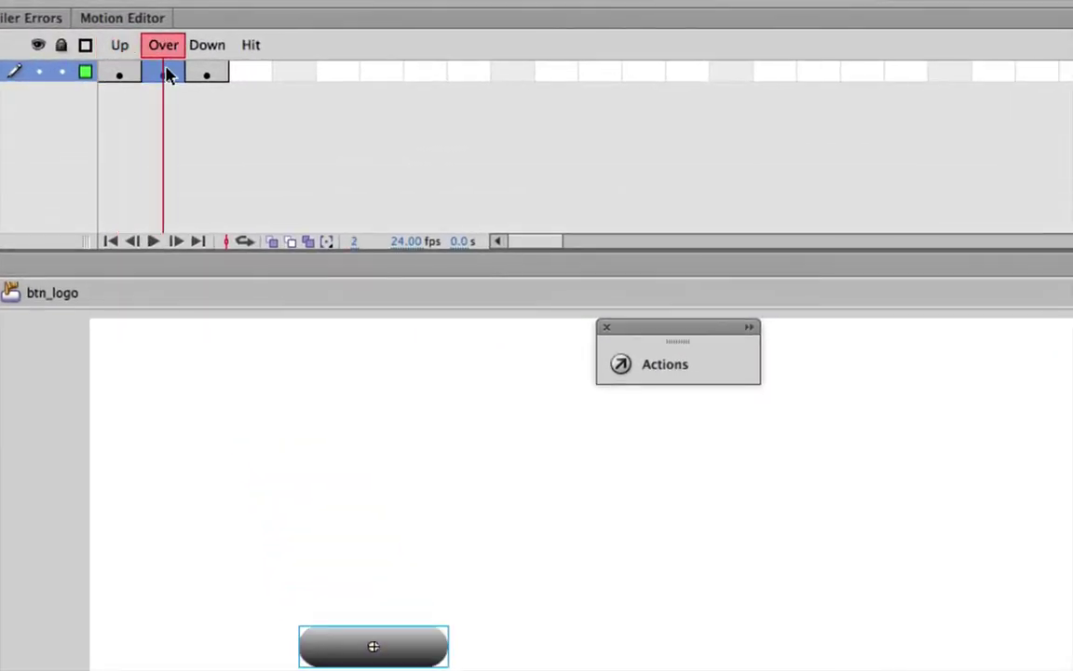
pyautogui.click(120, 74)
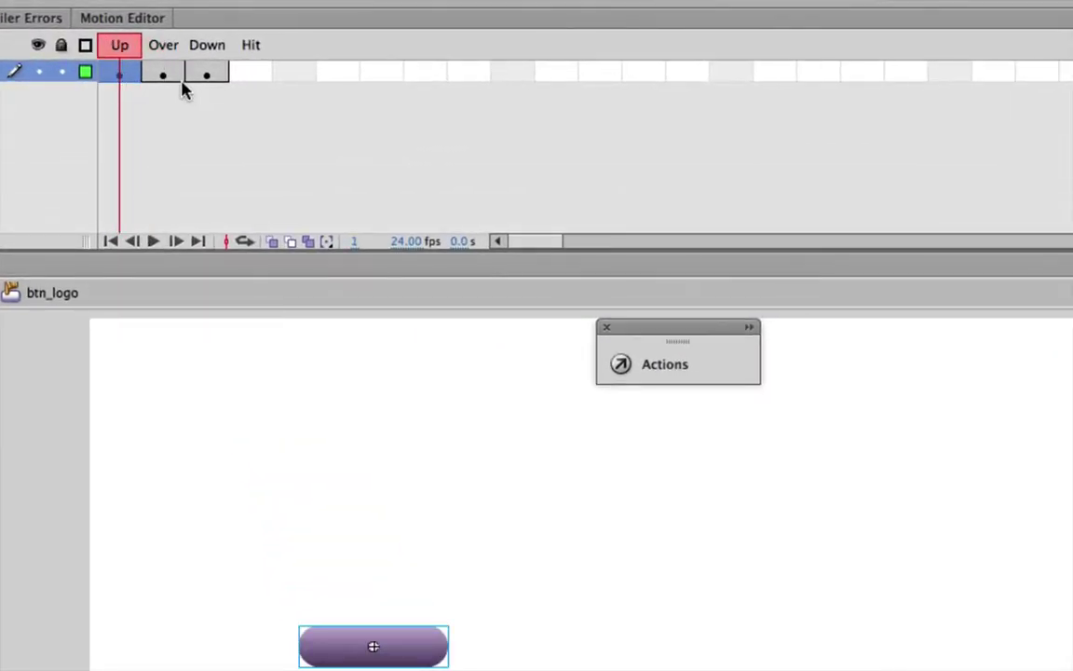
# Apply a Tint color effect to the button graphic in the Over state, with Green 61 and Blue 114
pyautogui.click(173, 82)
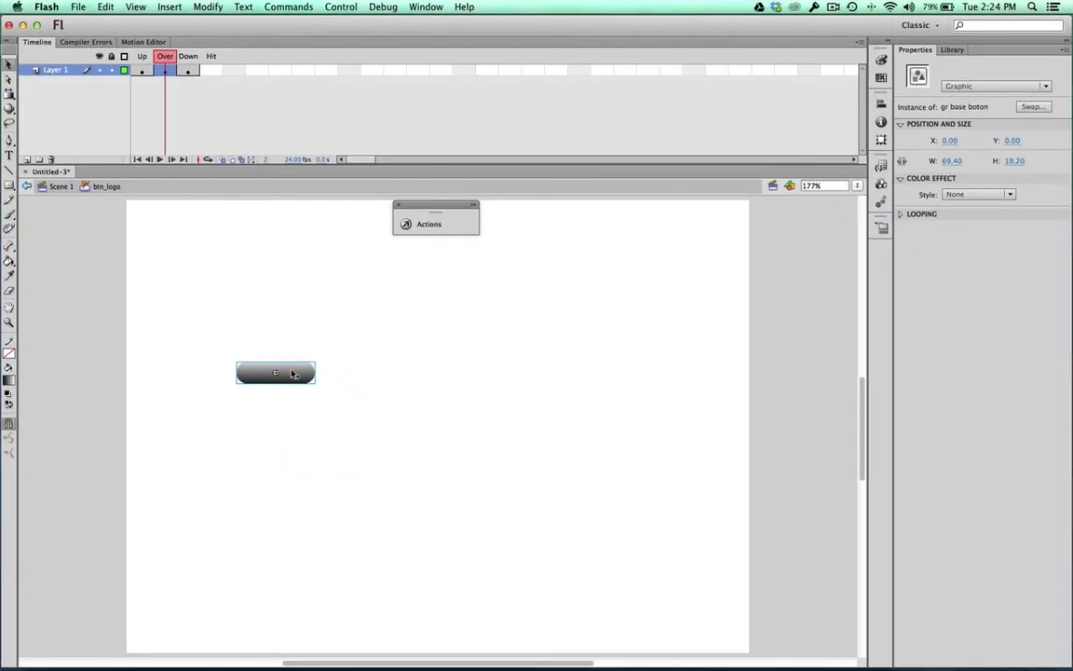
pyautogui.scroll(-5, 292, 372)
pyautogui.hscroll(-3, 285, 355)
pyautogui.scroll(4, 285, 354)
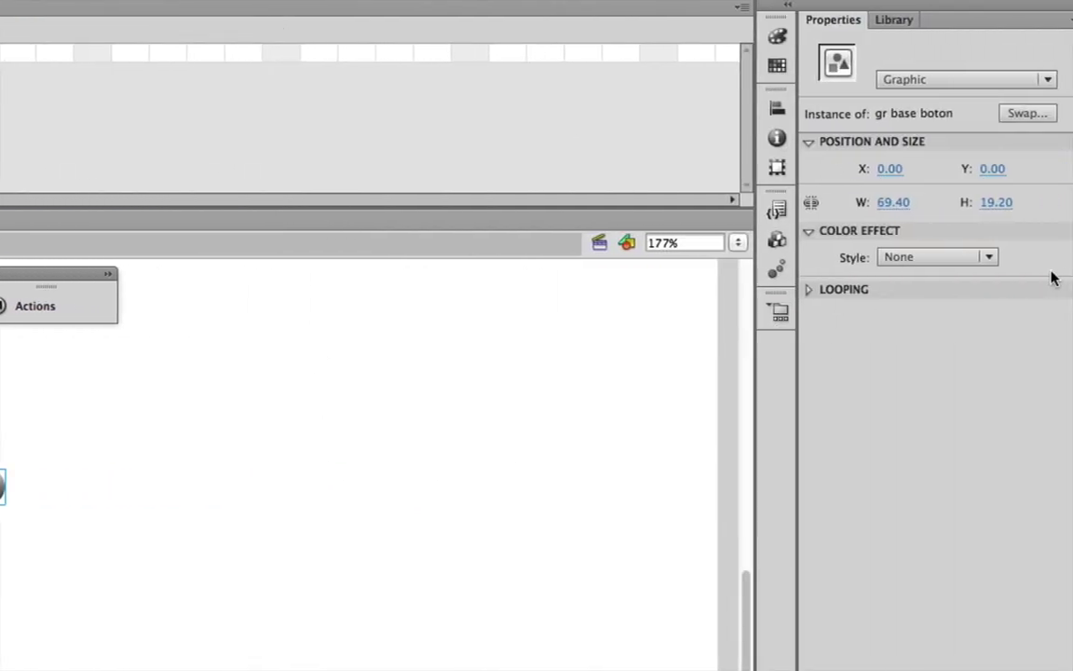
pyautogui.click(960, 263)
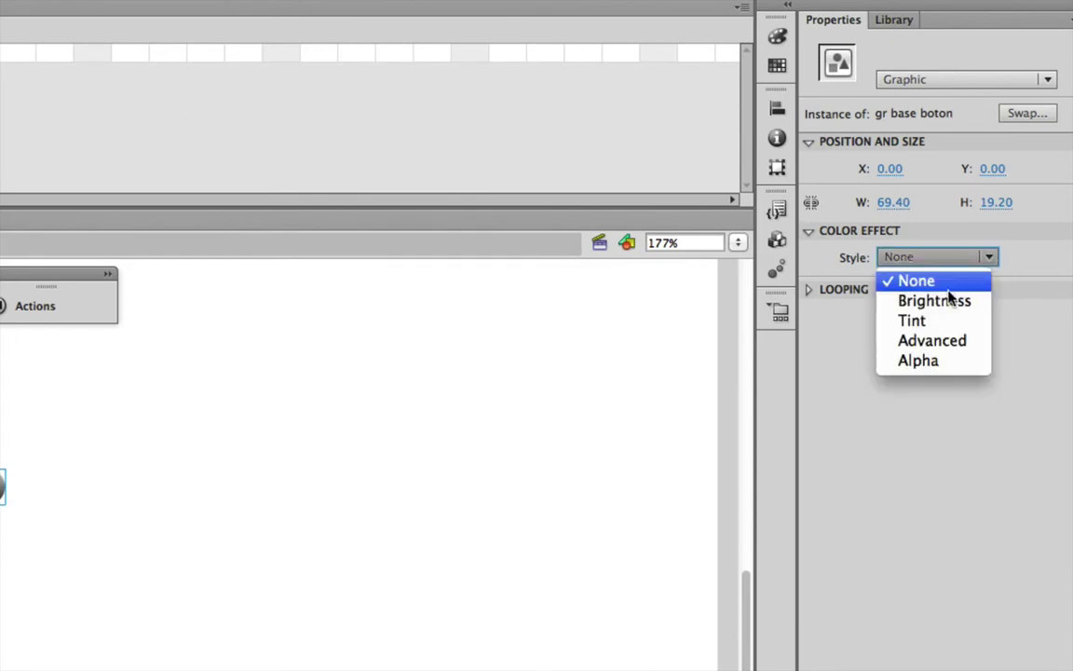
pyautogui.click(949, 327)
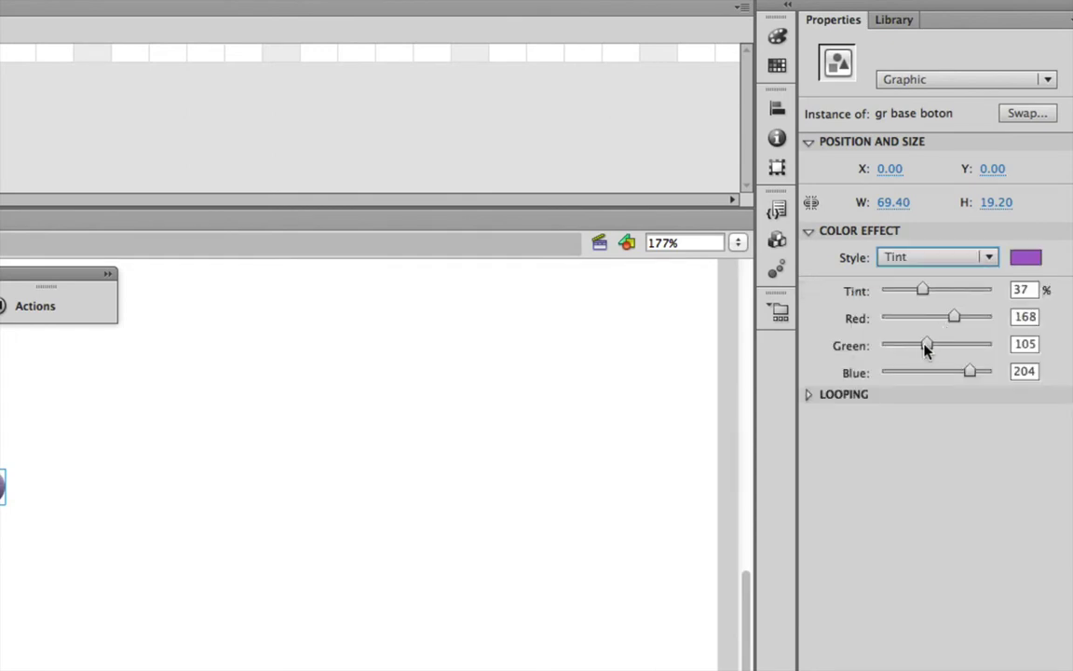
pyautogui.click(924, 345)
pyautogui.moveTo(970, 371); pyautogui.dragTo(906, 347)
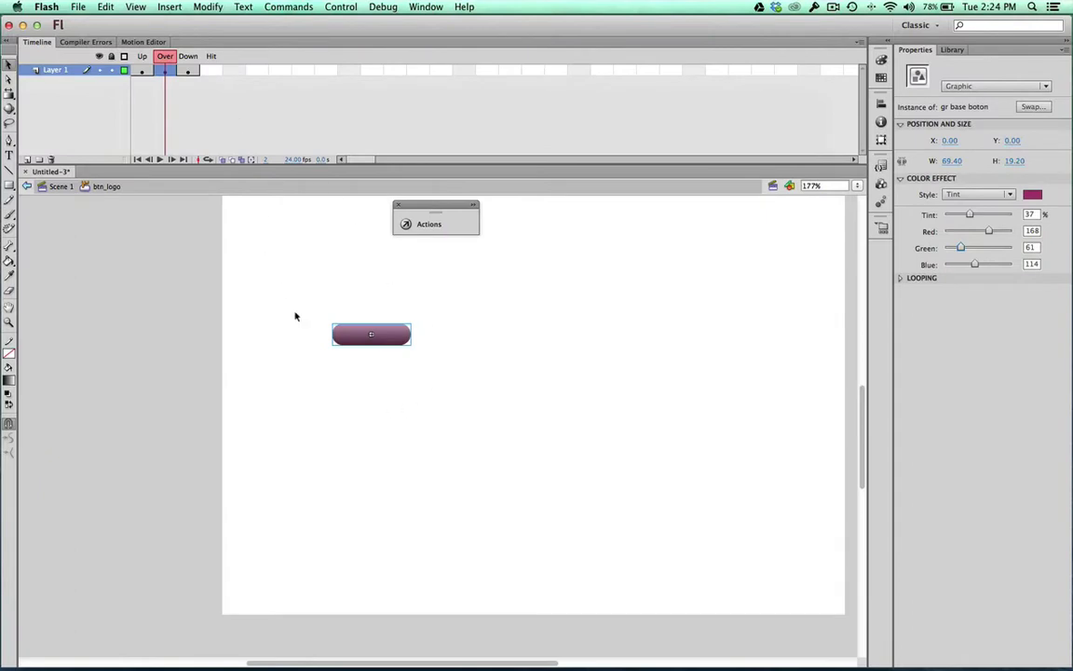
# Compare the Over state with the Up state and shift the Over tint to dark red with Green 0 and Blue 25
pyautogui.click(143, 71)
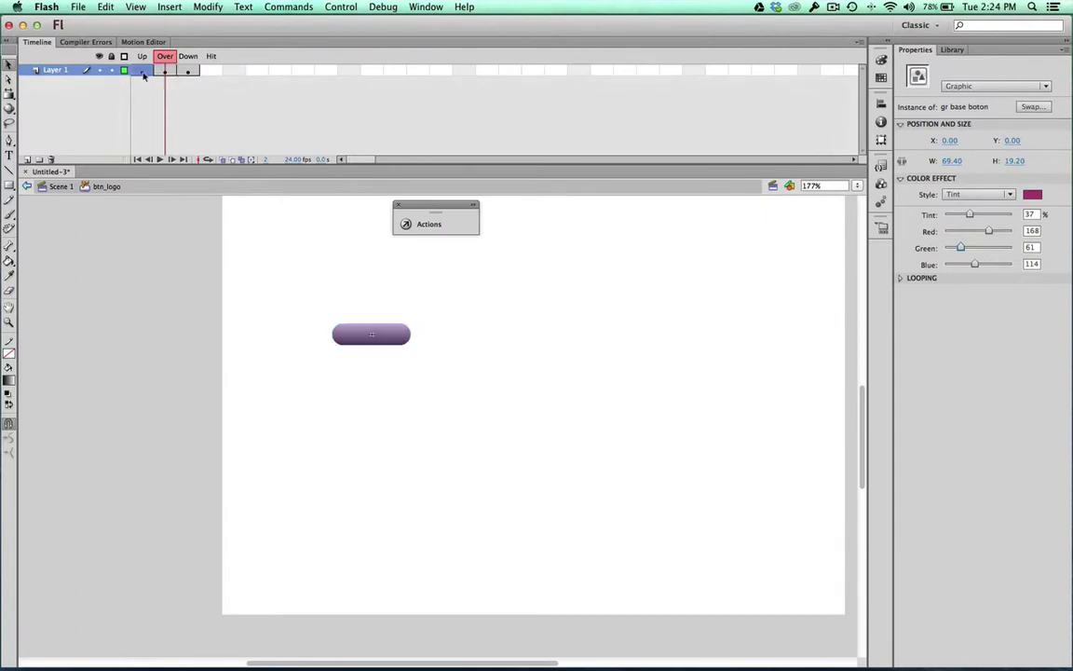
pyautogui.click(143, 72)
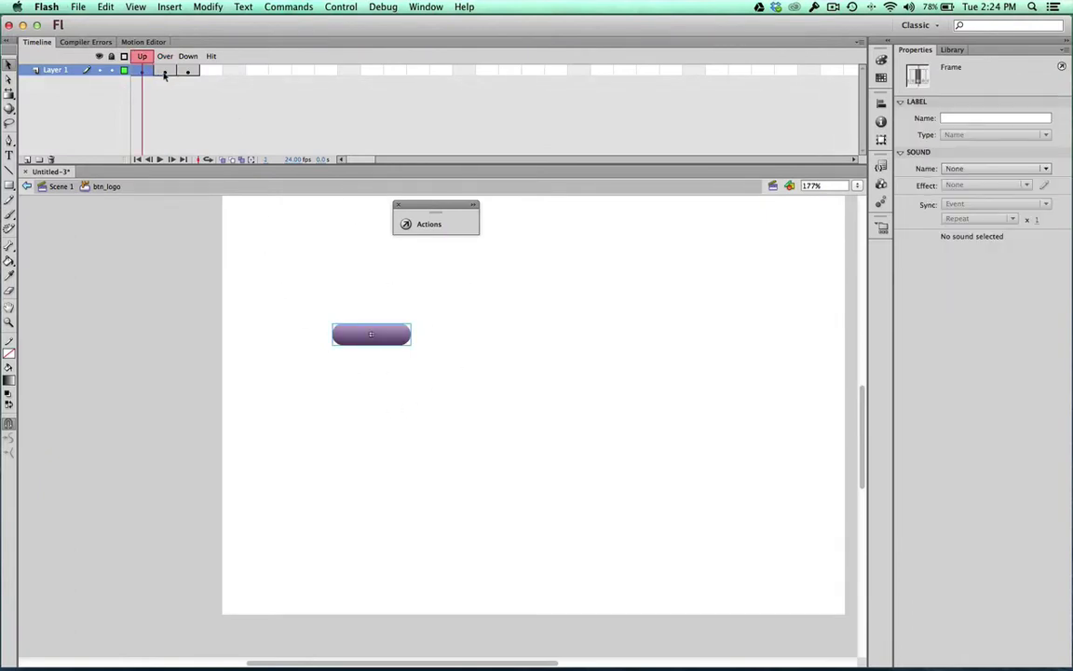
pyautogui.click(164, 72)
pyautogui.click(143, 71)
pyautogui.click(164, 72)
pyautogui.click(385, 327)
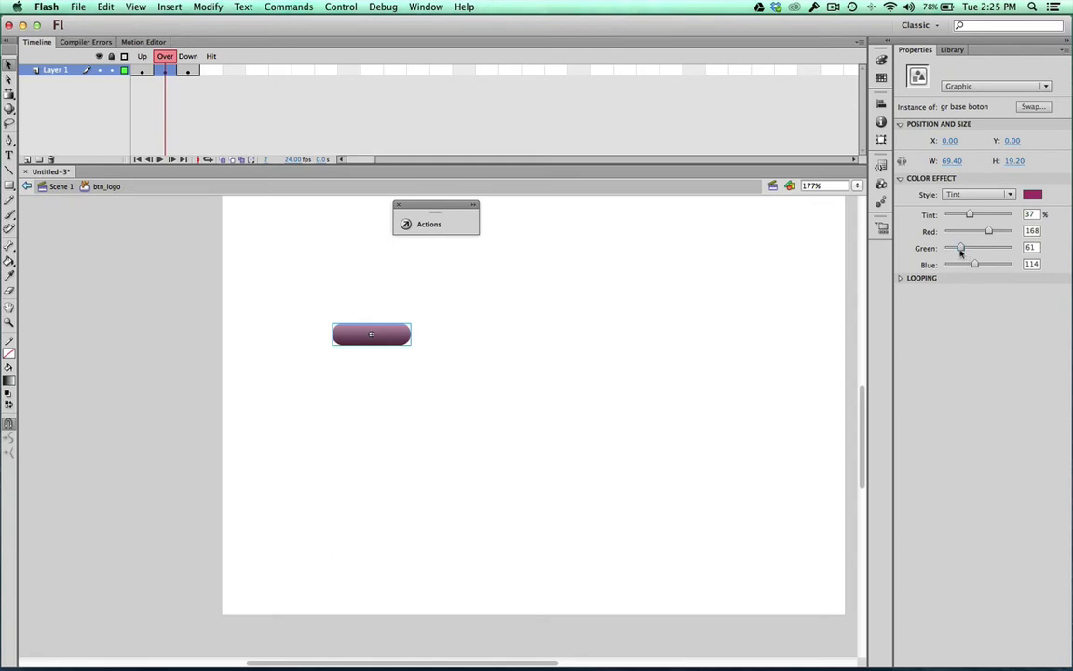
pyautogui.moveTo(960, 248); pyautogui.dragTo(954, 271)
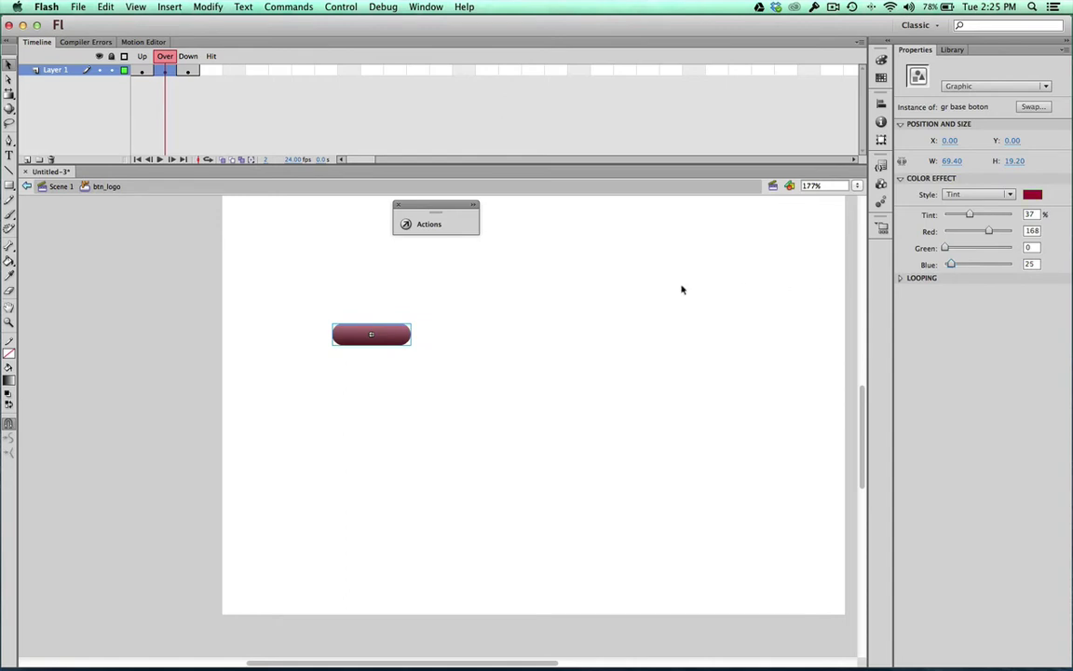
pyautogui.click(146, 72)
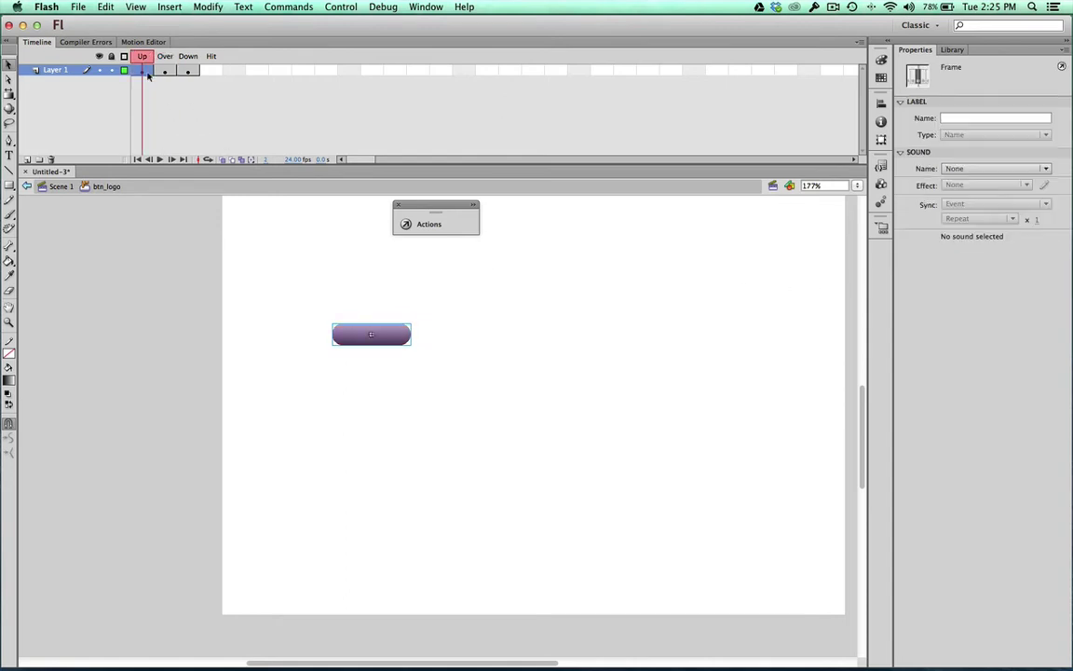
pyautogui.click(164, 72)
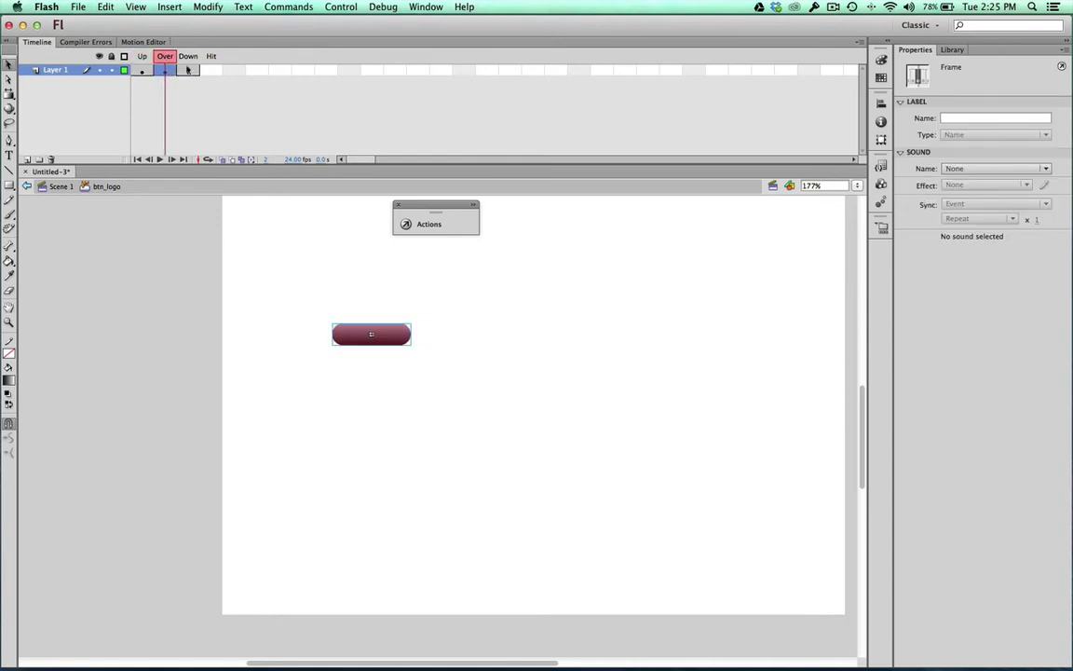
# Apply a Tint color effect to the Down state's button graphic, adjust it to green, and compare all three states
pyautogui.click(188, 69)
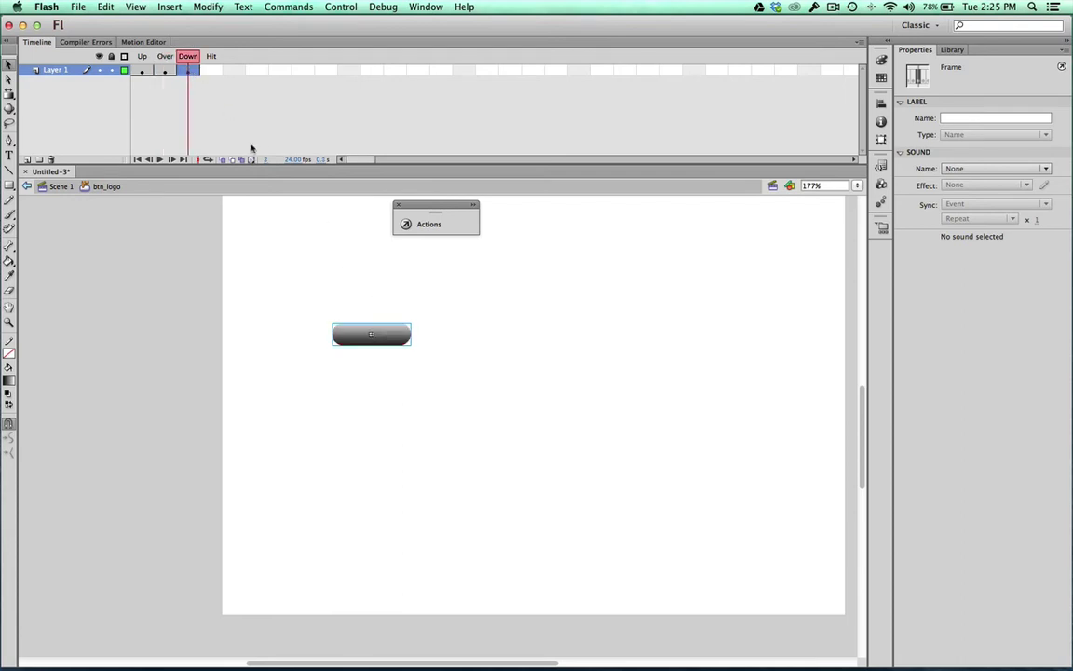
pyautogui.click(406, 334)
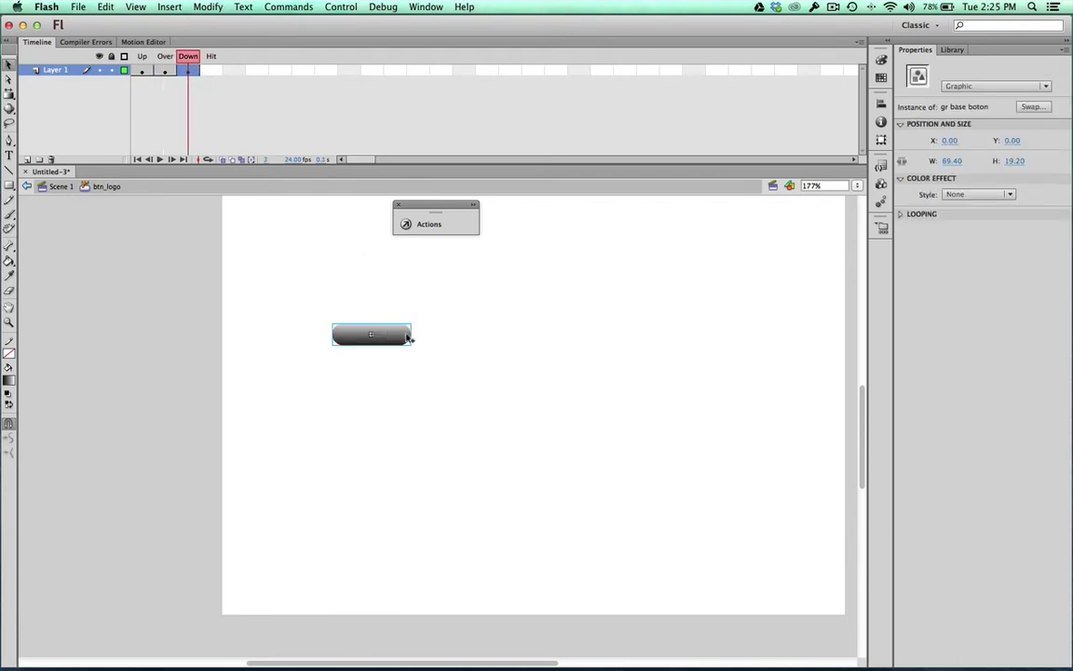
pyautogui.click(968, 194)
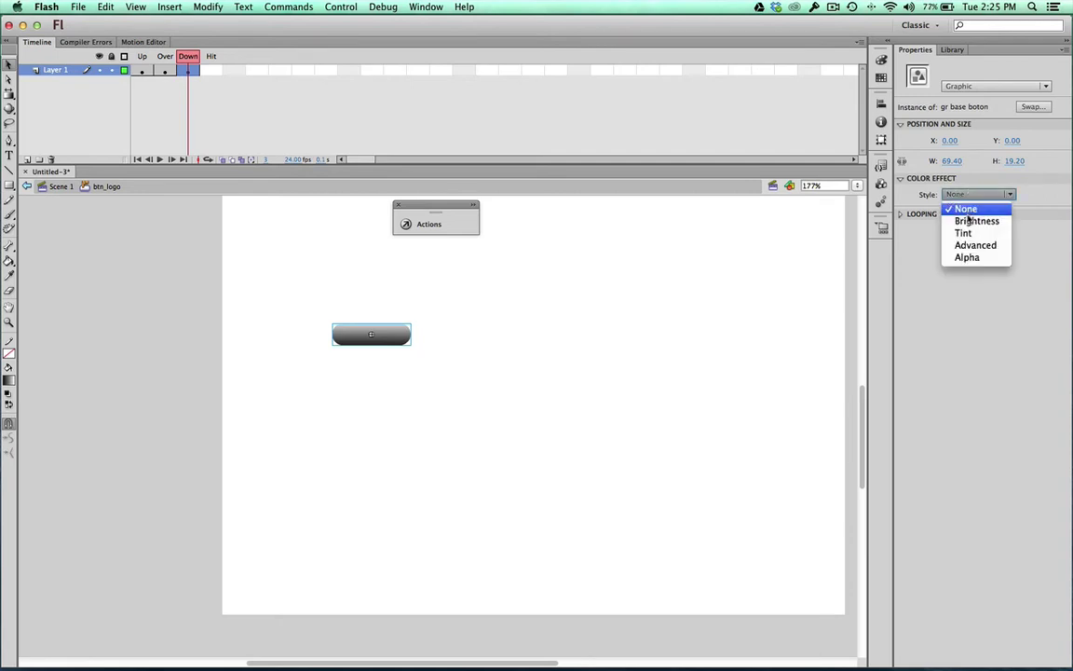
pyautogui.click(964, 234)
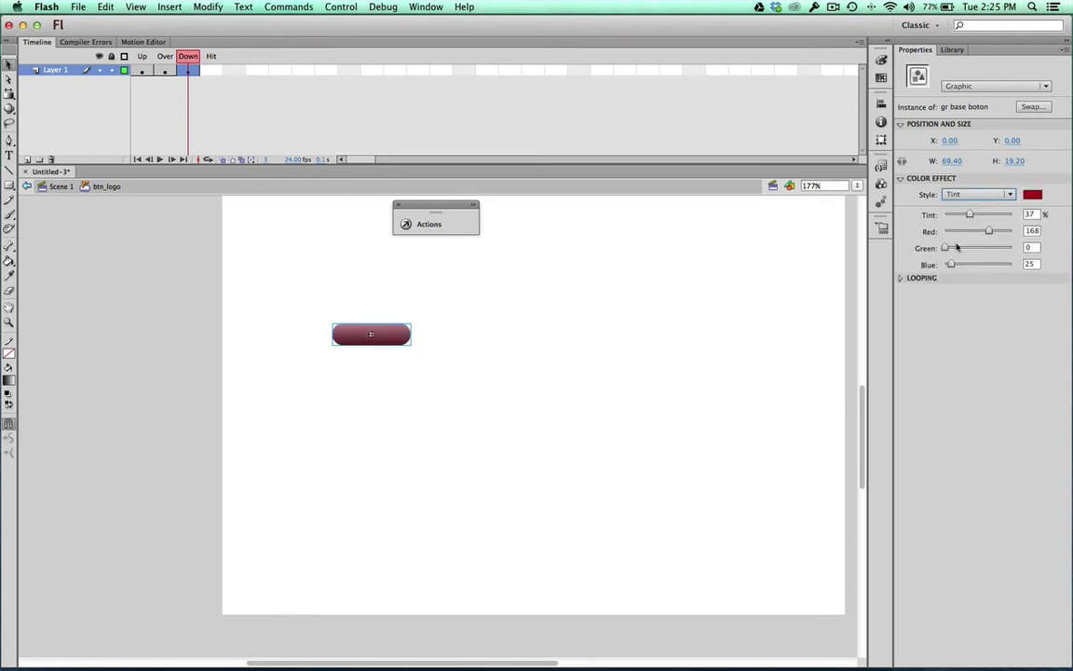
pyautogui.moveTo(990, 231)
pyautogui.mouseDown()
pyautogui.moveTo(950, 231)
pyautogui.moveTo(997, 233)
pyautogui.moveTo(951, 248)
pyautogui.moveTo(1019, 249)
pyautogui.moveTo(1002, 248)
pyautogui.mouseUp()
pyautogui.click(143, 71)
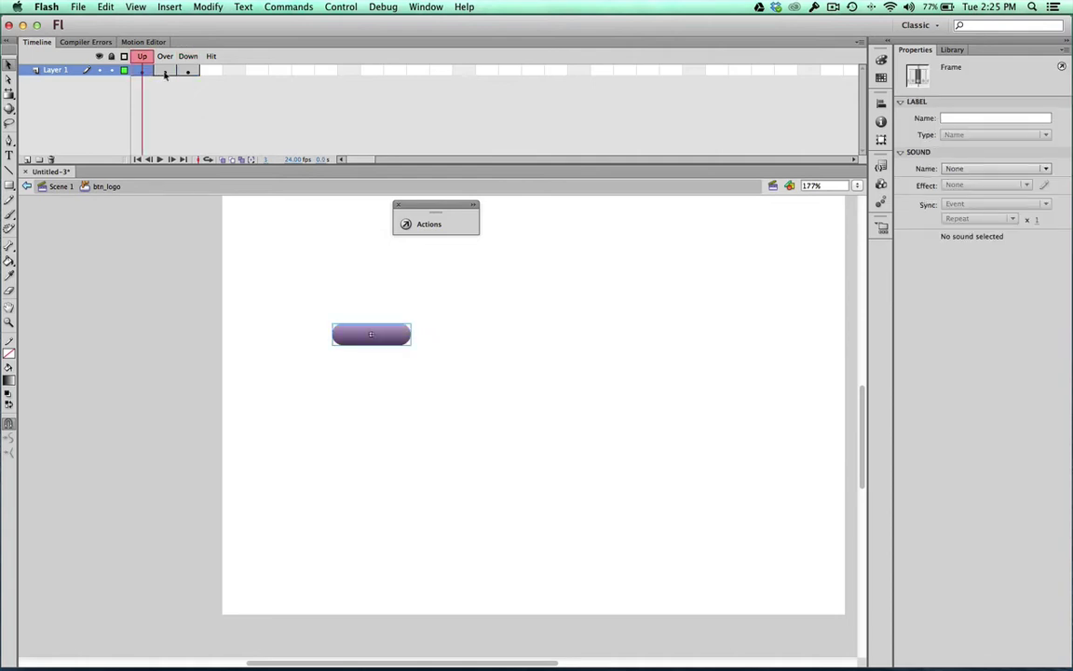
pyautogui.click(164, 72)
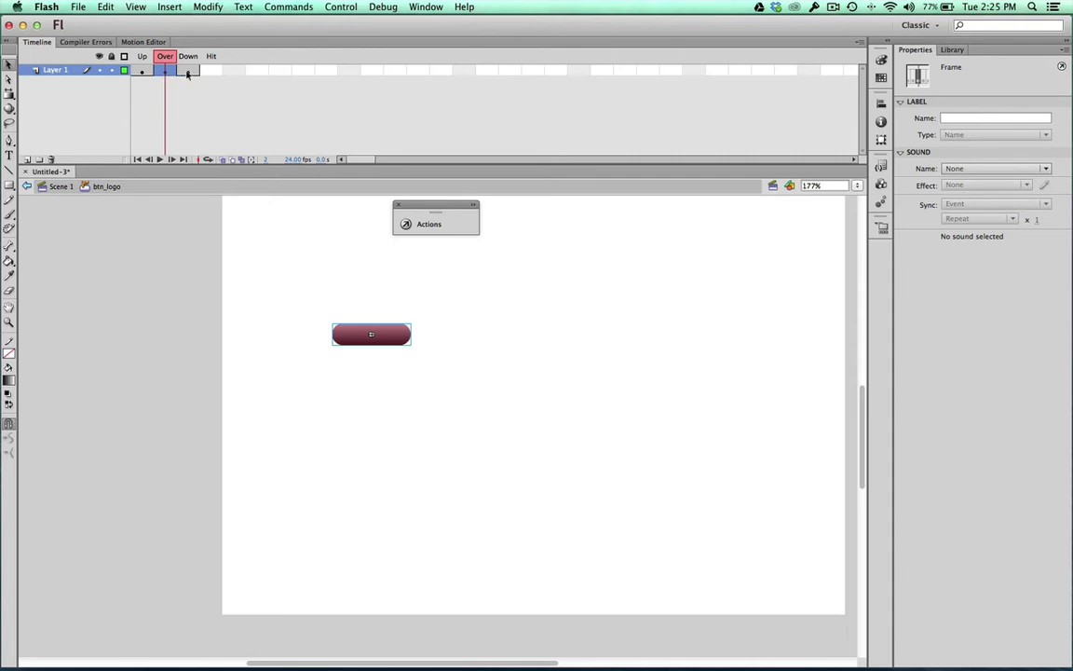
pyautogui.click(187, 72)
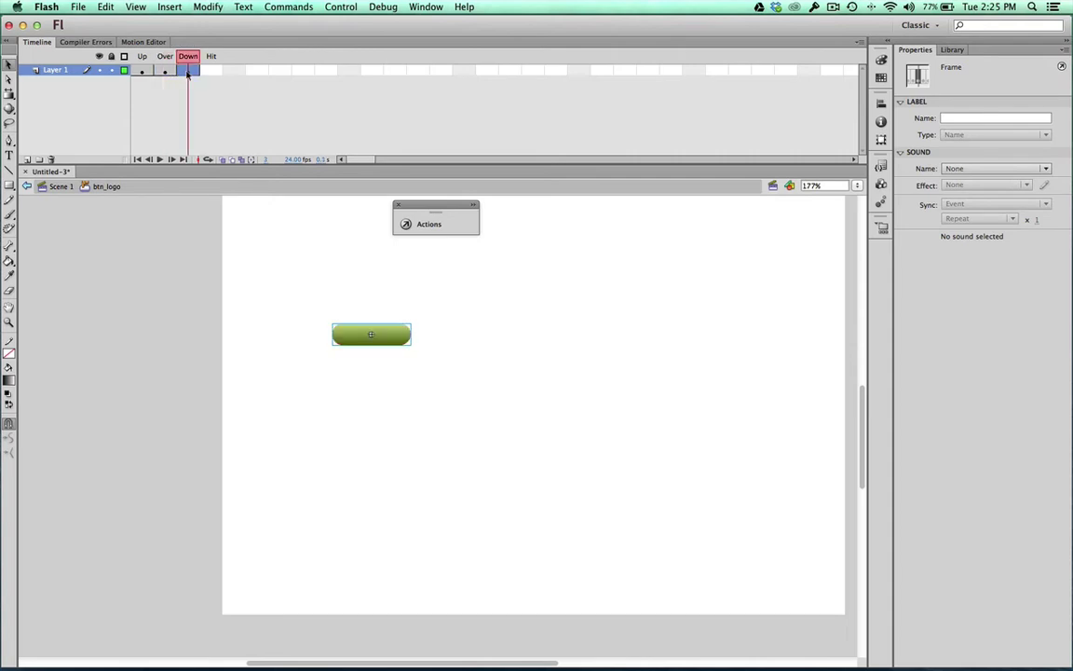
pyautogui.click(143, 72)
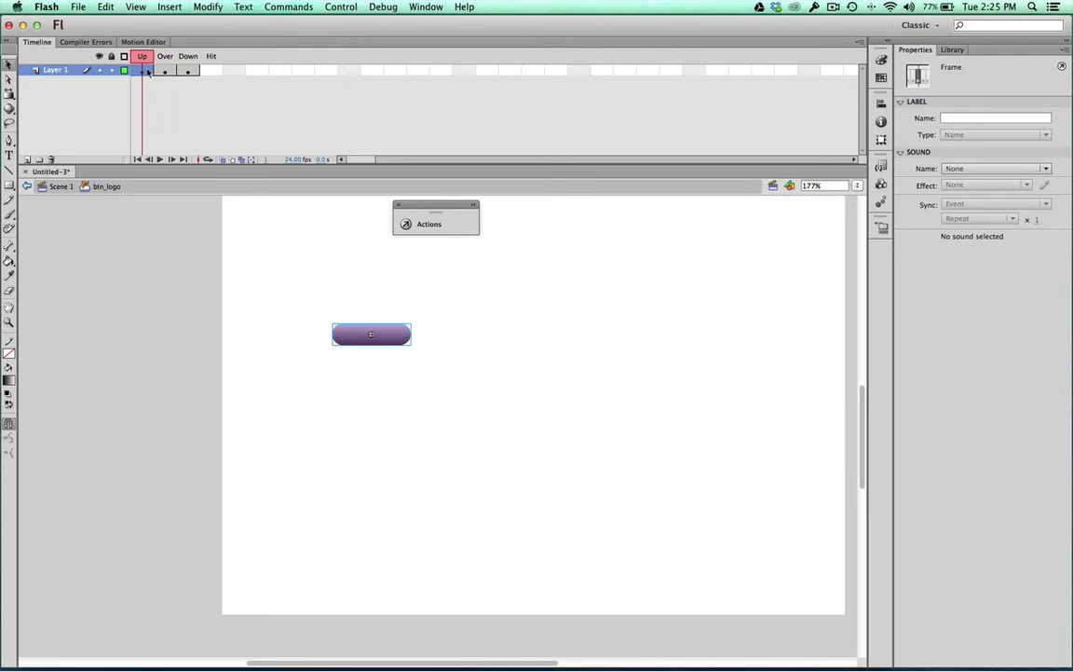
# Test the movie, try the button's Over and Down states in the preview, and close it
pyautogui.press('super+Return')
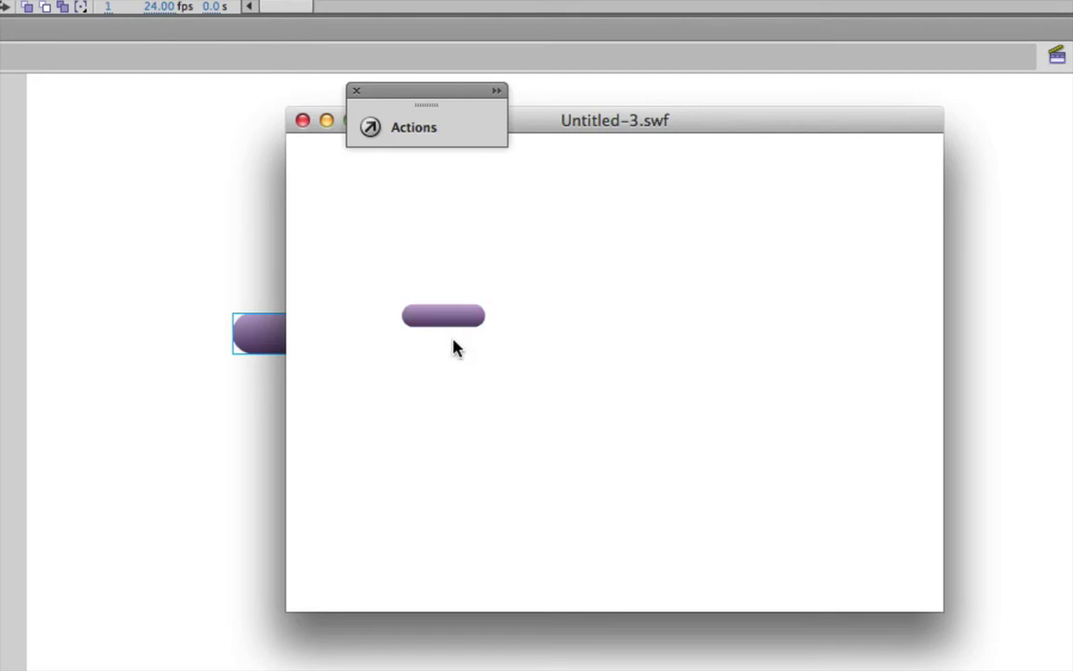
pyautogui.click(456, 328)
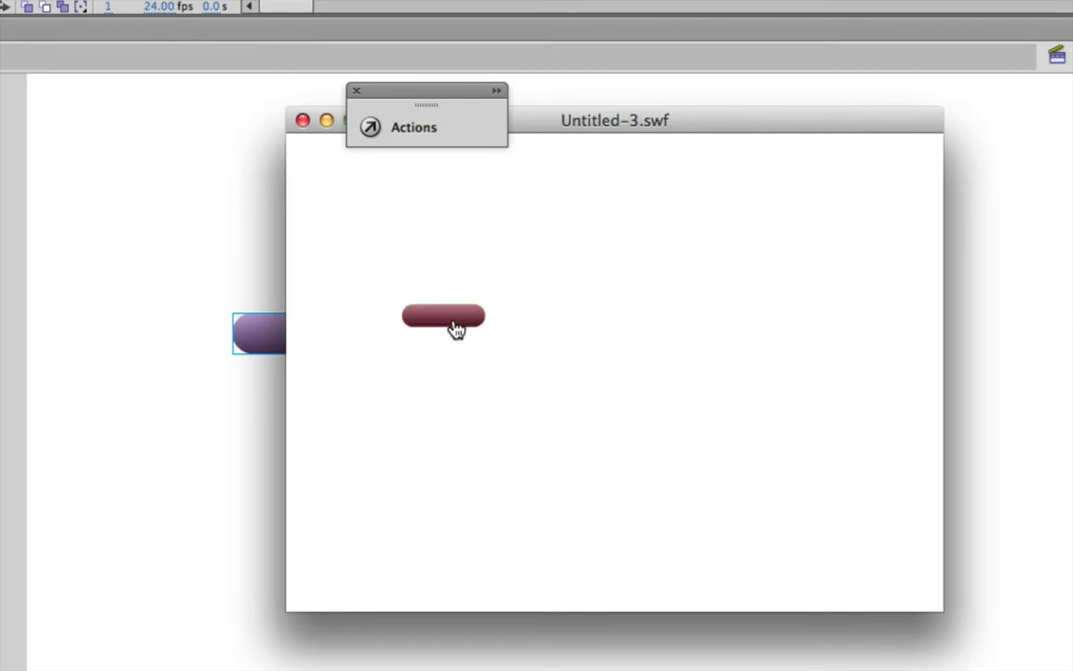
pyautogui.click(456, 328)
pyautogui.click(456, 329)
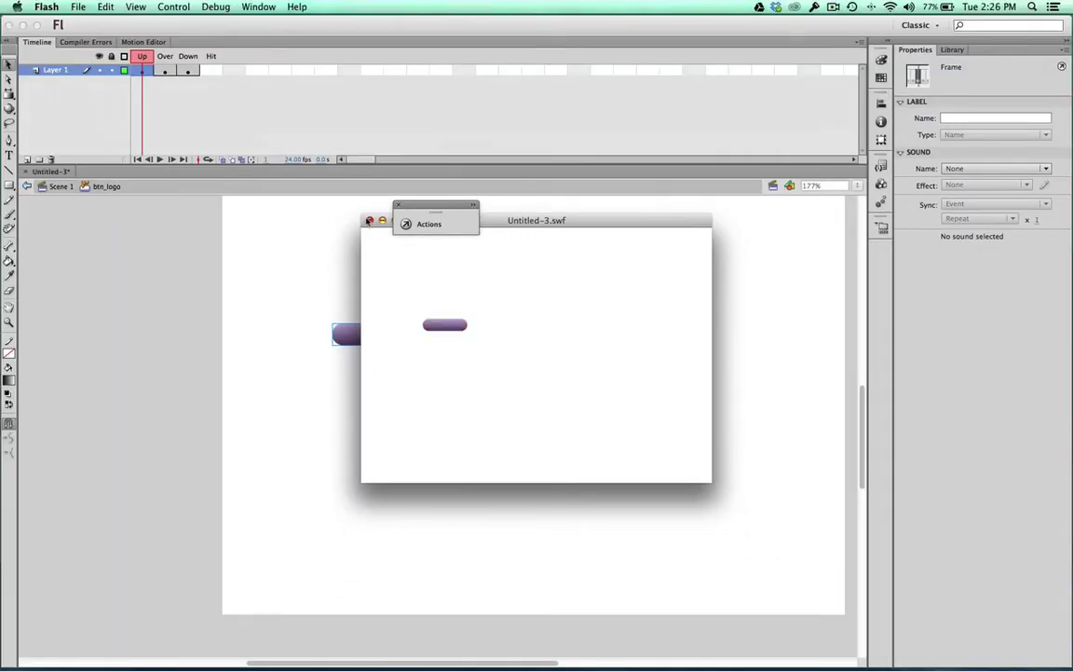
pyautogui.click(368, 221)
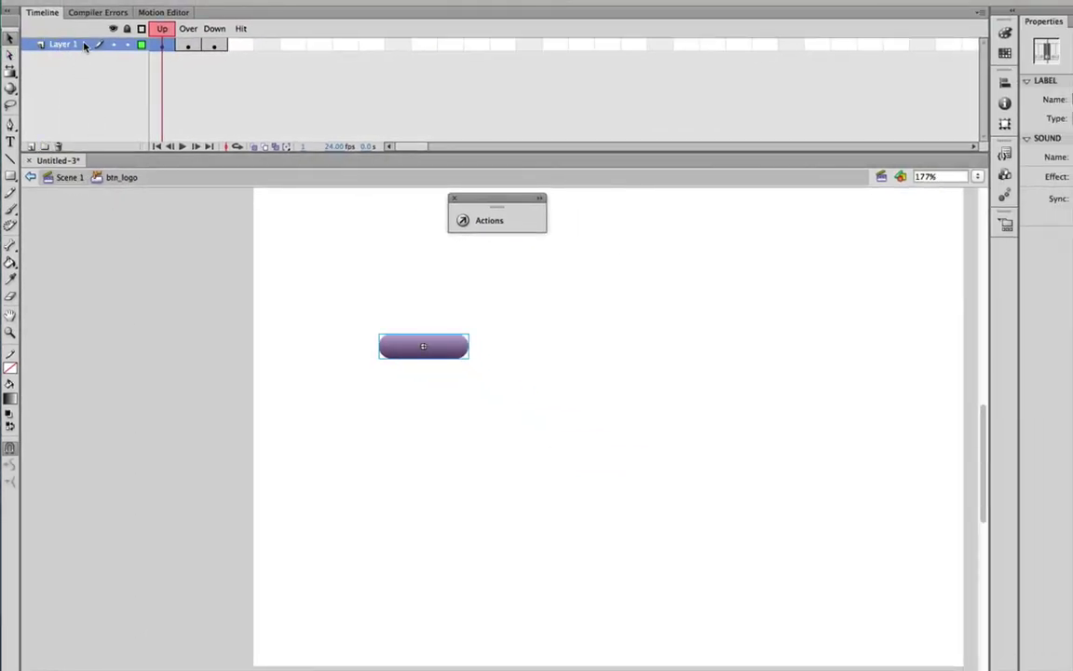
# Add a new layer above the button graphic and write the text "Logo" on it over the button
pyautogui.click(32, 147)
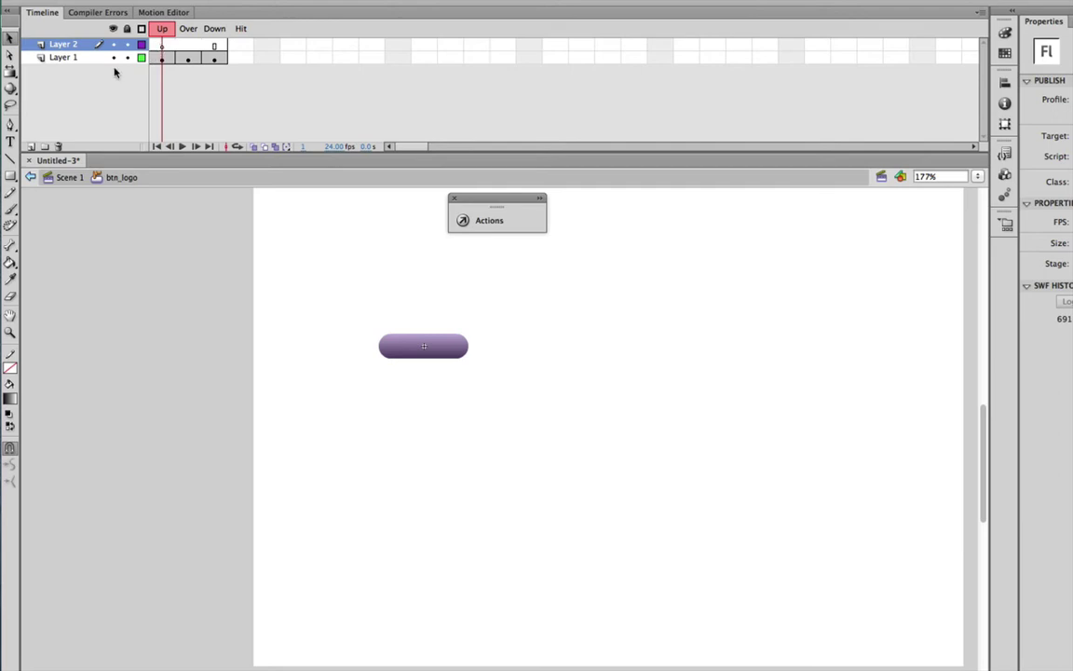
pyautogui.click(10, 141)
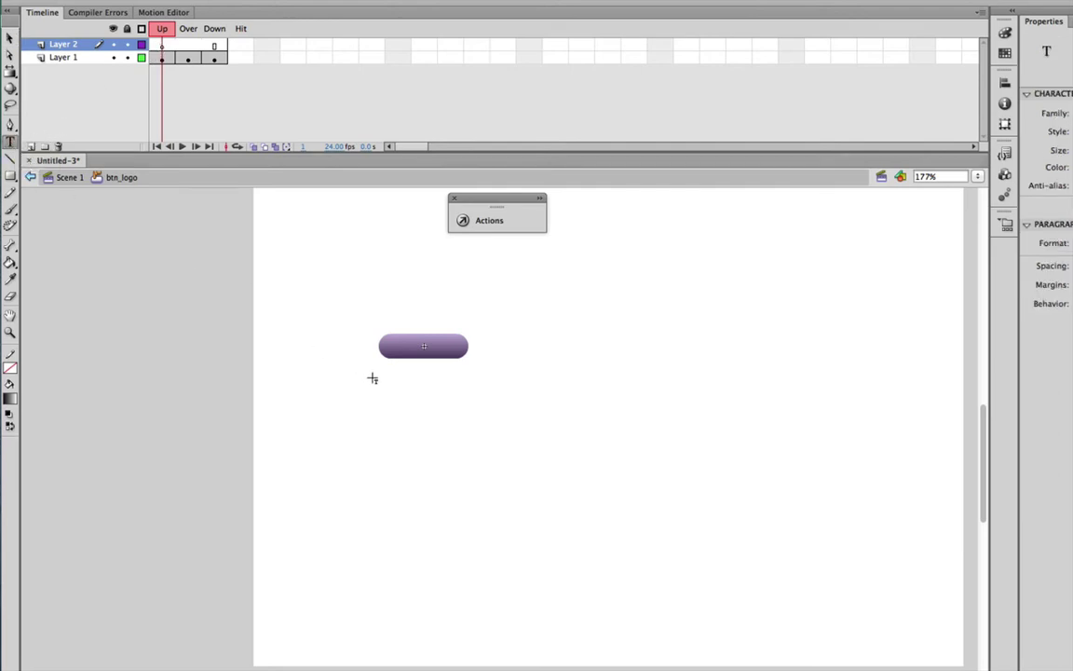
pyautogui.click(394, 343)
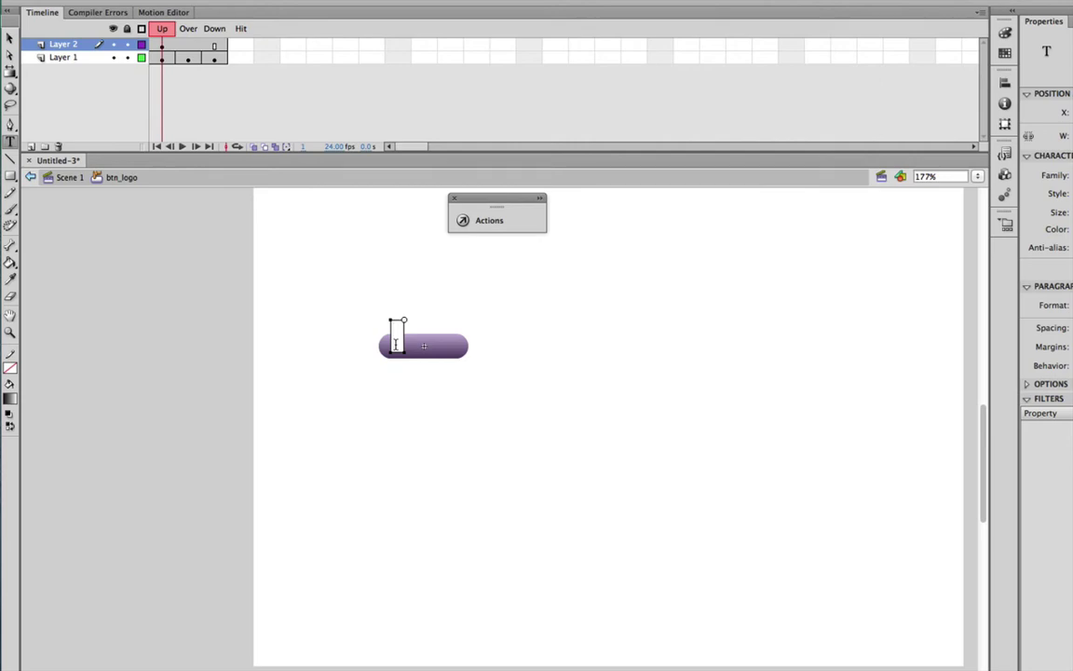
pyautogui.write('logo')
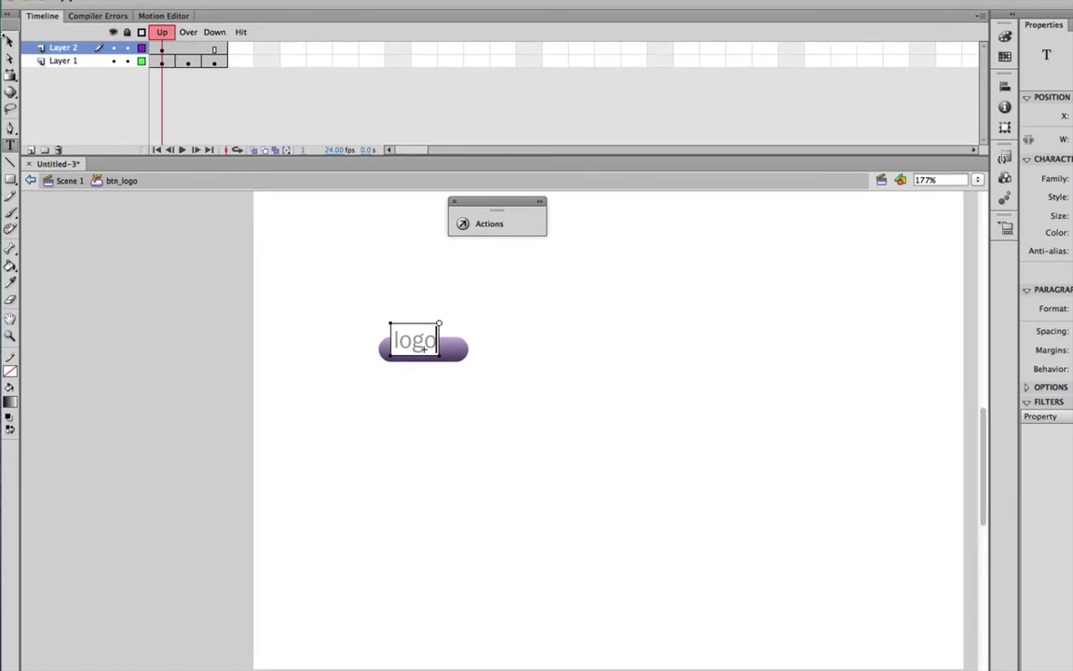
pyautogui.click(9, 42)
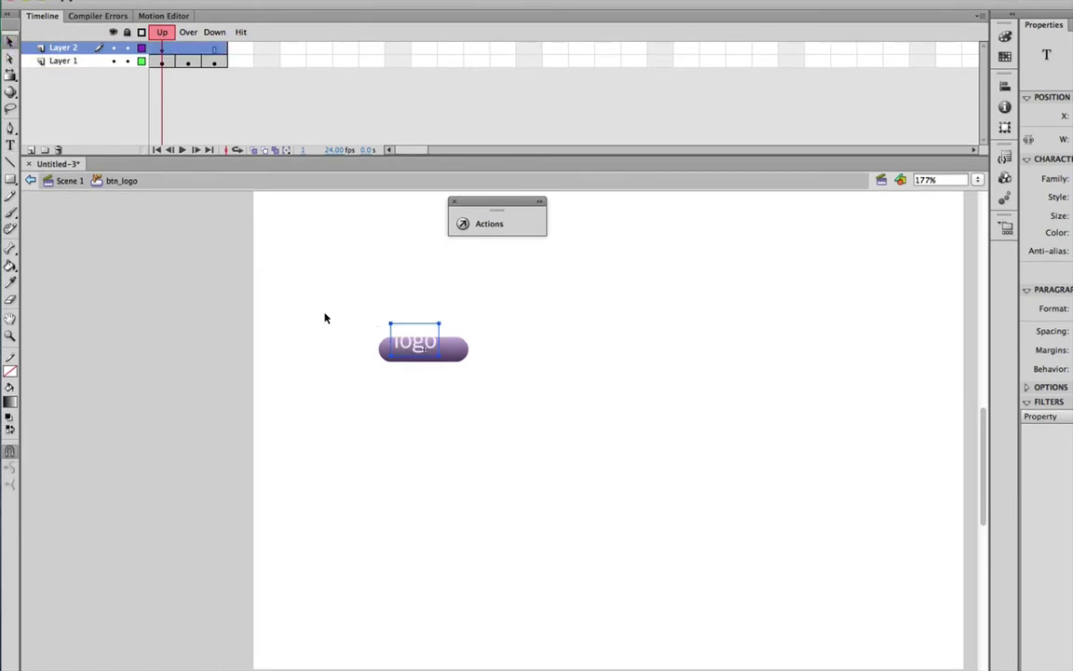
pyautogui.doubleClick(402, 337)
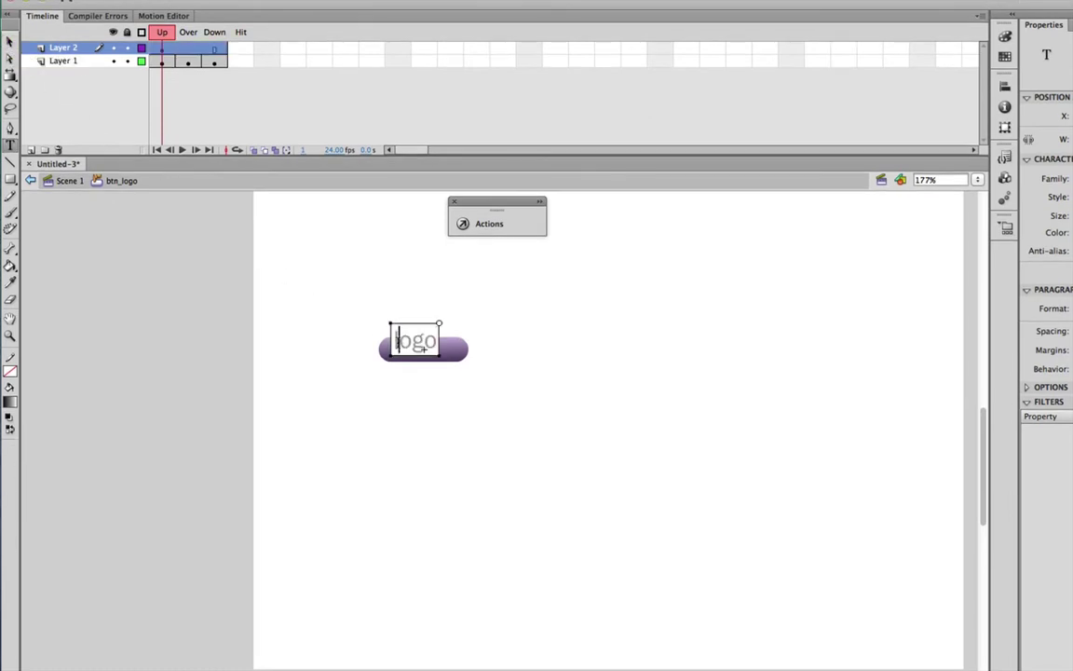
pyautogui.write('L')
pyautogui.press('Delete')
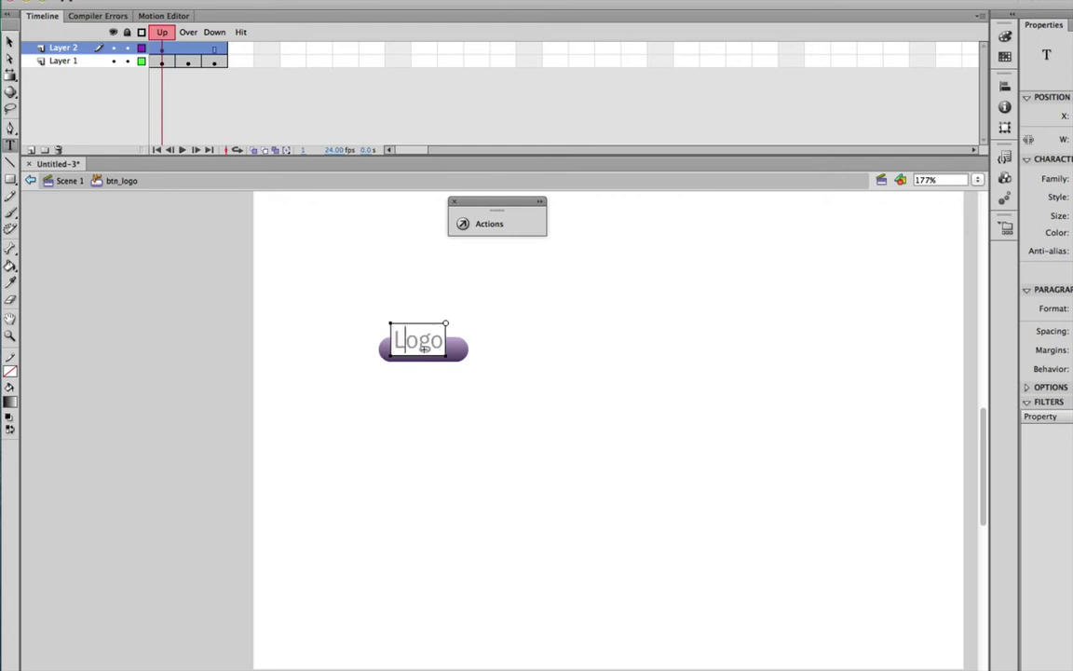
pyautogui.click(10, 43)
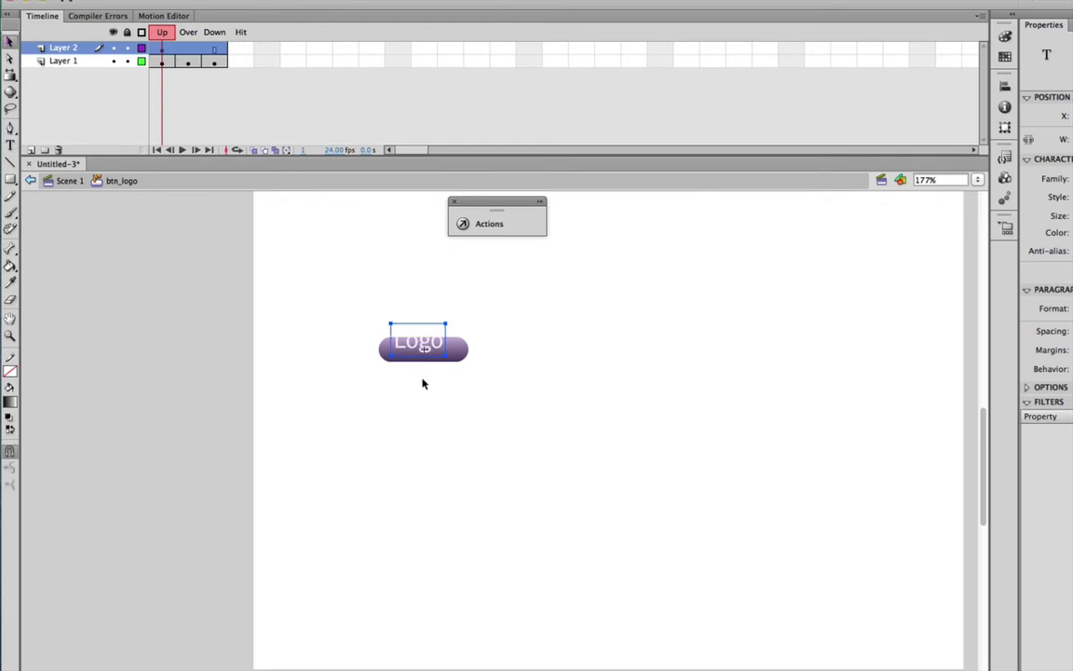
# Nudge the "Logo" text until it sits centered on the button shape
pyautogui.press('Down')
pyautogui.press('Down')
pyautogui.press('Down')
pyautogui.press('Down')
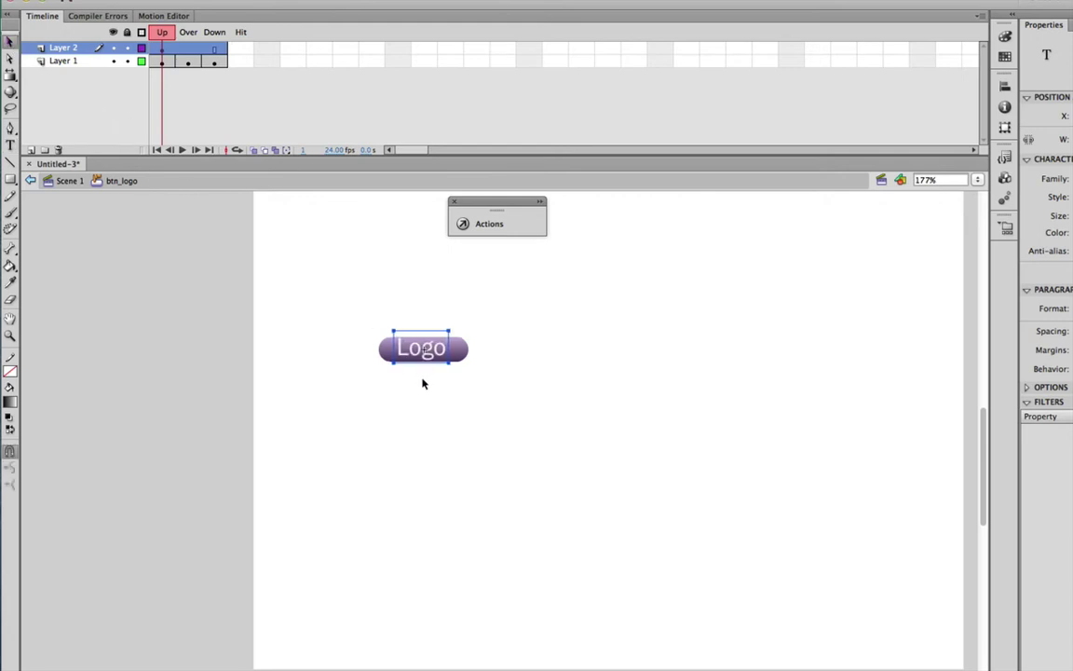
pyautogui.press('Down')
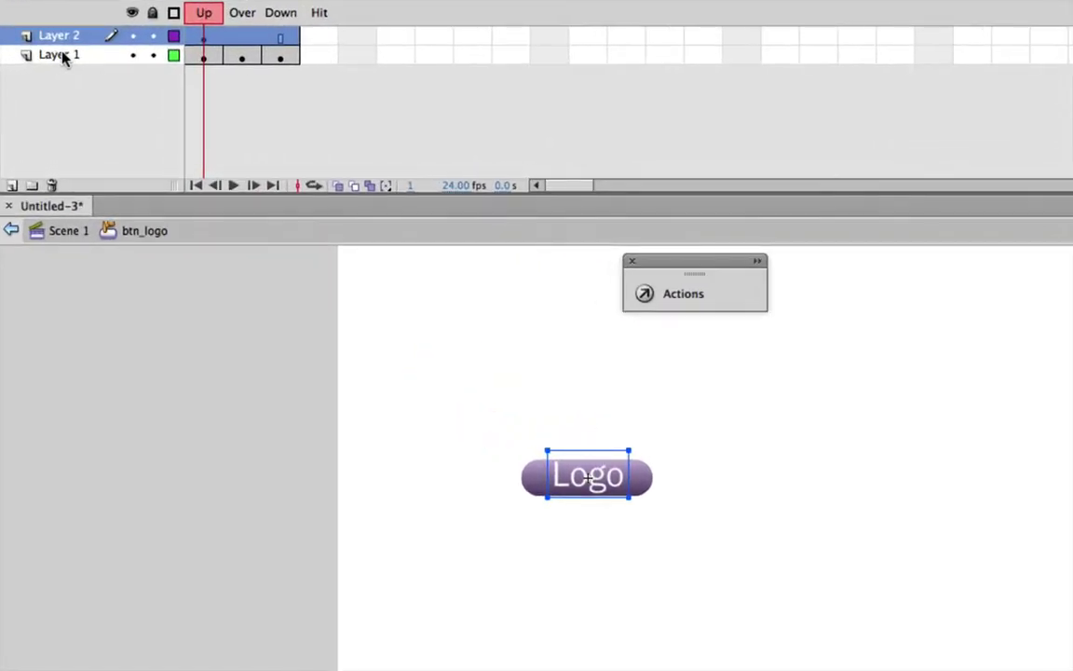
# Rename the button symbol's graphic layer "boton" and its text layer "txt"
pyautogui.doubleClick(62, 56)
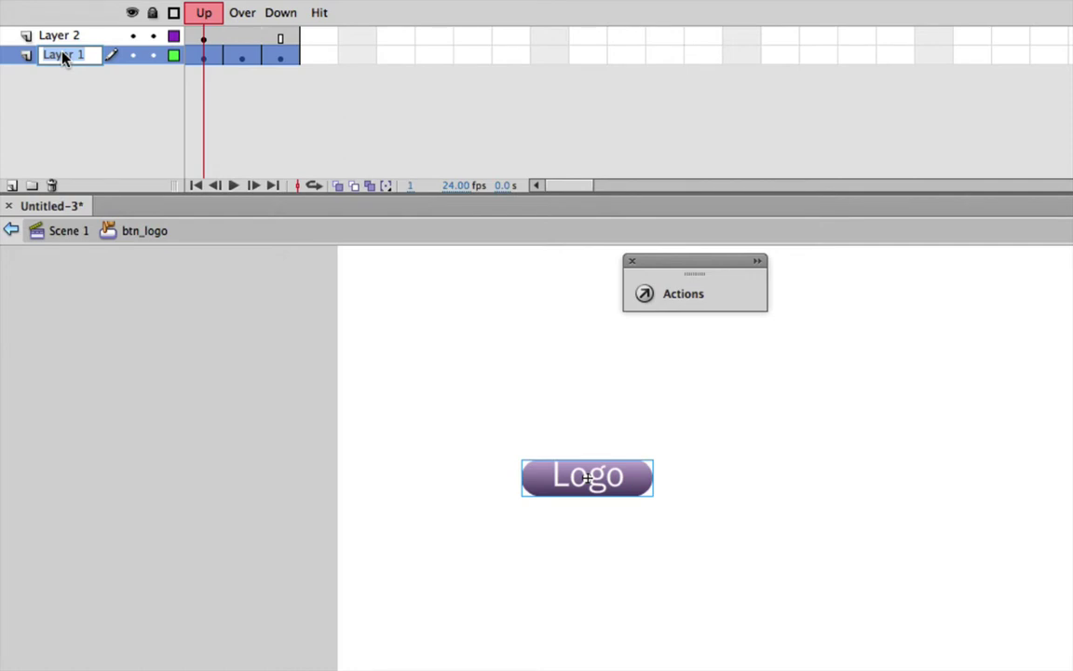
pyautogui.write('botn')
pyautogui.press('BackSpace')
pyautogui.write('on')
pyautogui.click(49, 38)
pyautogui.doubleClick(48, 37)
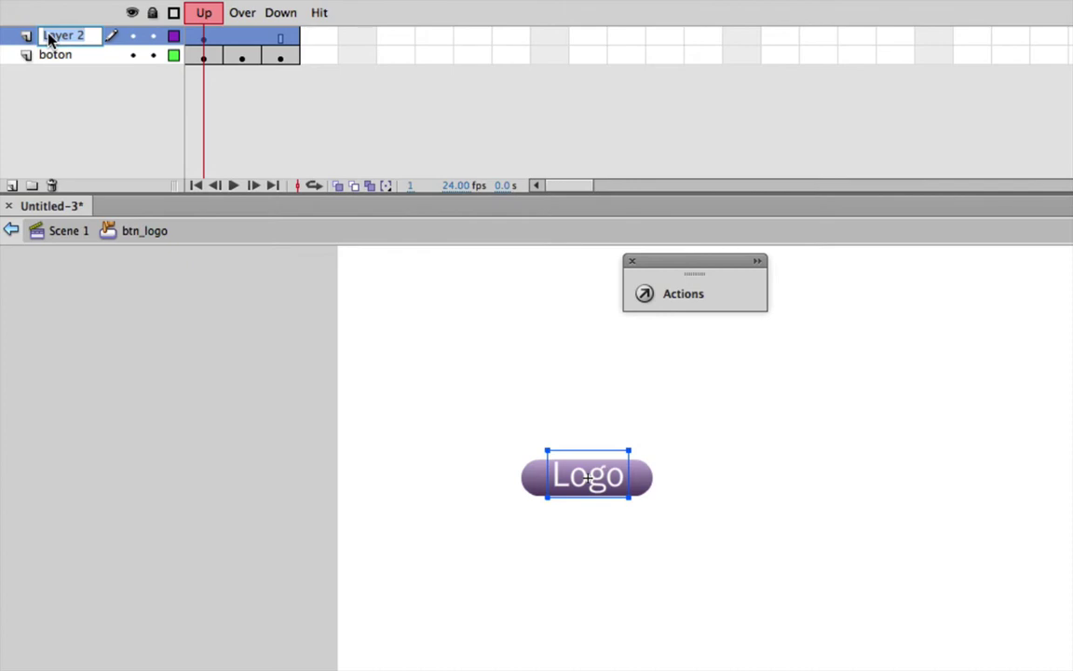
pyautogui.write('txt')
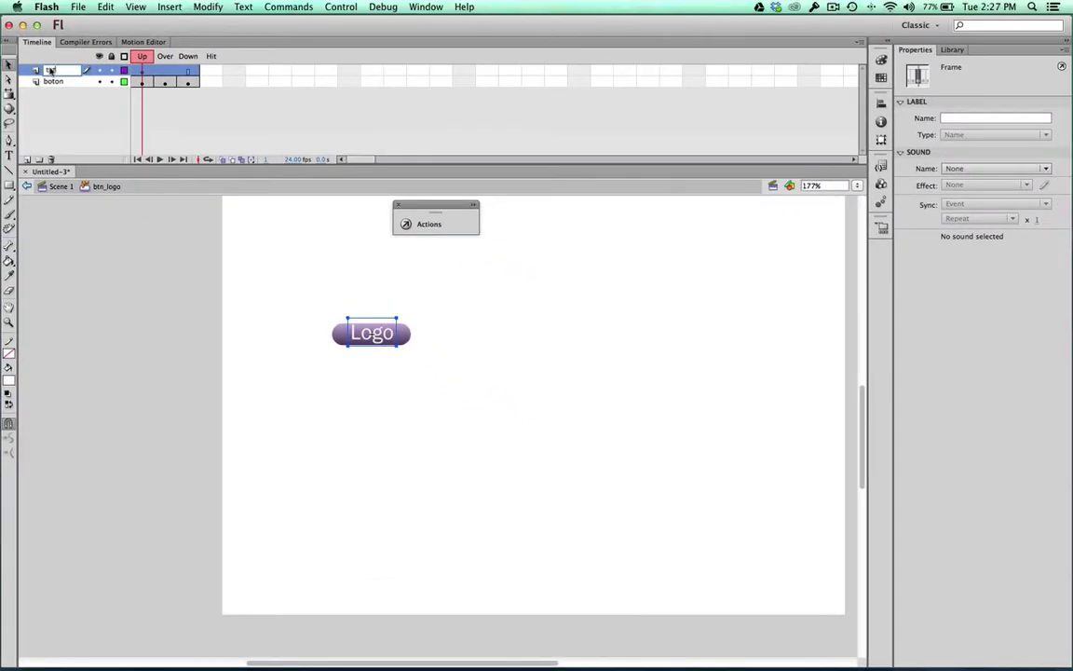
pyautogui.click(254, 296)
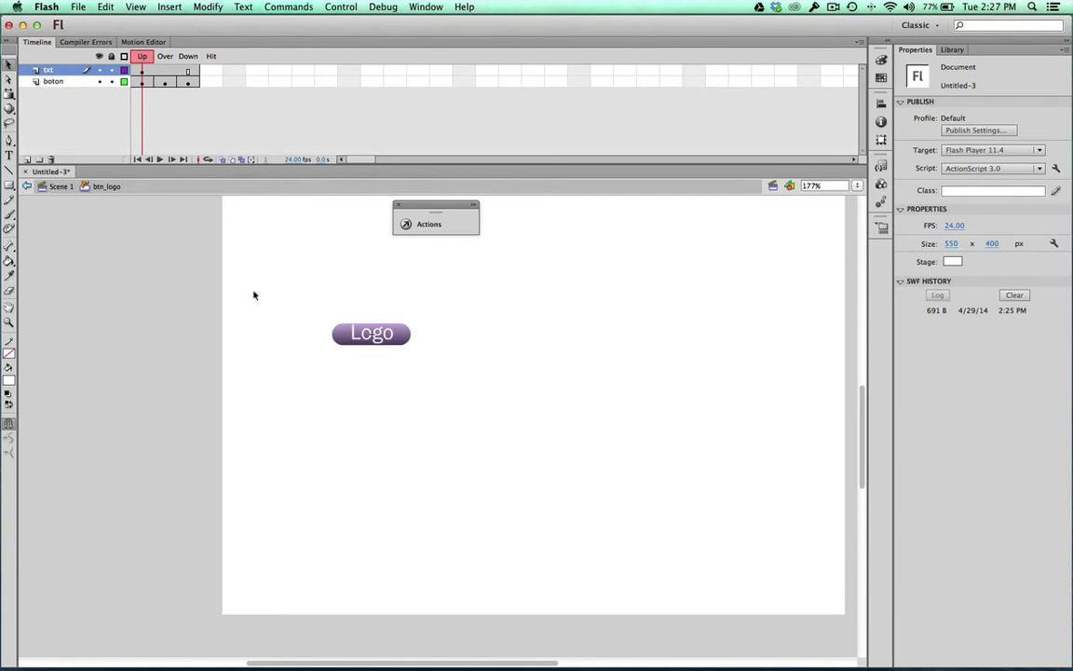
# Return to Scene 1 and move the Logo button to the stage's lower-left area, at about X 73, Y 354
pyautogui.click(67, 193)
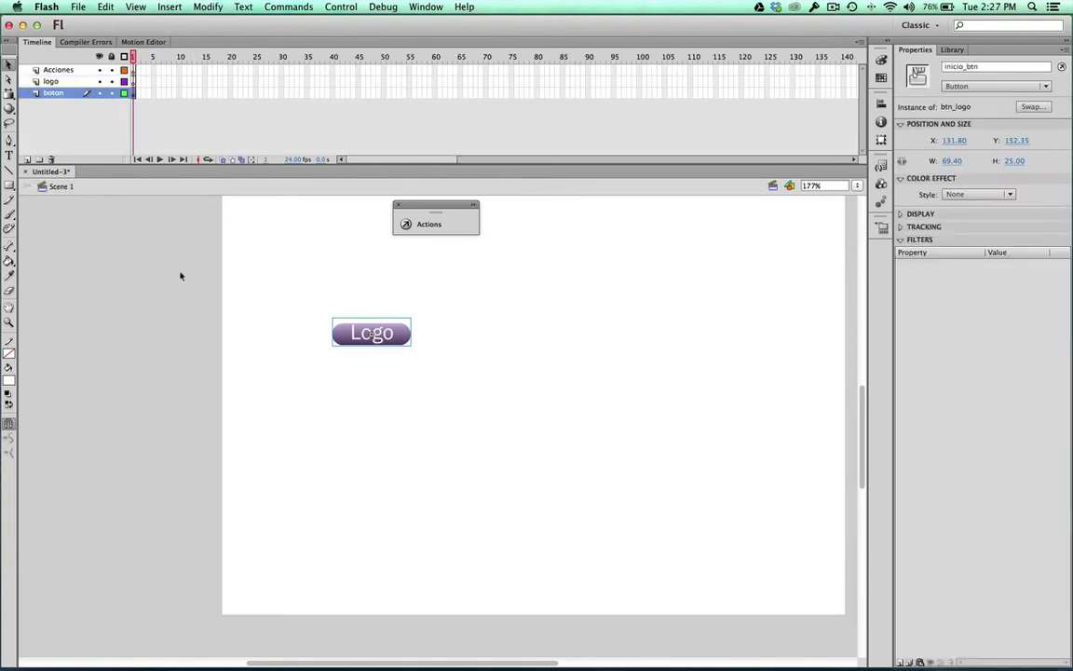
pyautogui.rightClick(316, 271)
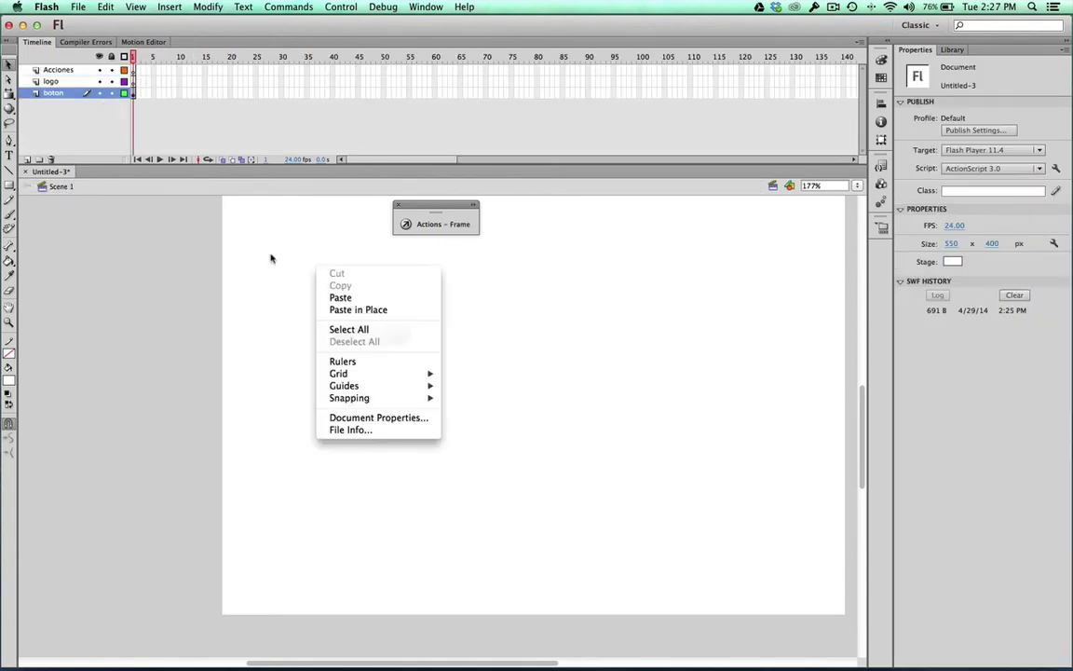
pyautogui.click(271, 254)
pyautogui.moveTo(355, 338); pyautogui.dragTo(284, 564)
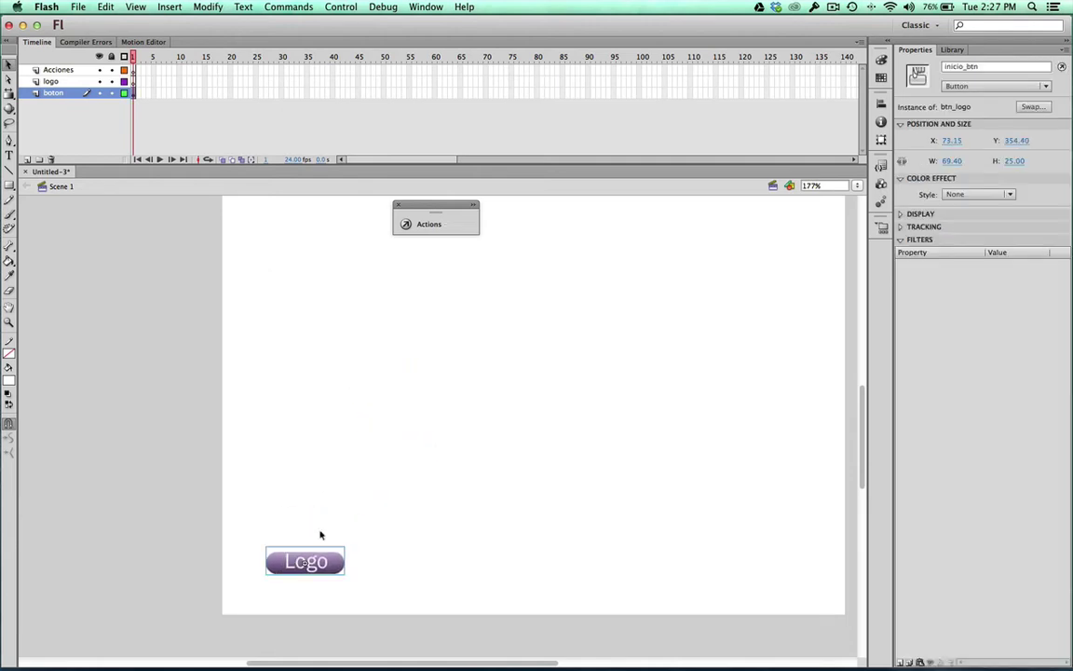
pyautogui.click(318, 534)
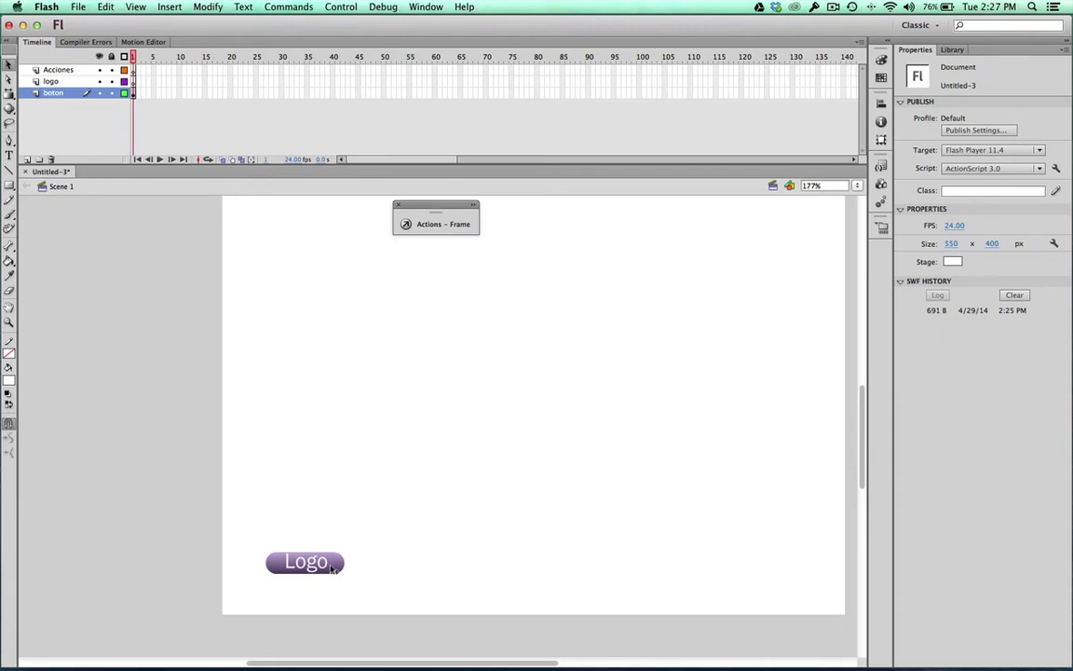
# Open the Logo button symbol to view its layers and states, and return to Scene 1
pyautogui.click(332, 569)
pyautogui.click(370, 519)
pyautogui.doubleClick(319, 563)
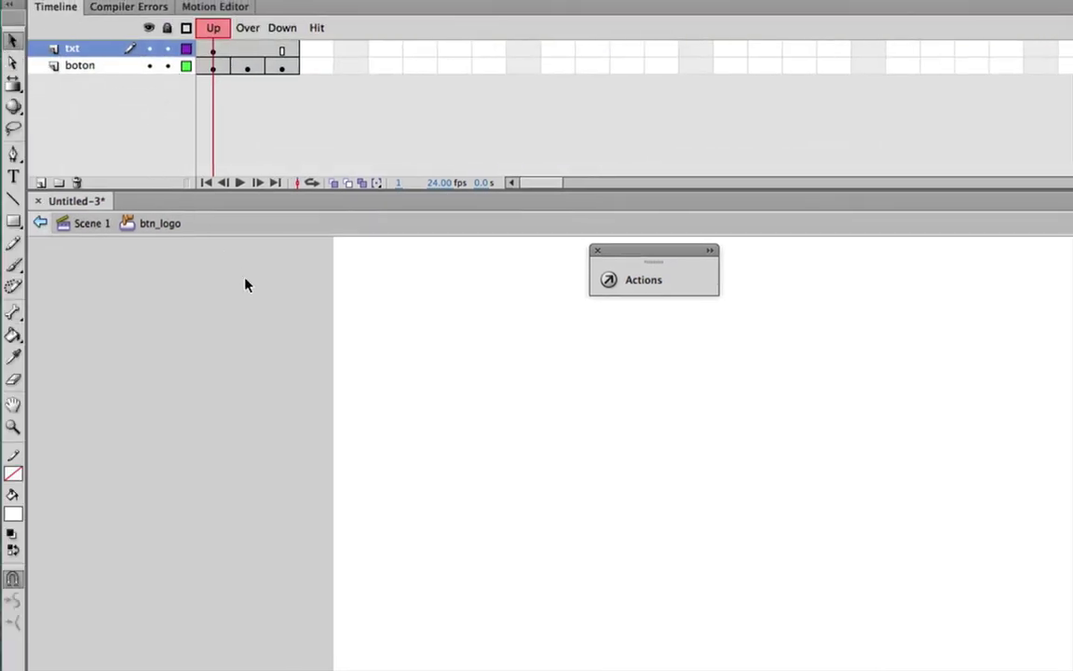
pyautogui.click(86, 232)
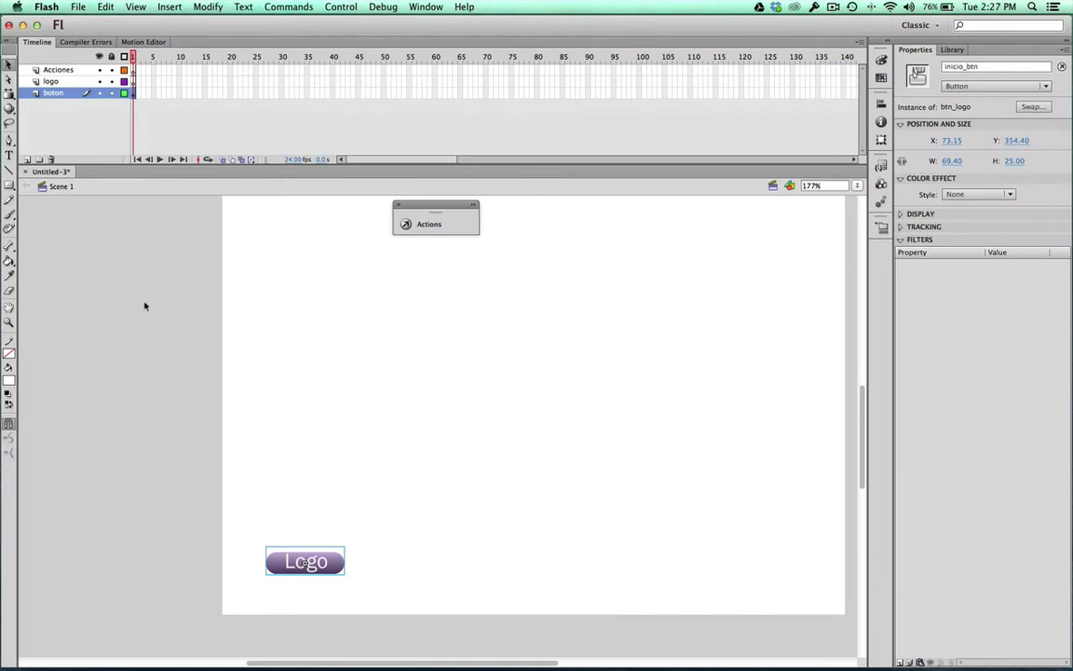
# Import batman-m-logoa.jpg to the stage on frame 1 of the logo layer and place it just outside the stage's left edge
pyautogui.click(134, 82)
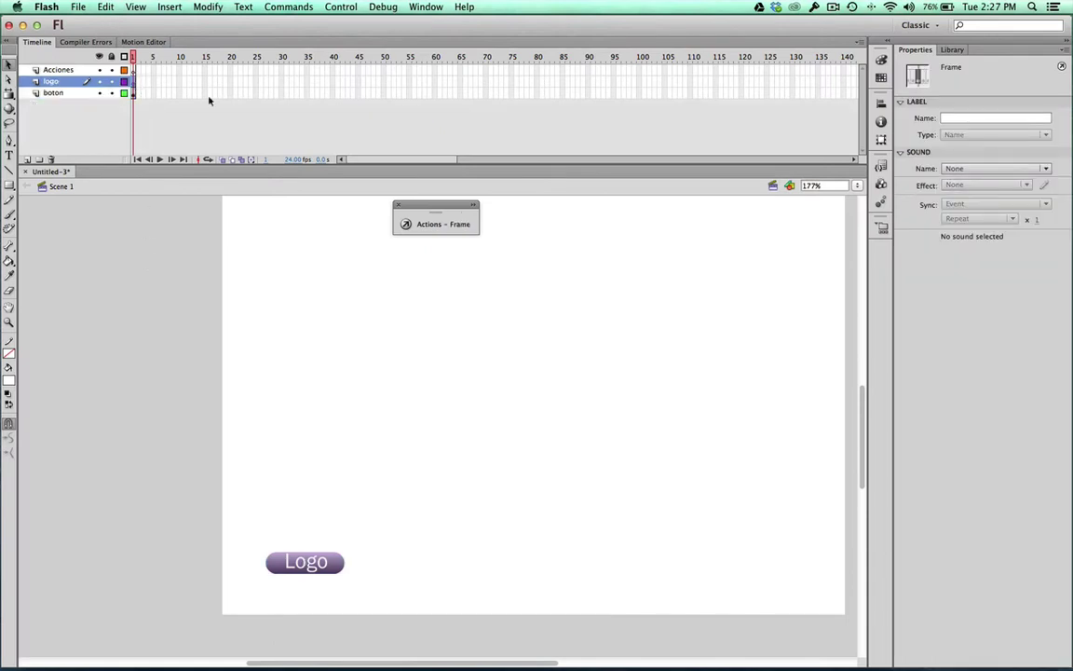
pyautogui.click(78, 8)
pyautogui.moveTo(110, 183)
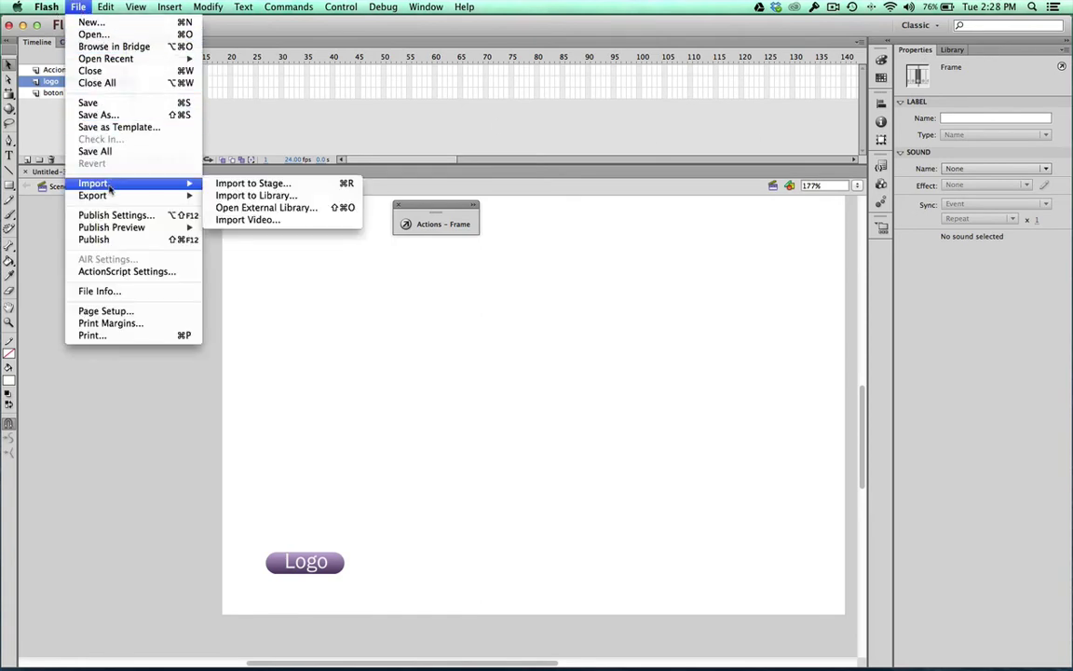
pyautogui.click(261, 183)
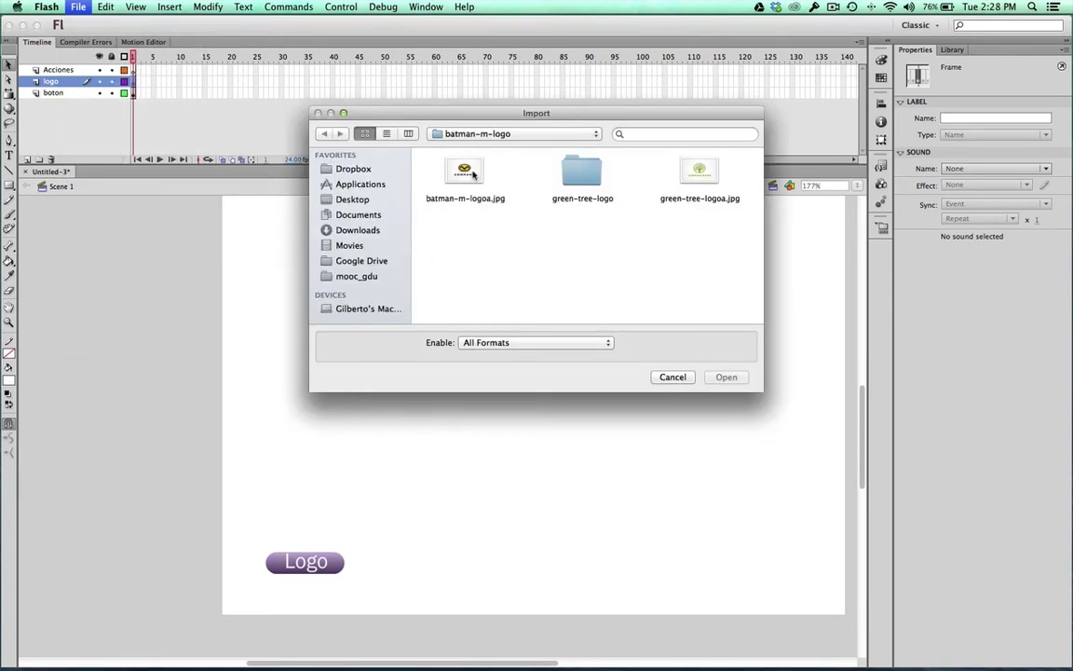
pyautogui.click(473, 174)
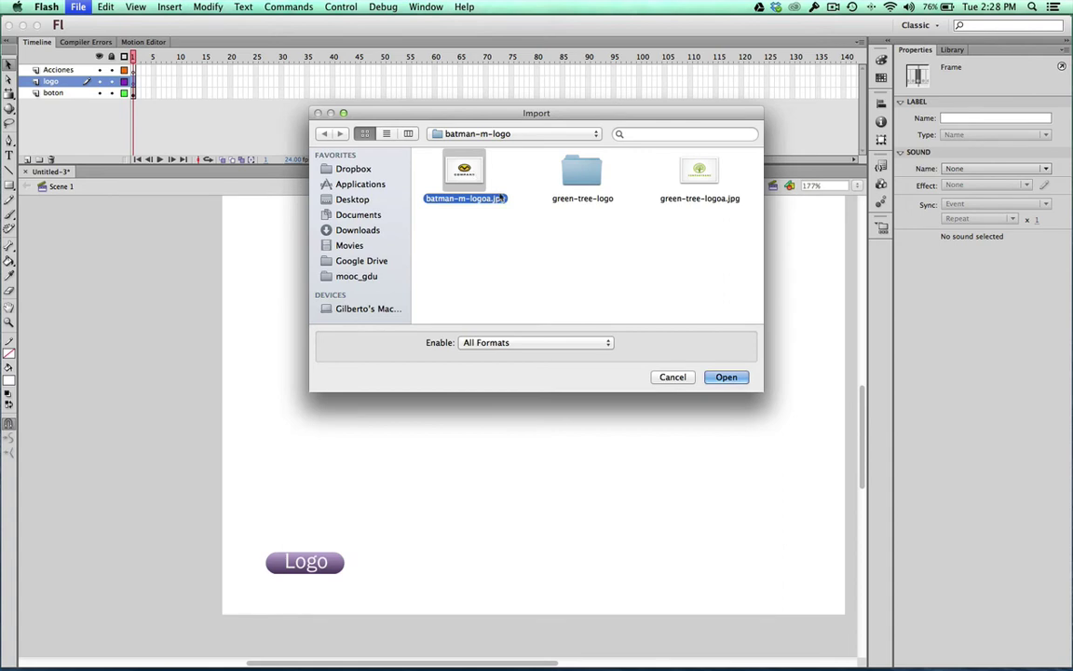
pyautogui.click(736, 378)
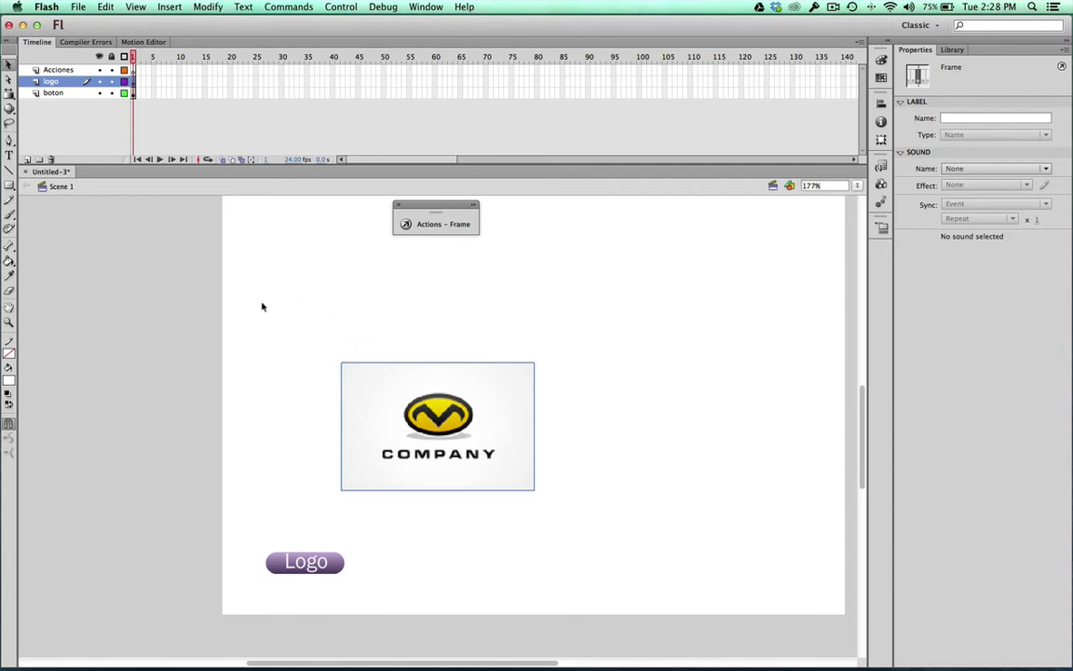
pyautogui.moveTo(500, 450); pyautogui.dragTo(176, 392)
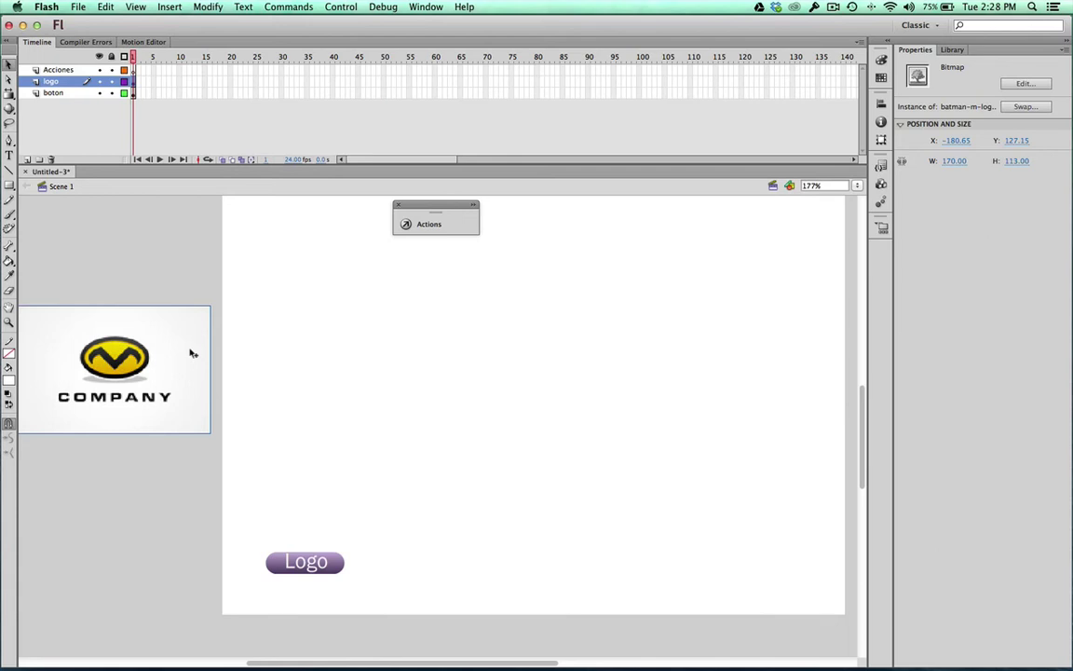
# Convert the imported logo image to a Graphic symbol named gr_logo
pyautogui.click(213, 8)
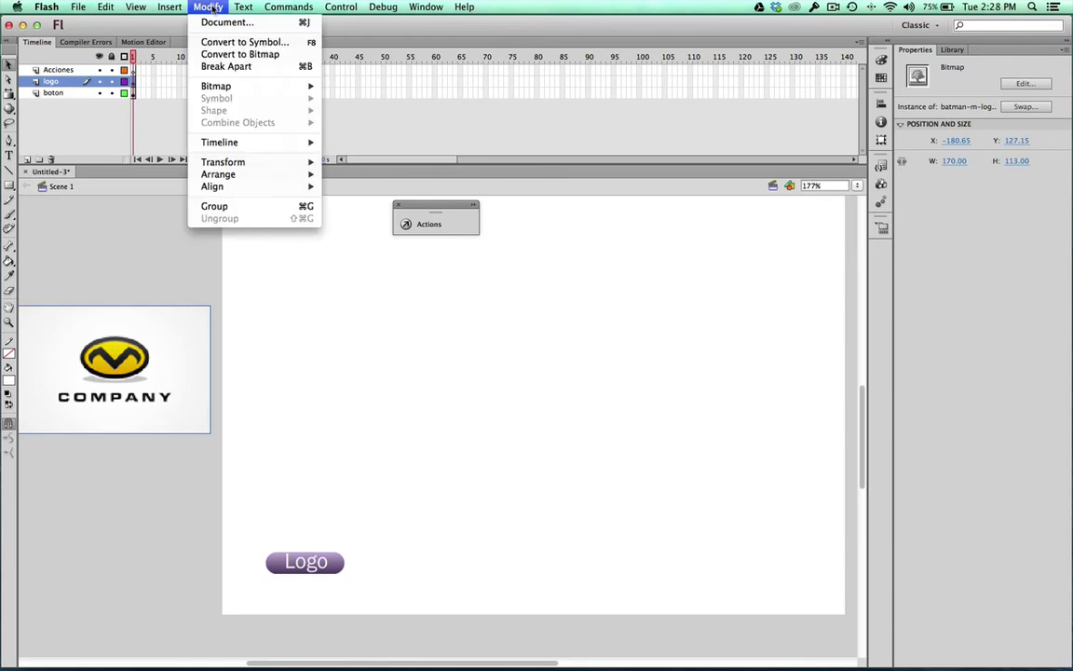
pyautogui.click(236, 42)
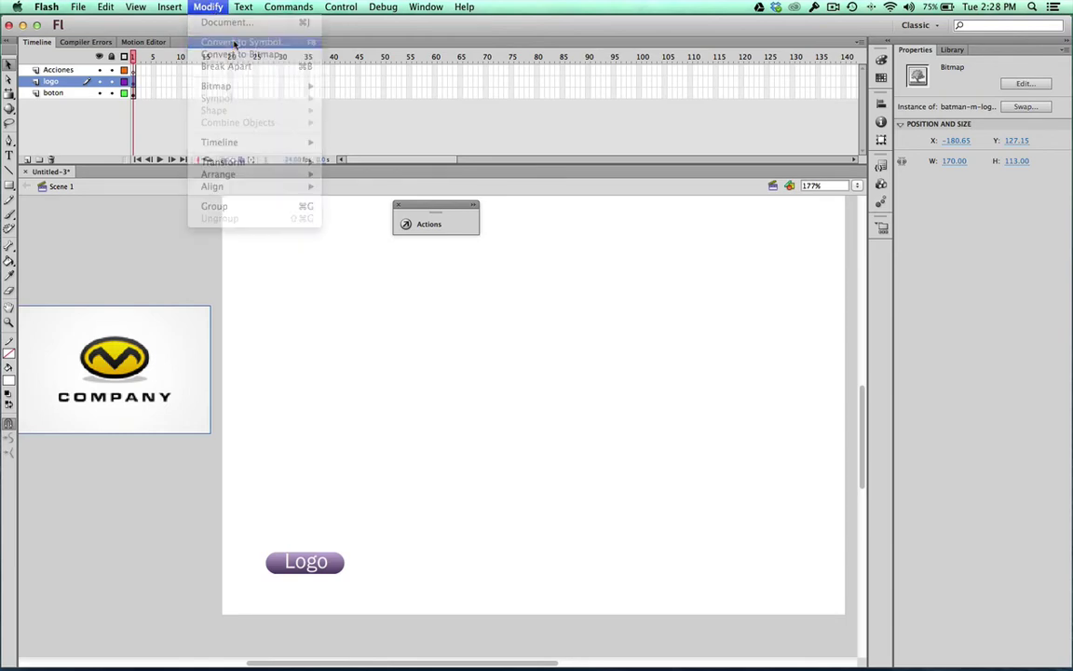
pyautogui.click(433, 267)
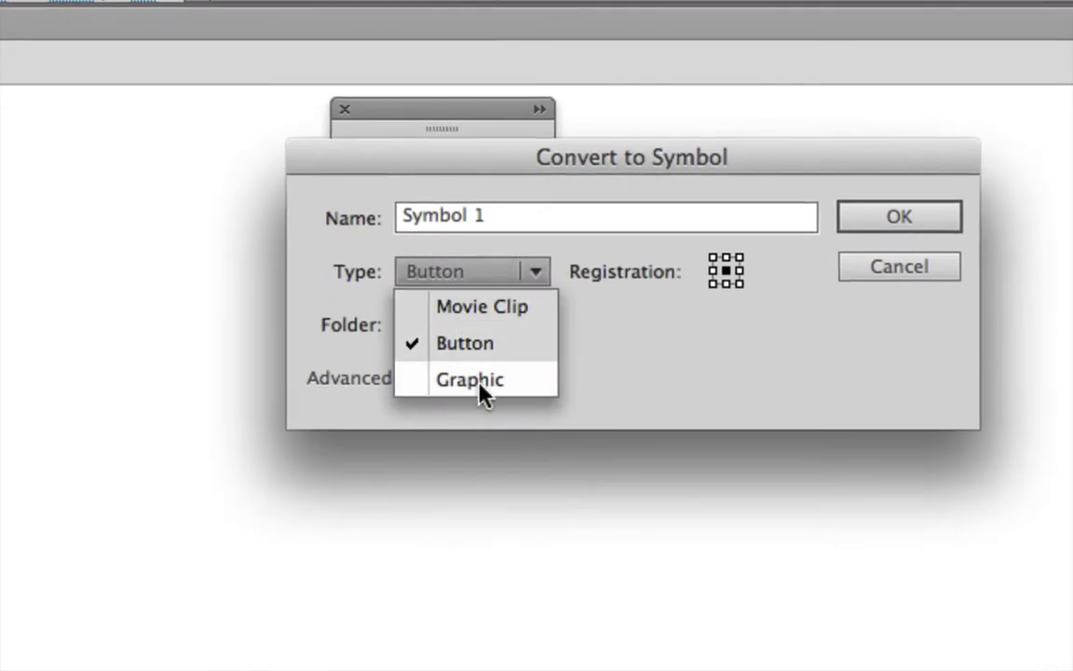
pyautogui.click(480, 384)
pyautogui.moveTo(489, 223); pyautogui.dragTo(338, 217)
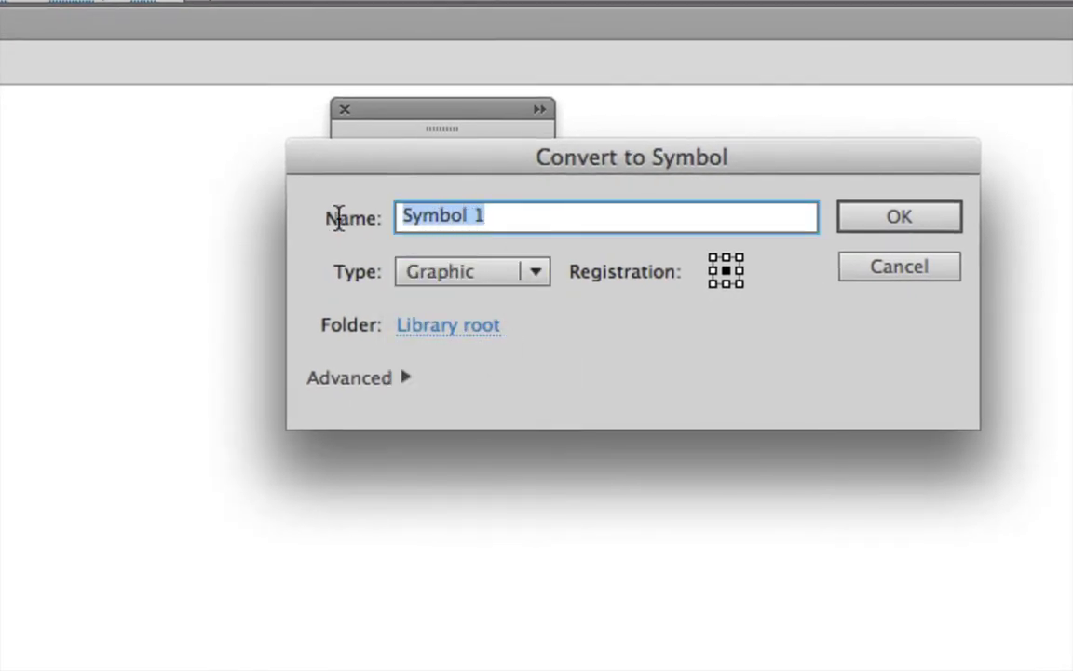
pyautogui.write('gr_')
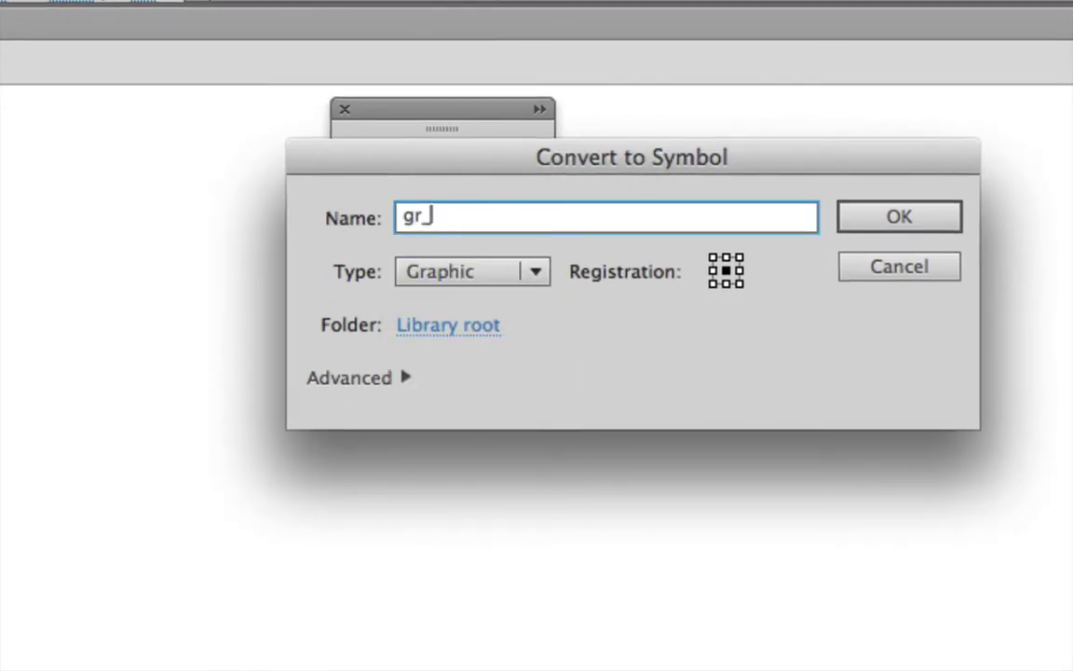
pyautogui.write('logo')
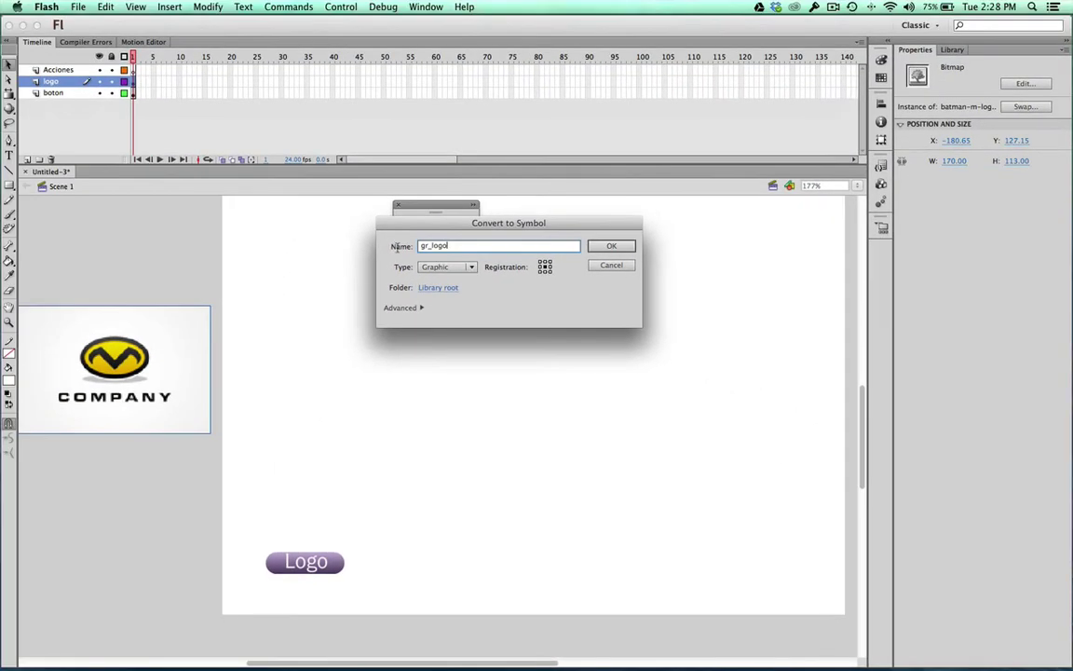
pyautogui.click(615, 251)
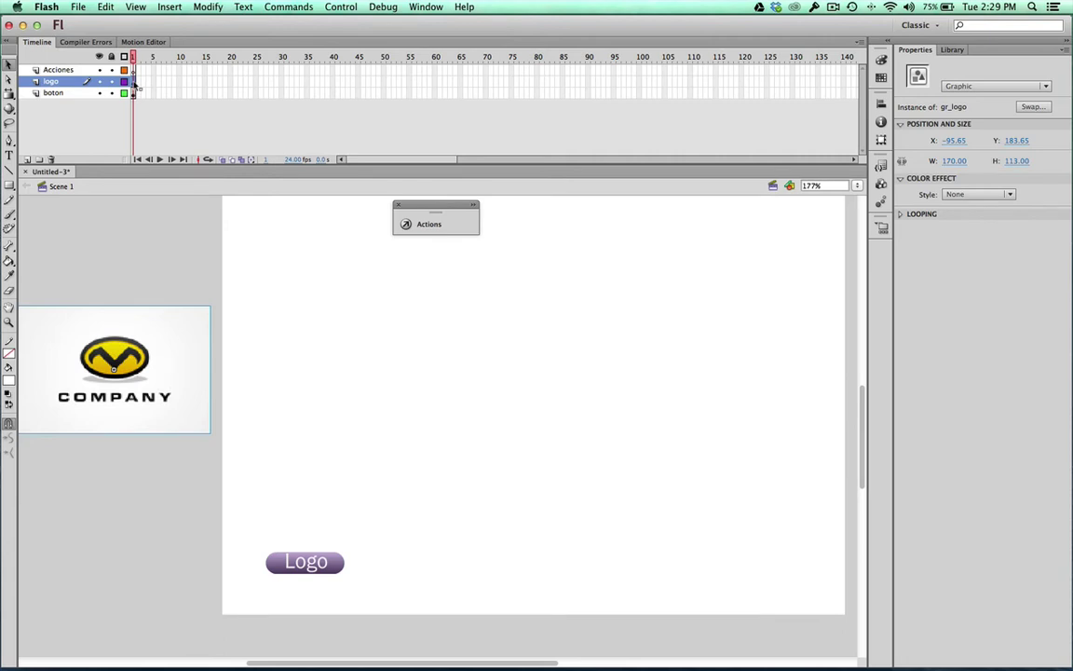
# Create a motion tween on the logo layer and extend its span to frame 50
pyautogui.rightClick(134, 84)
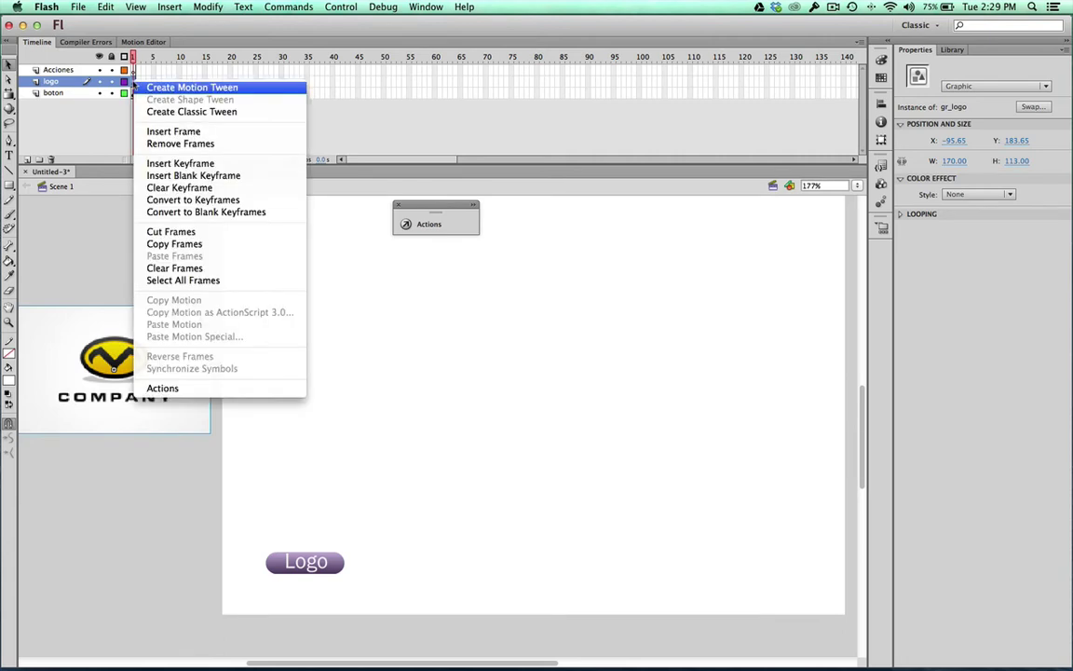
pyautogui.click(224, 90)
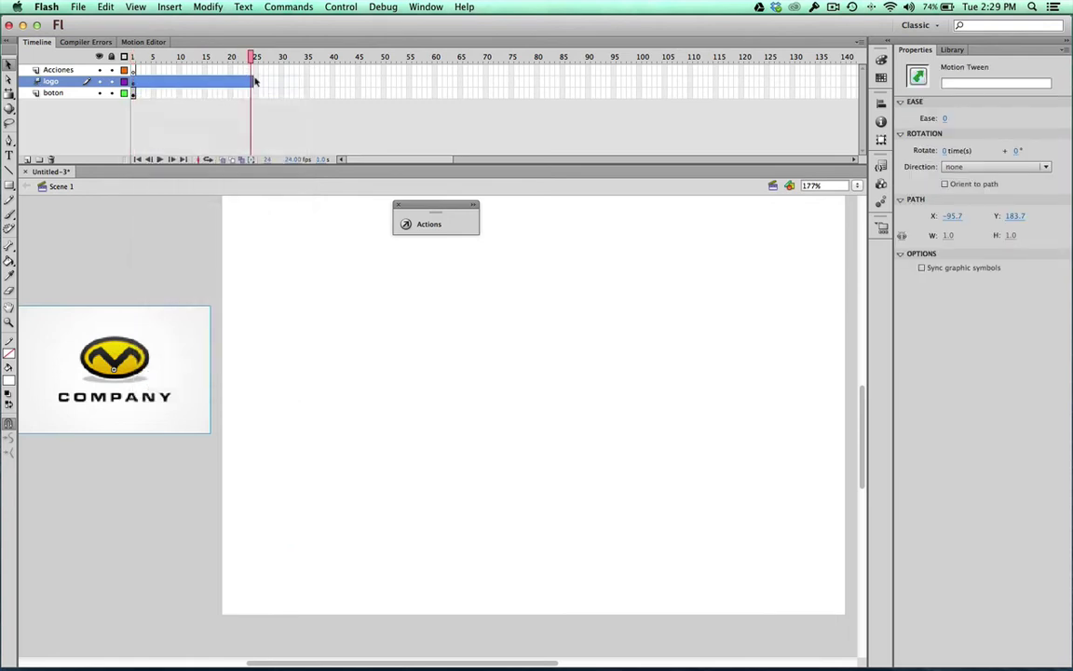
pyautogui.click(394, 323)
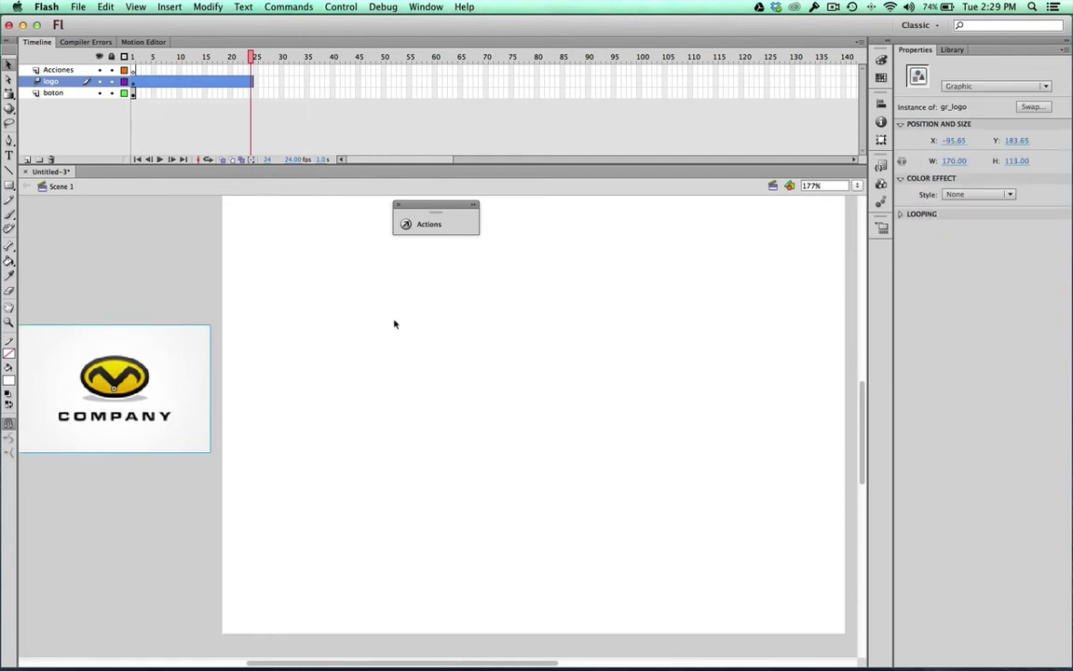
pyautogui.scroll(-3, 395, 323)
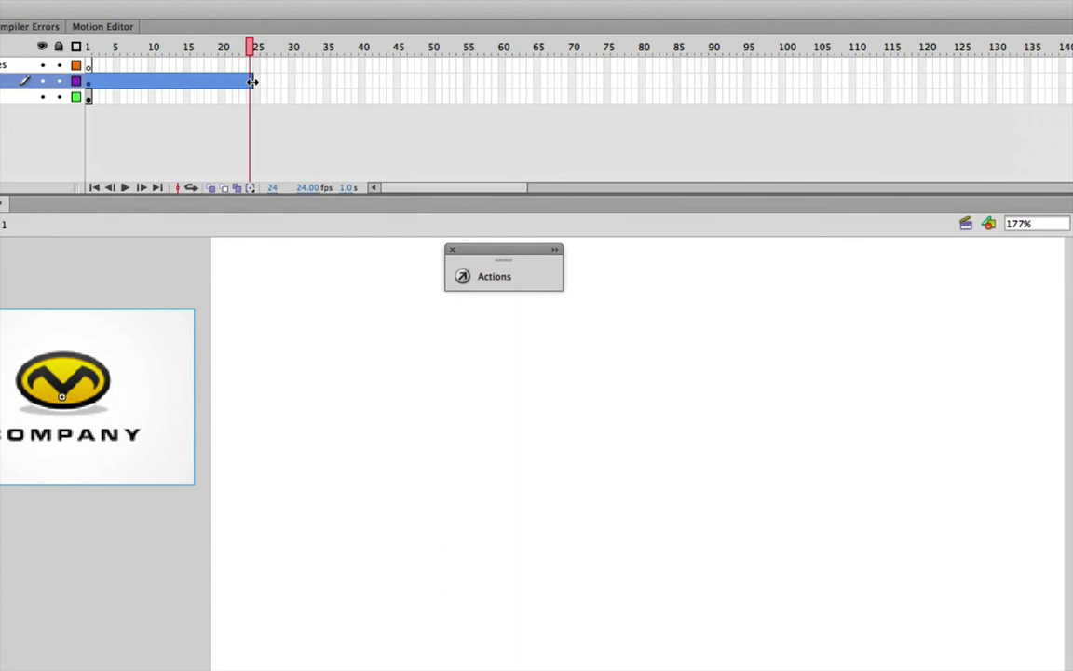
pyautogui.moveTo(252, 82); pyautogui.dragTo(432, 81)
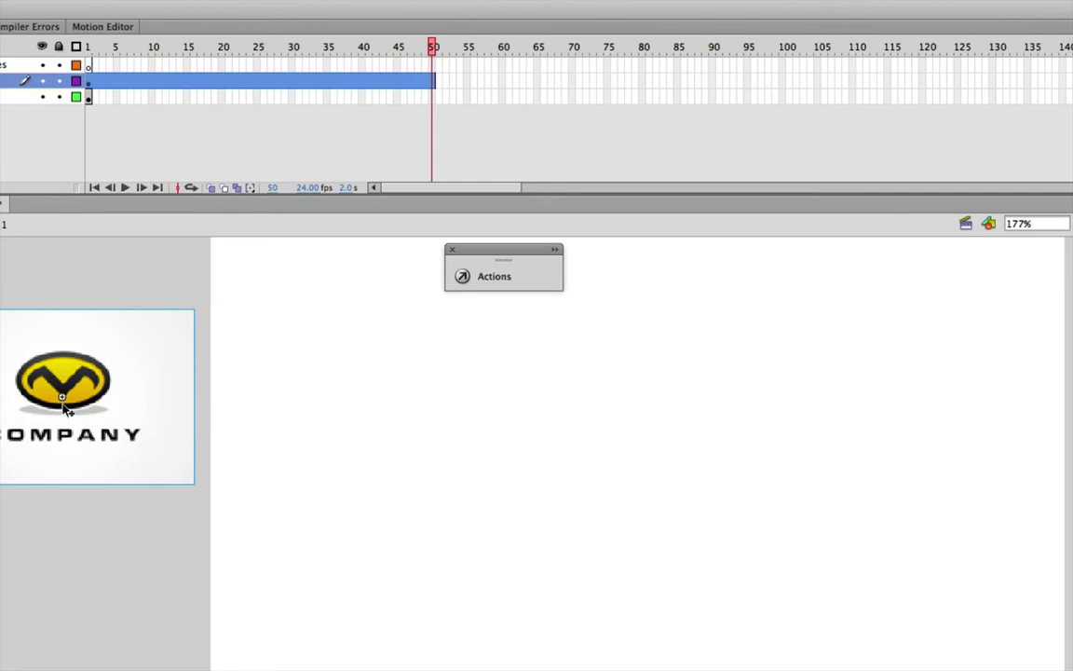
# At frame 50, move the logo horizontally to near the middle of the stage, at about X 284, and set the view to 100%
pyautogui.moveTo(88, 396); pyautogui.dragTo(782, 352)
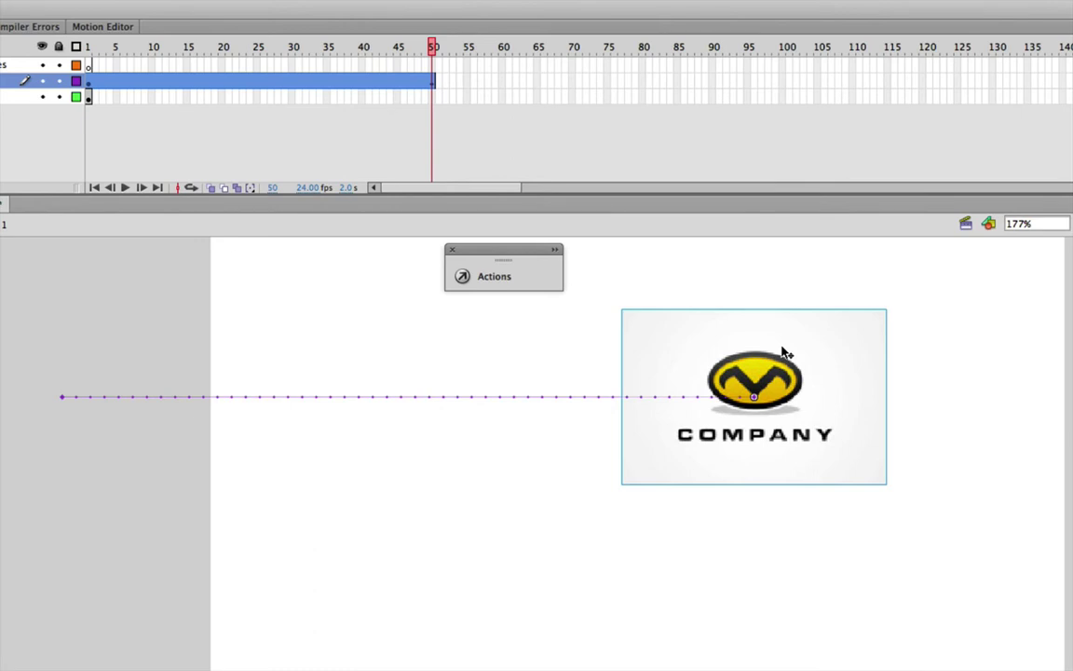
pyautogui.press('super+1')
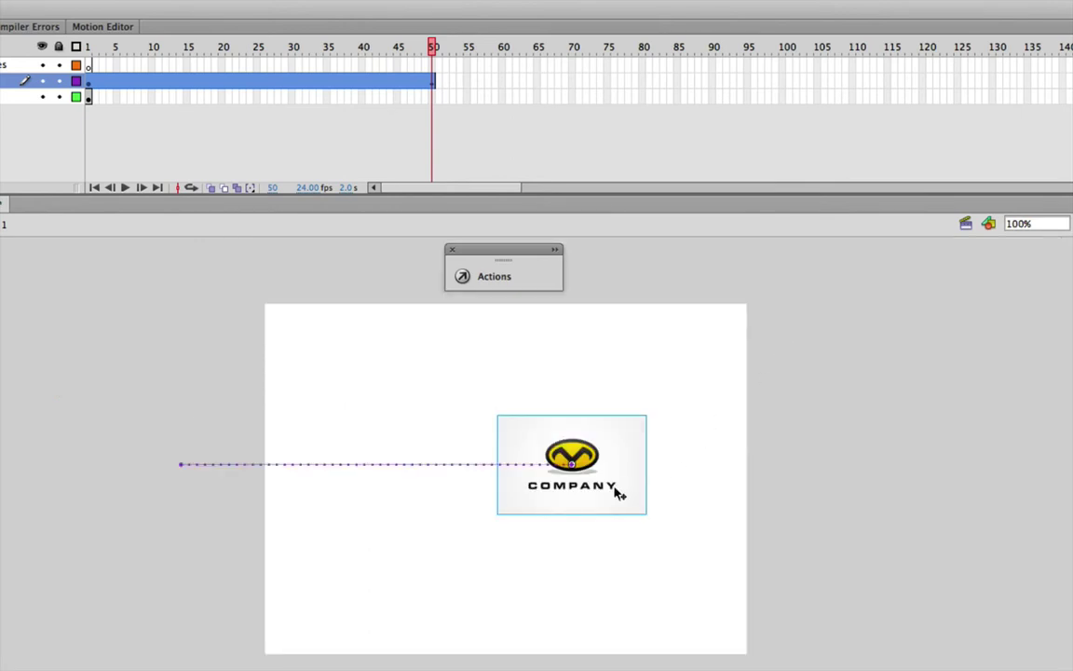
pyautogui.moveTo(617, 495); pyautogui.dragTo(562, 505)
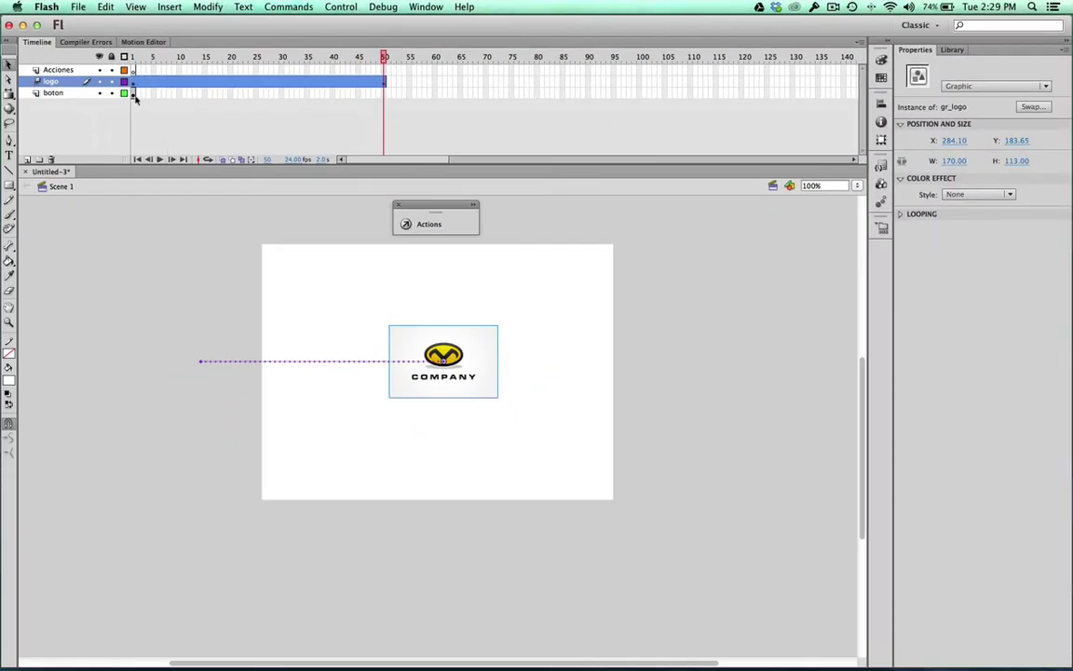
# Extend the boton layer with frames up to frame 50 so the button spans the whole logo animation
pyautogui.click(134, 93)
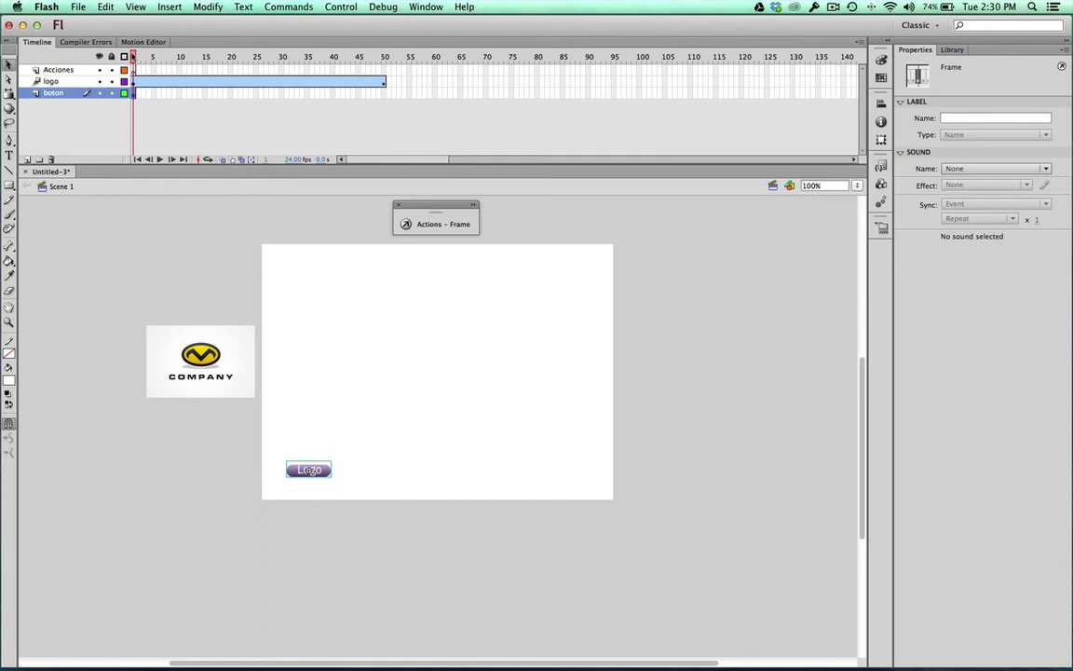
pyautogui.moveTo(133, 58); pyautogui.dragTo(55, 131)
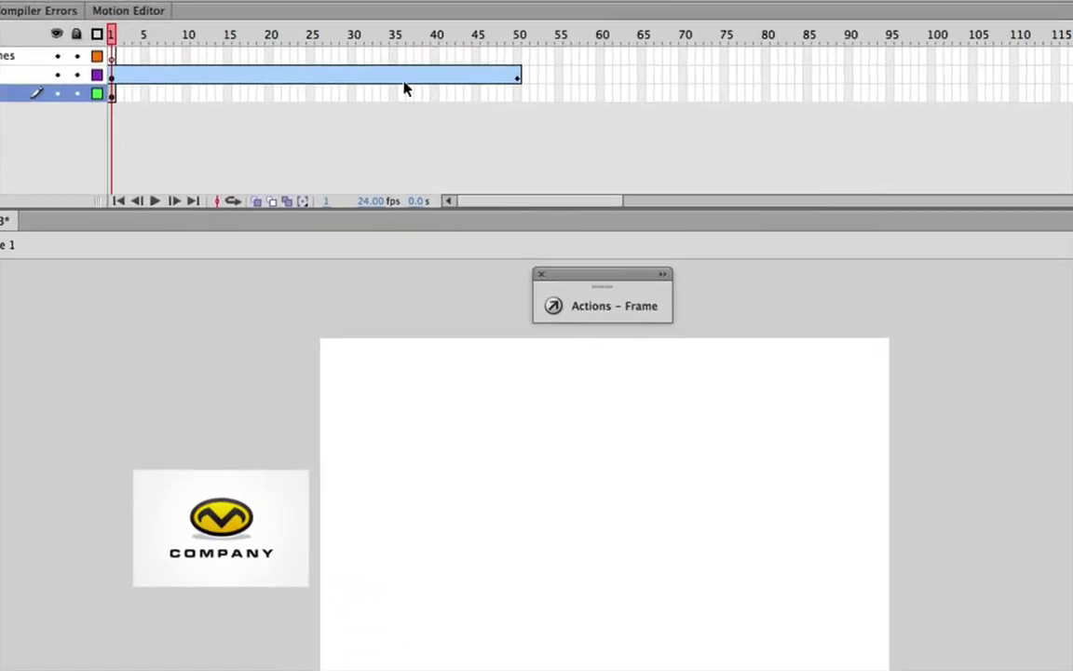
pyautogui.click(518, 94)
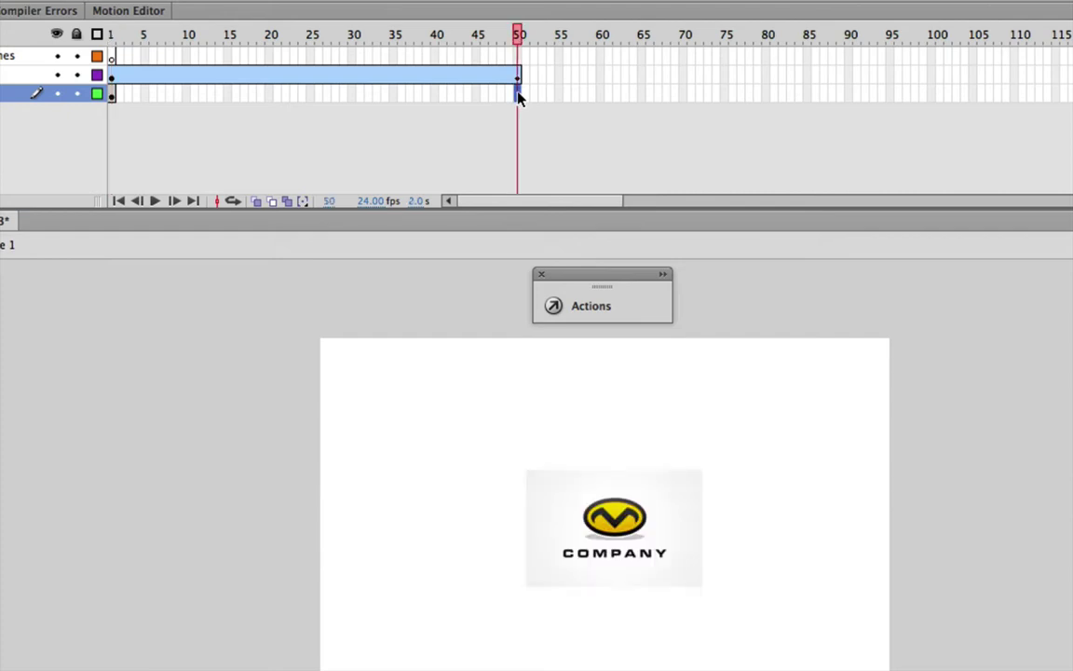
pyautogui.press('F5')
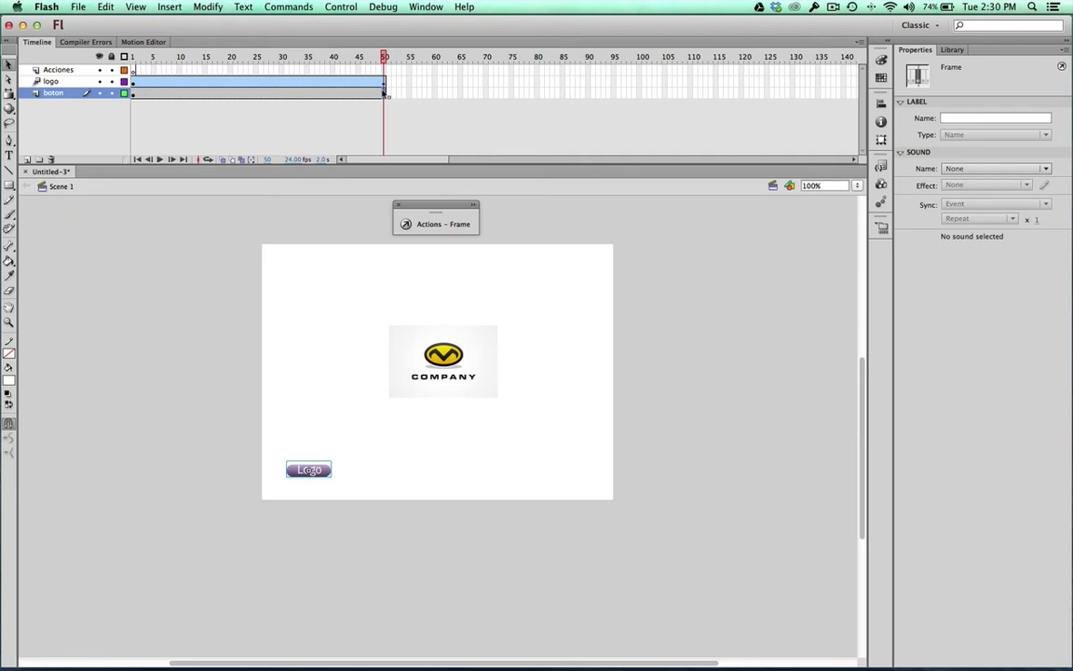
# Test the movie, close the preview, and scrub the timeline between frames 1 and 50 to review the logo animation
pyautogui.press('super+Return')
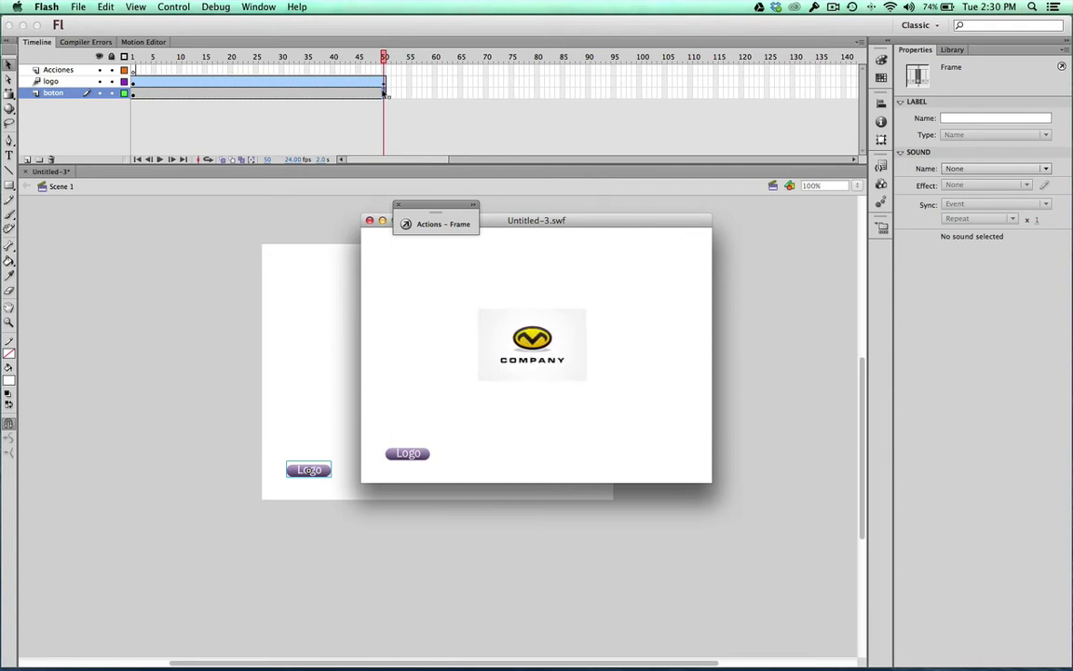
pyautogui.click(369, 220)
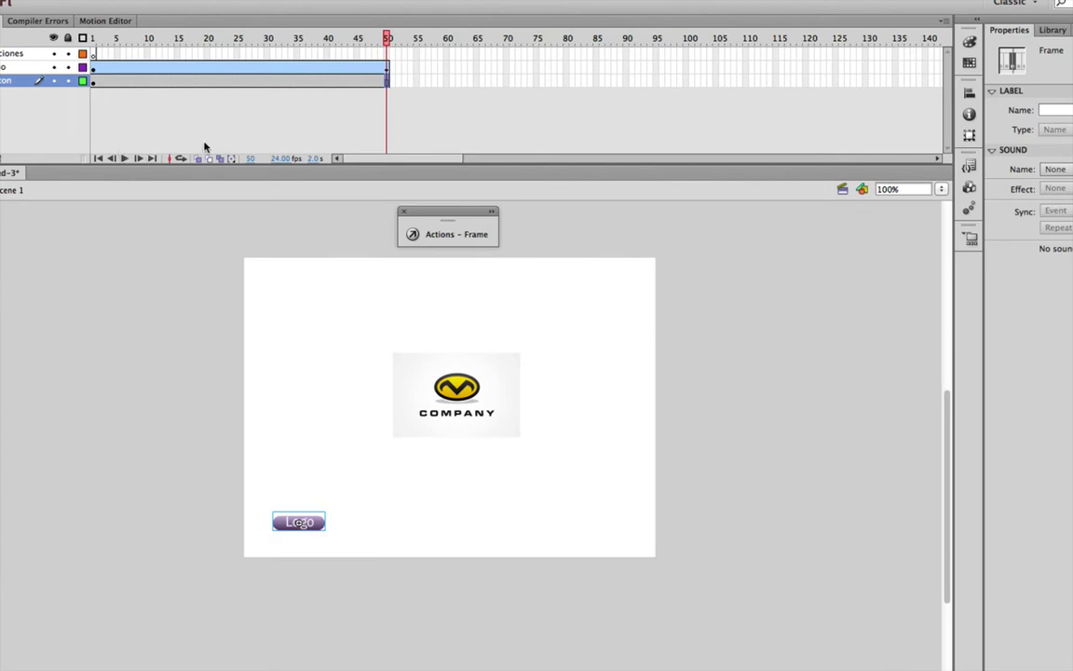
pyautogui.click(93, 38)
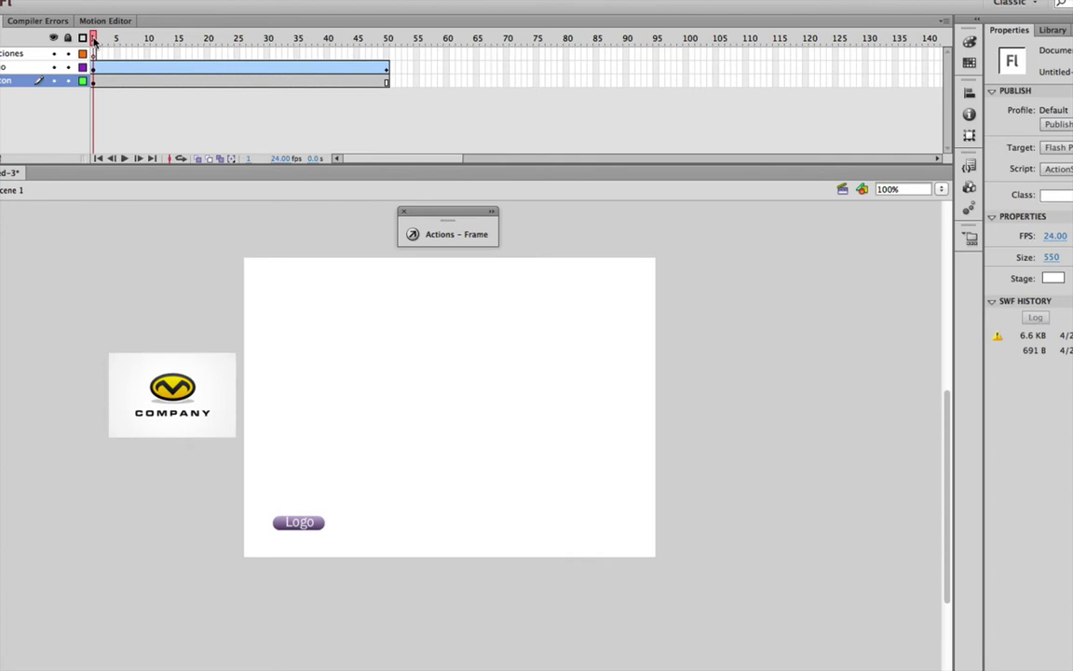
pyautogui.moveTo(93, 38); pyautogui.dragTo(149, 42)
pyautogui.moveTo(188, 39); pyautogui.dragTo(386, 36)
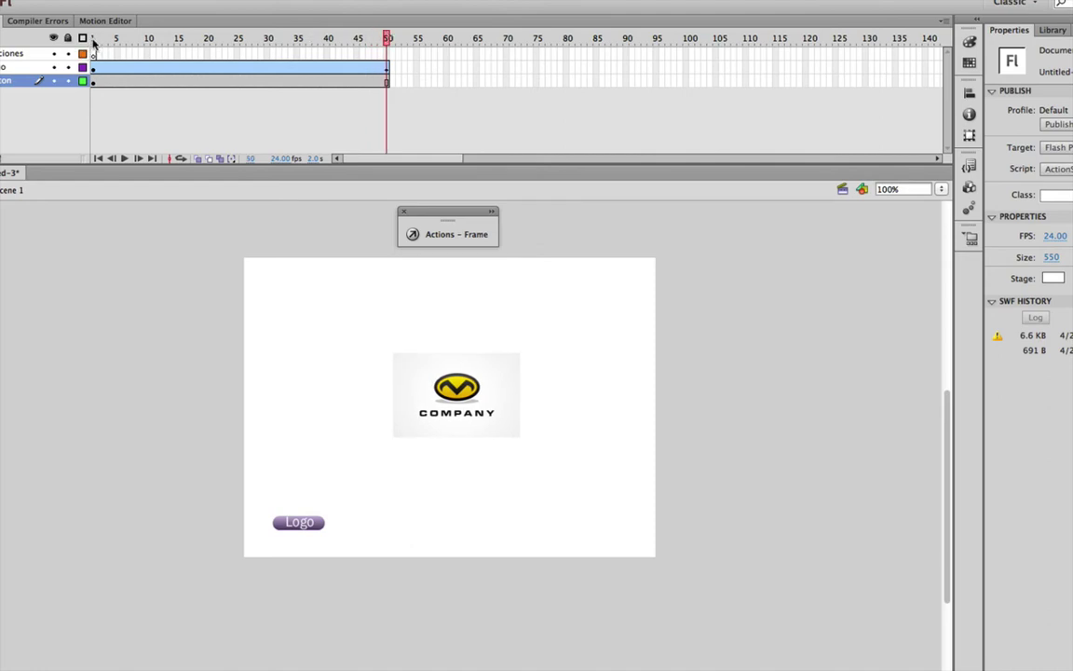
pyautogui.moveTo(94, 42); pyautogui.dragTo(389, 42)
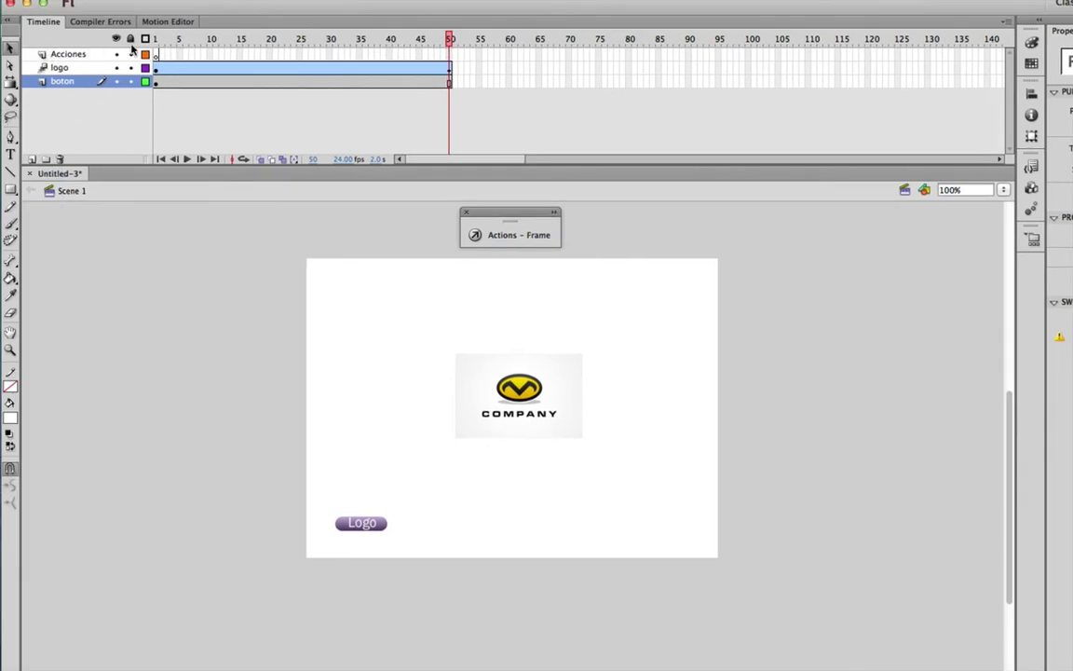
# Insert a blank keyframe at frame 50 of the Acciones layer and open its Actions editor, expanded and widened
pyautogui.click(450, 56)
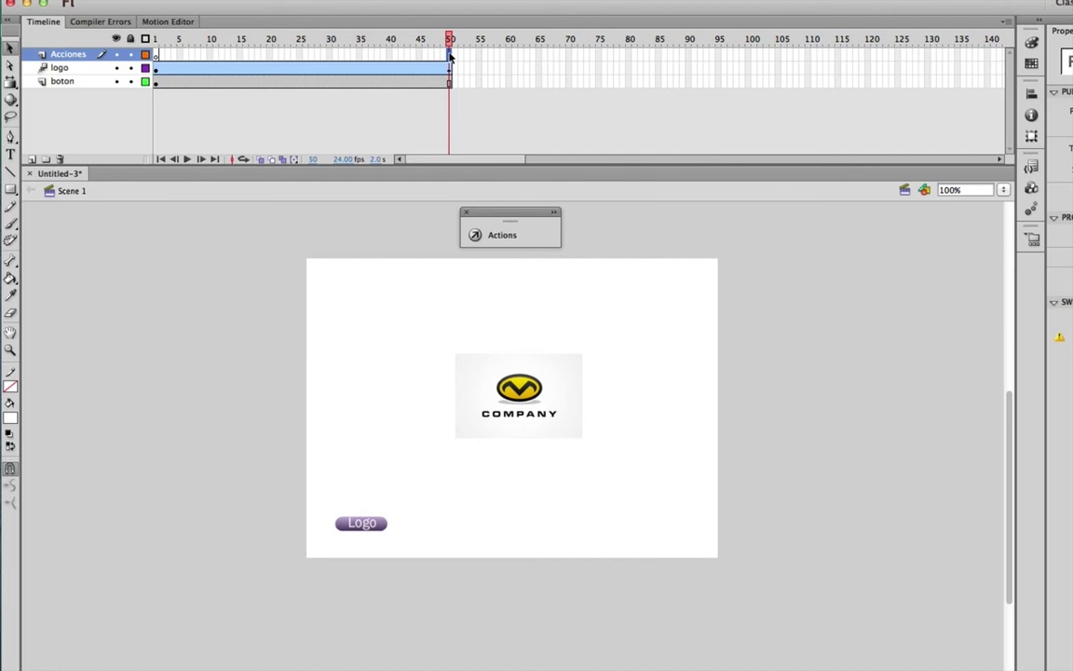
pyautogui.press('F7')
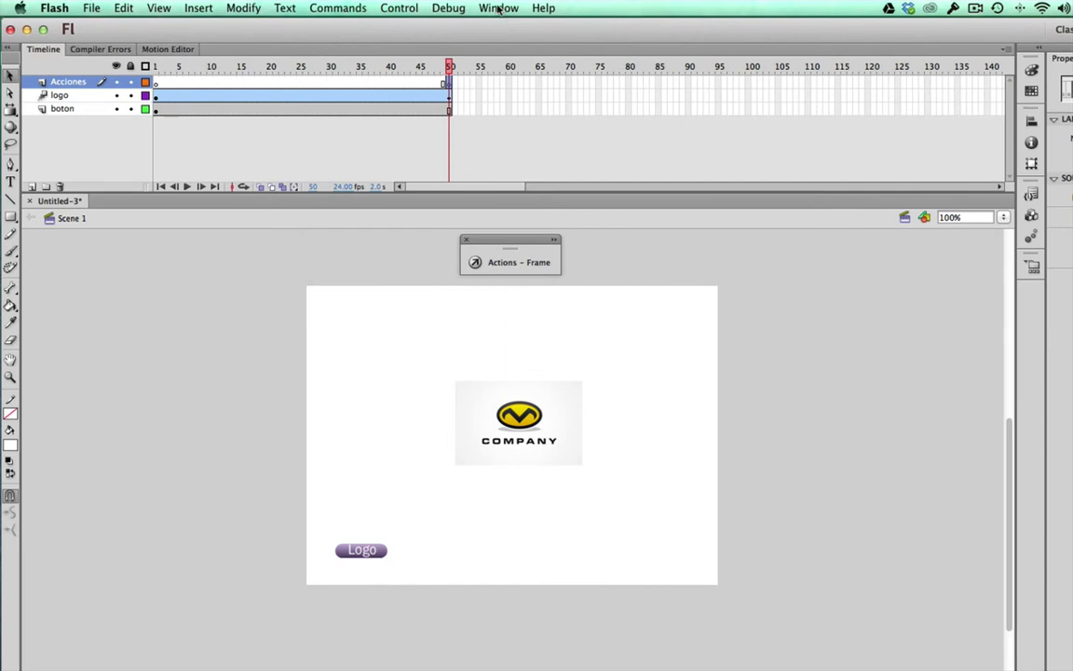
pyautogui.click(499, 8)
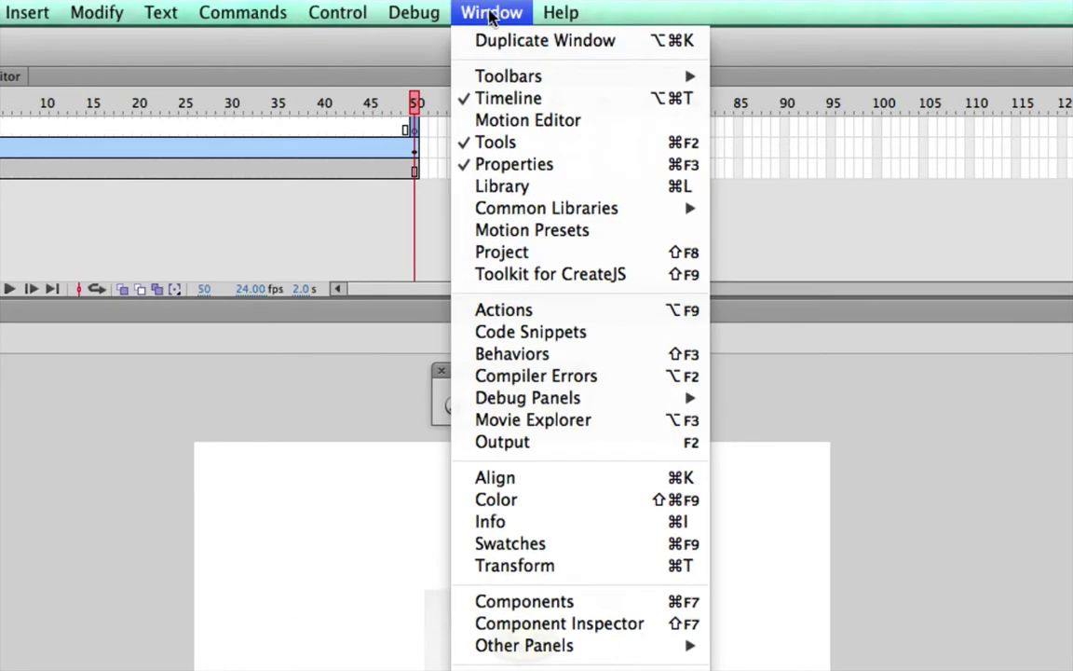
pyautogui.click(683, 314)
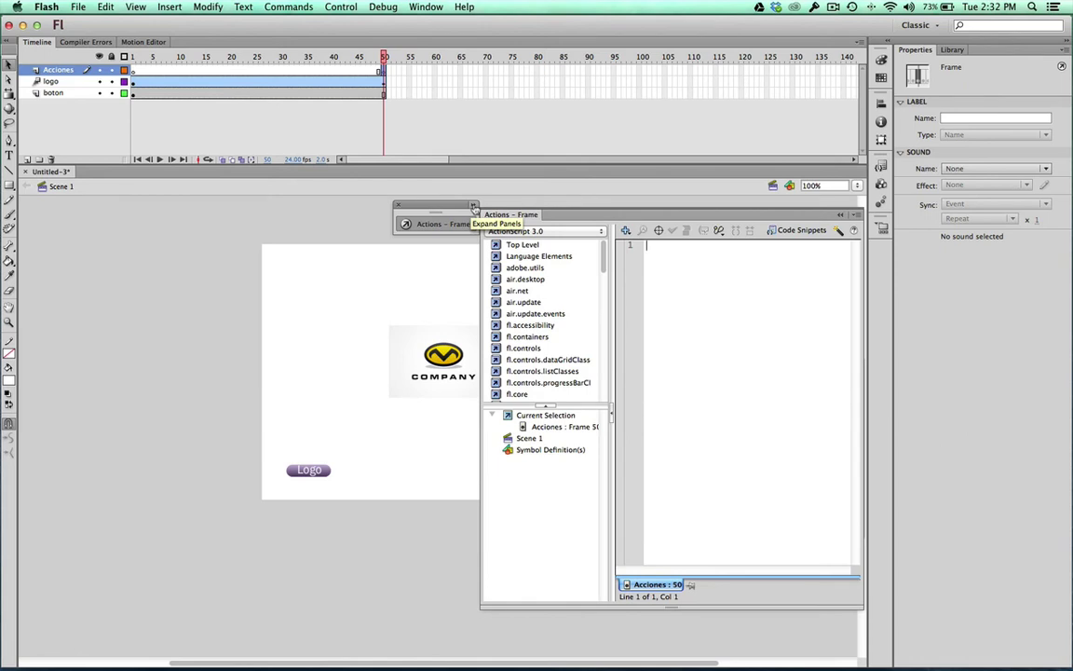
pyautogui.click(474, 206)
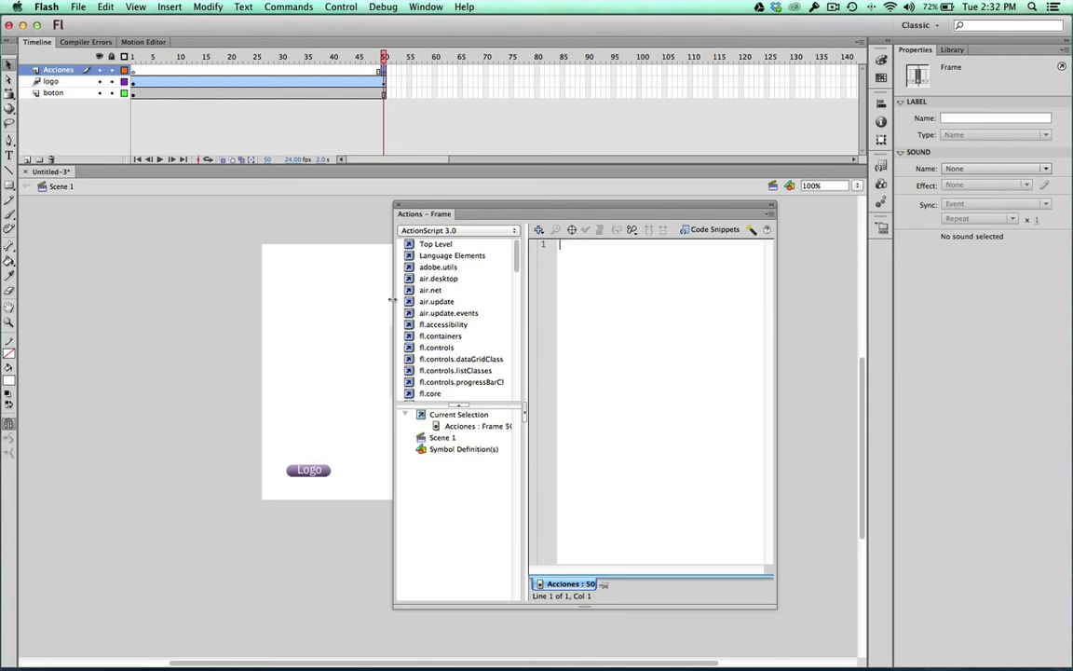
pyautogui.moveTo(392, 299); pyautogui.dragTo(225, 335)
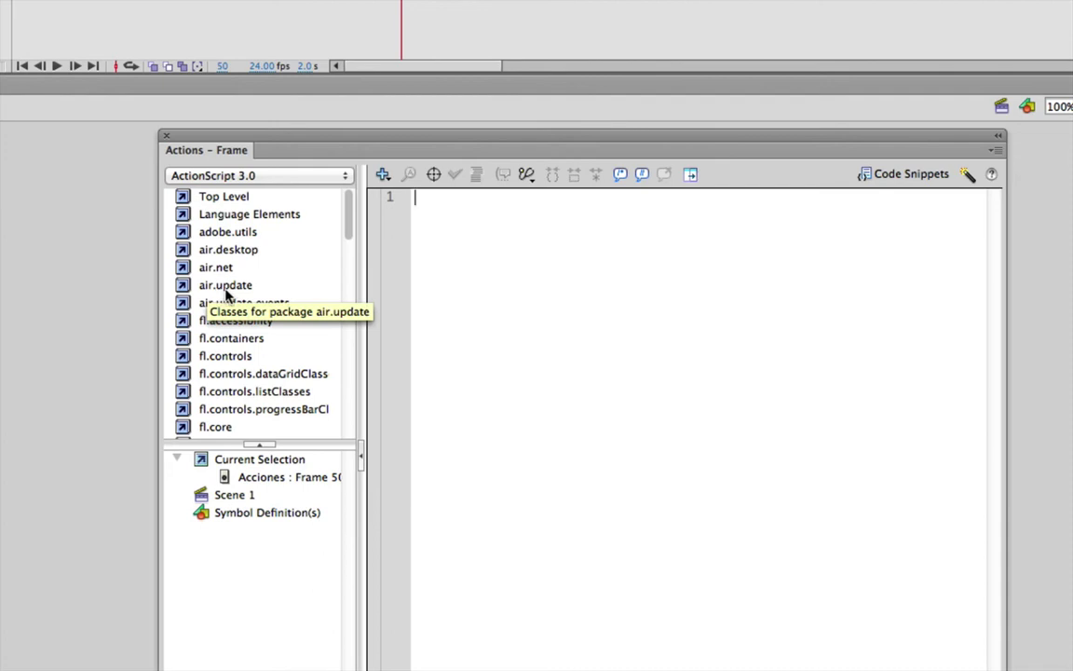
# Browse the ActionScript 3.0 package list, examining the CustomActions and XMLUI classes in adobe.utils, and move the Actions editor higher
pyautogui.scroll(-10, 223, 268)
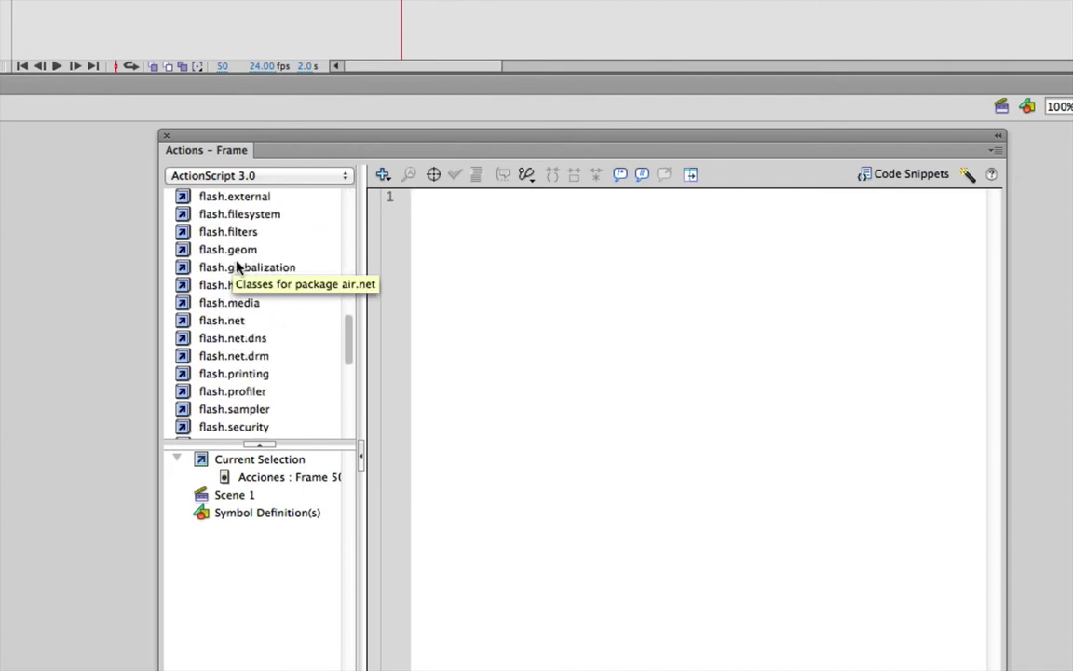
pyautogui.scroll(-7, 237, 267)
pyautogui.scroll(15, 236, 267)
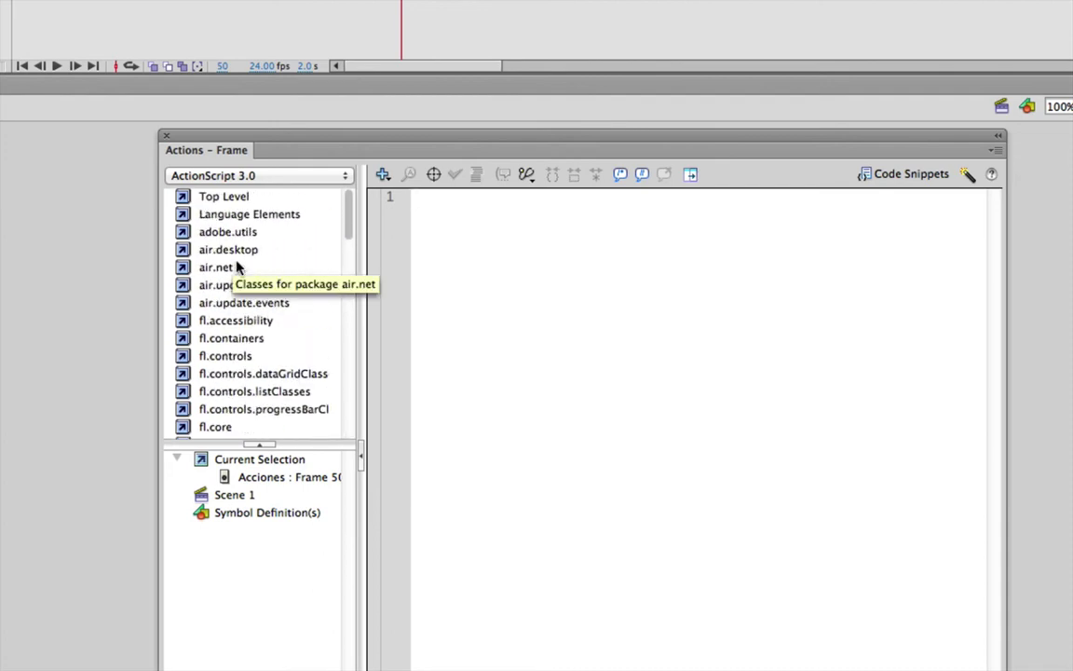
pyautogui.doubleClick(186, 233)
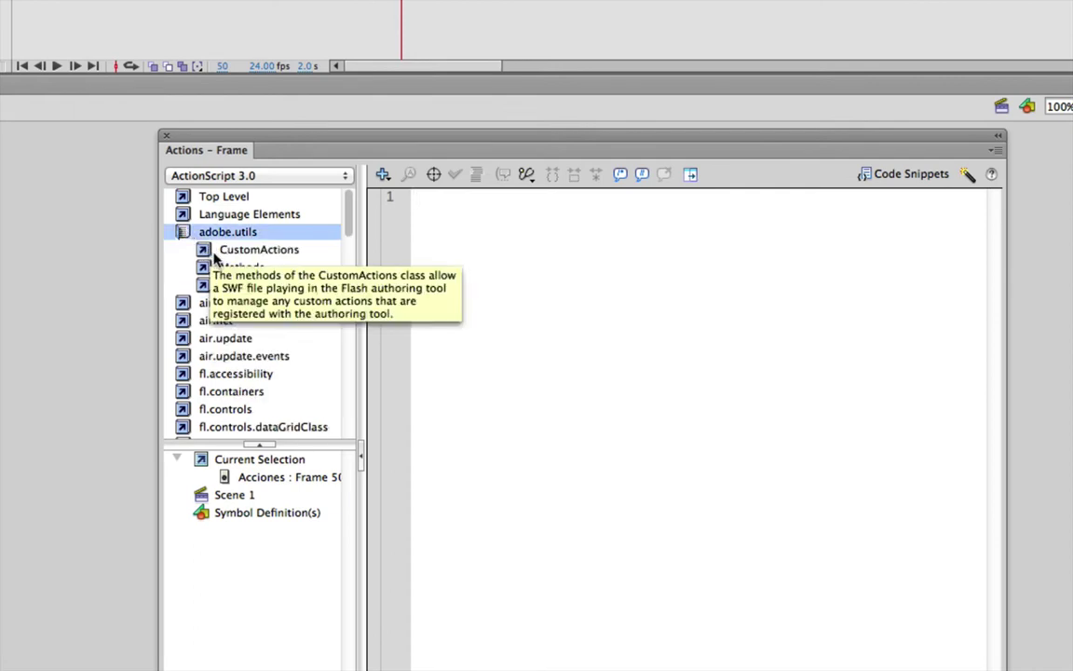
pyautogui.doubleClick(212, 253)
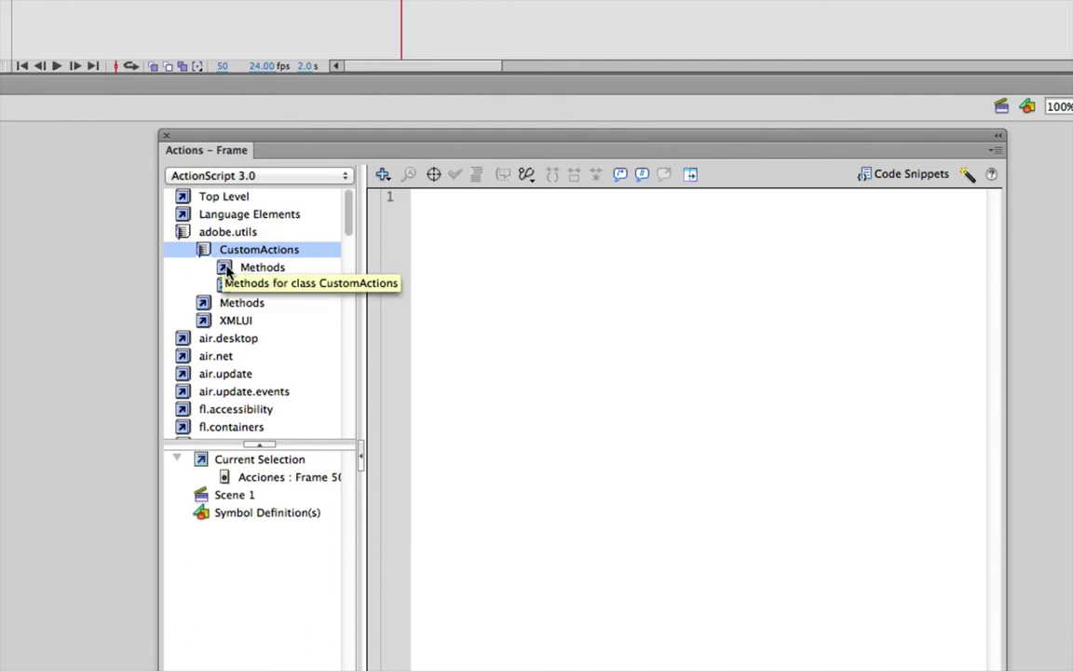
pyautogui.doubleClick(226, 269)
pyautogui.doubleClick(233, 272)
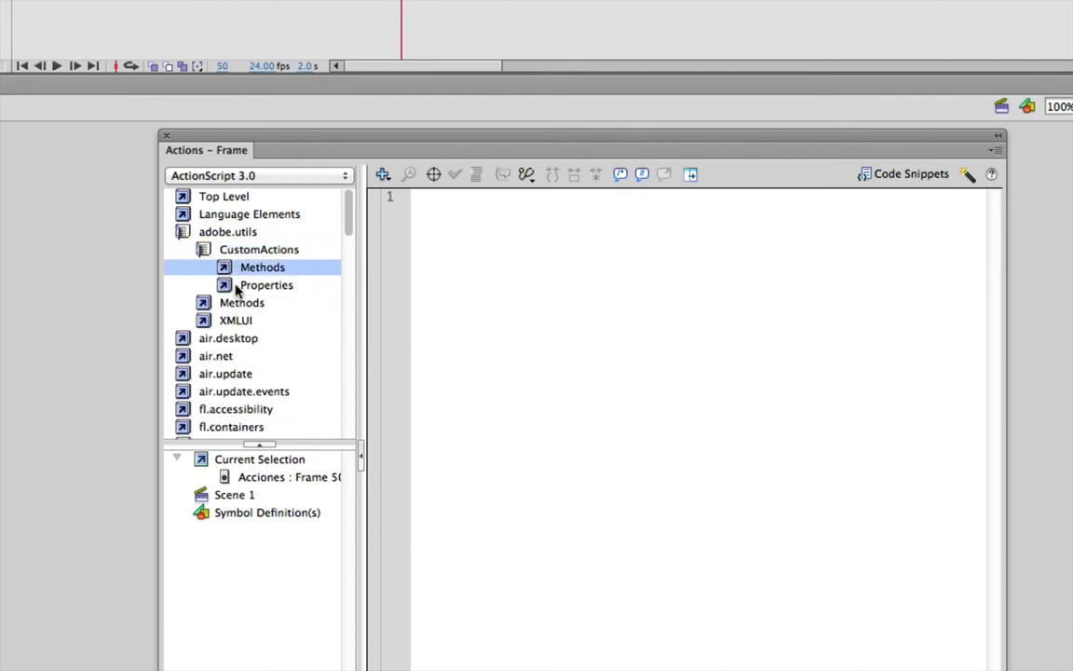
pyautogui.doubleClick(237, 287)
pyautogui.doubleClick(225, 286)
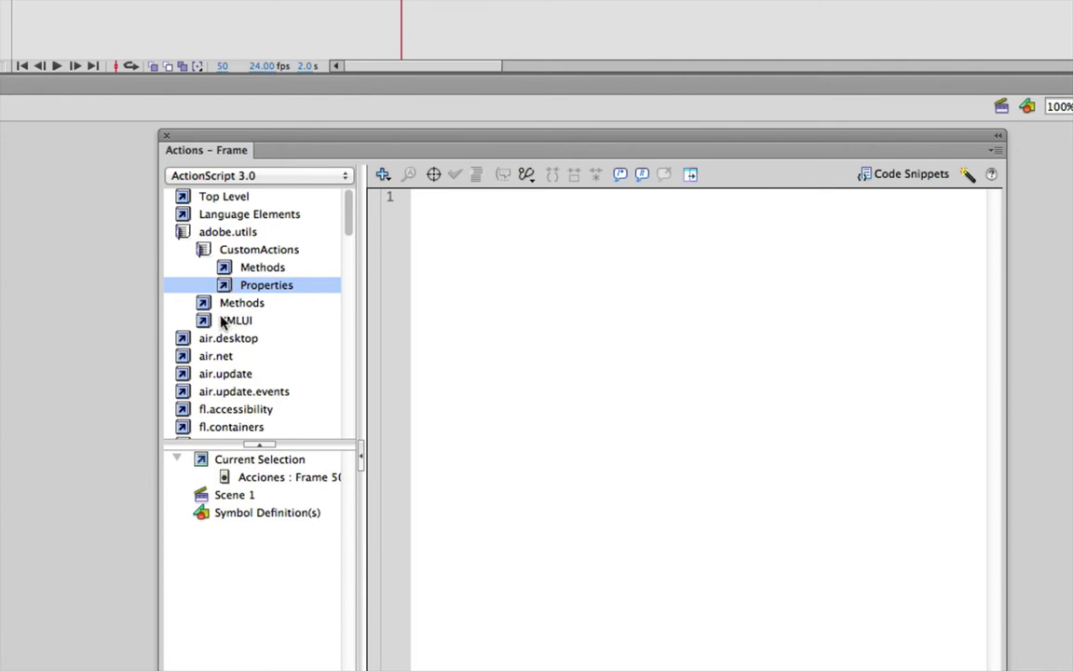
pyautogui.doubleClick(225, 321)
pyautogui.doubleClick(233, 338)
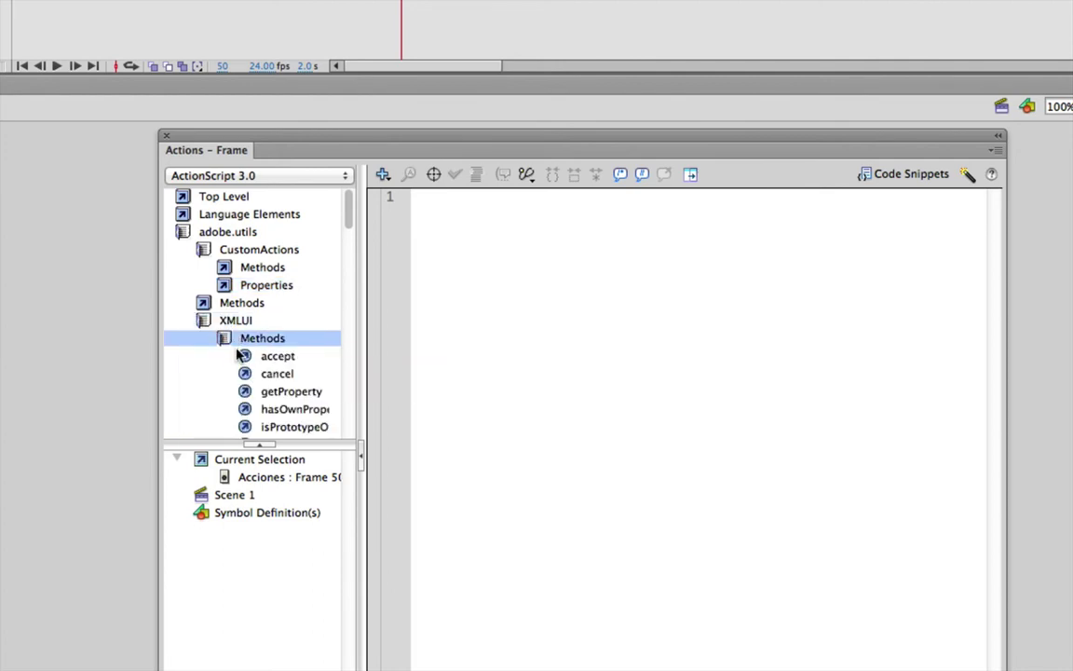
pyautogui.doubleClick(232, 341)
pyautogui.doubleClick(235, 358)
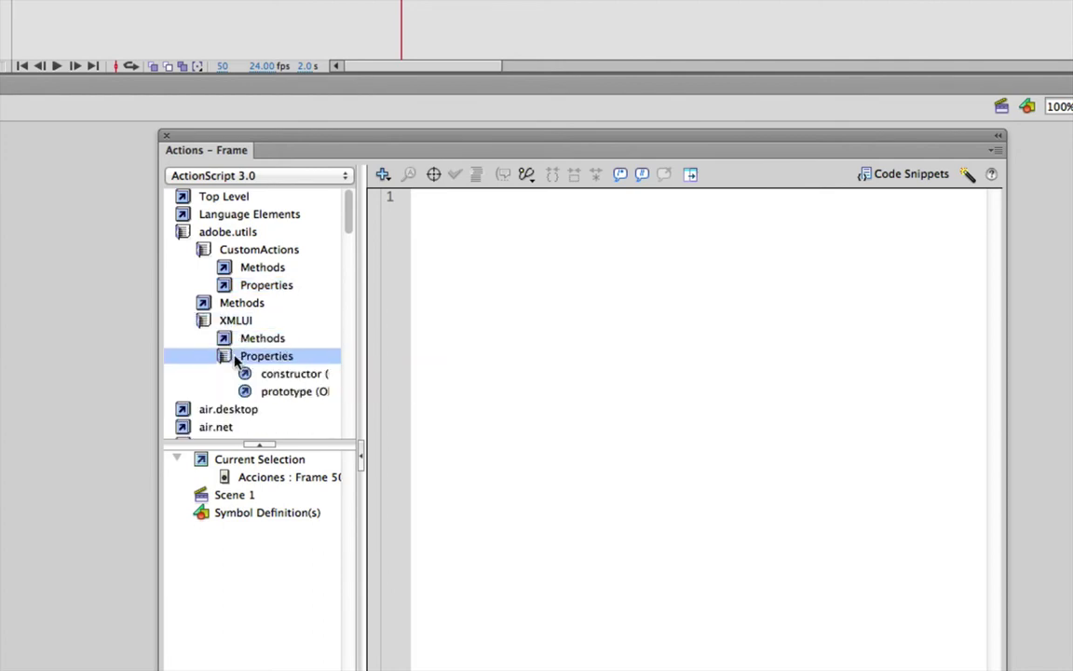
pyautogui.doubleClick(235, 358)
pyautogui.doubleClick(206, 320)
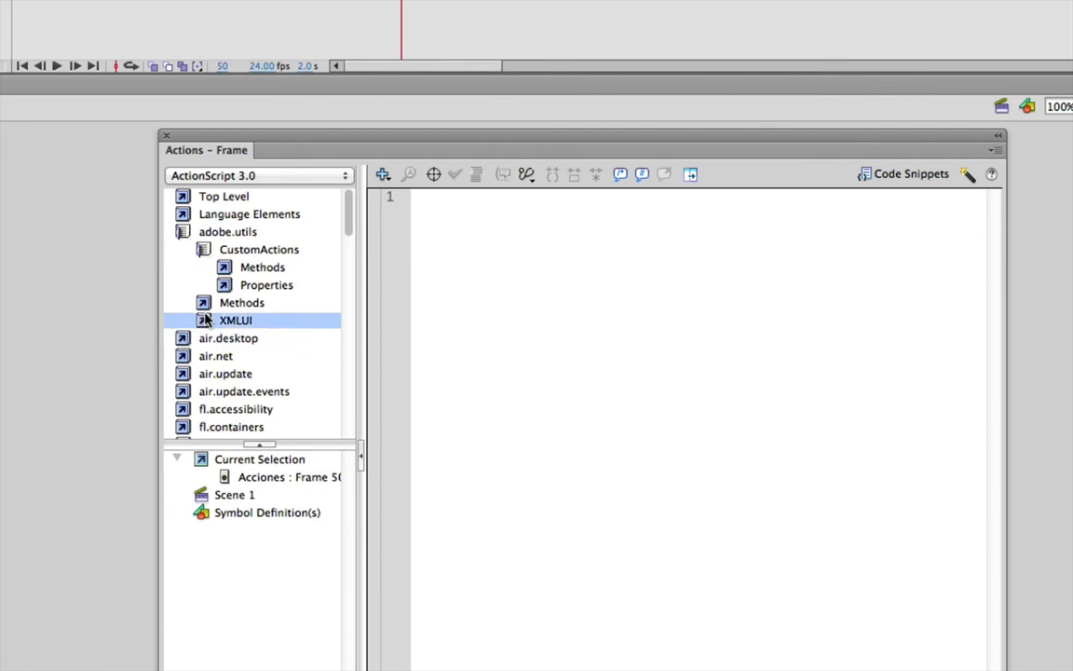
pyautogui.doubleClick(196, 248)
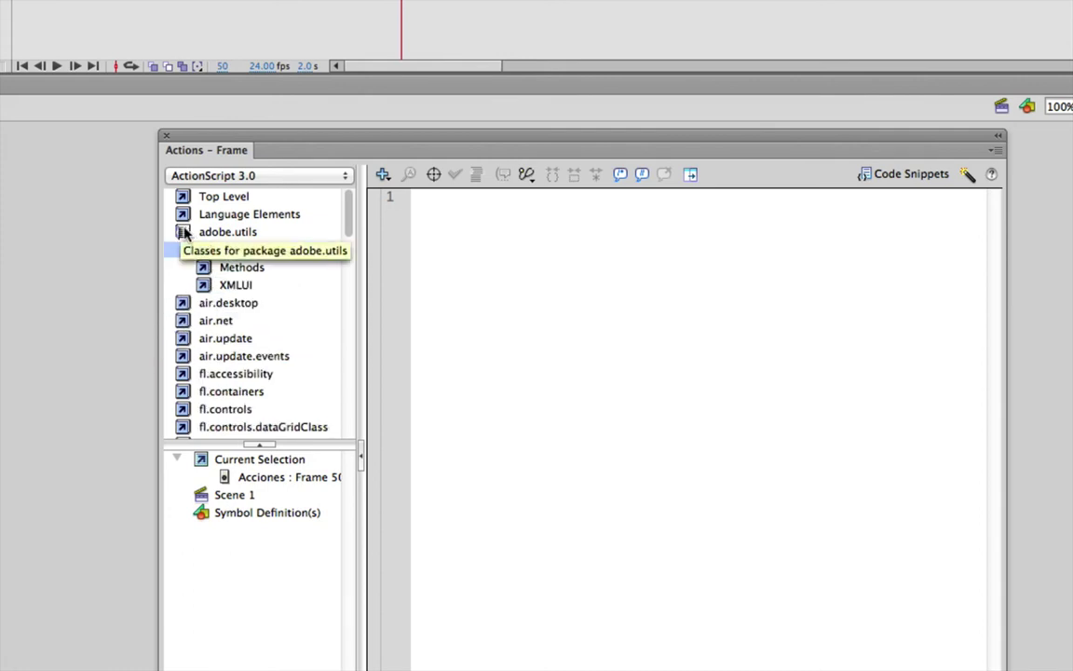
pyautogui.doubleClick(184, 234)
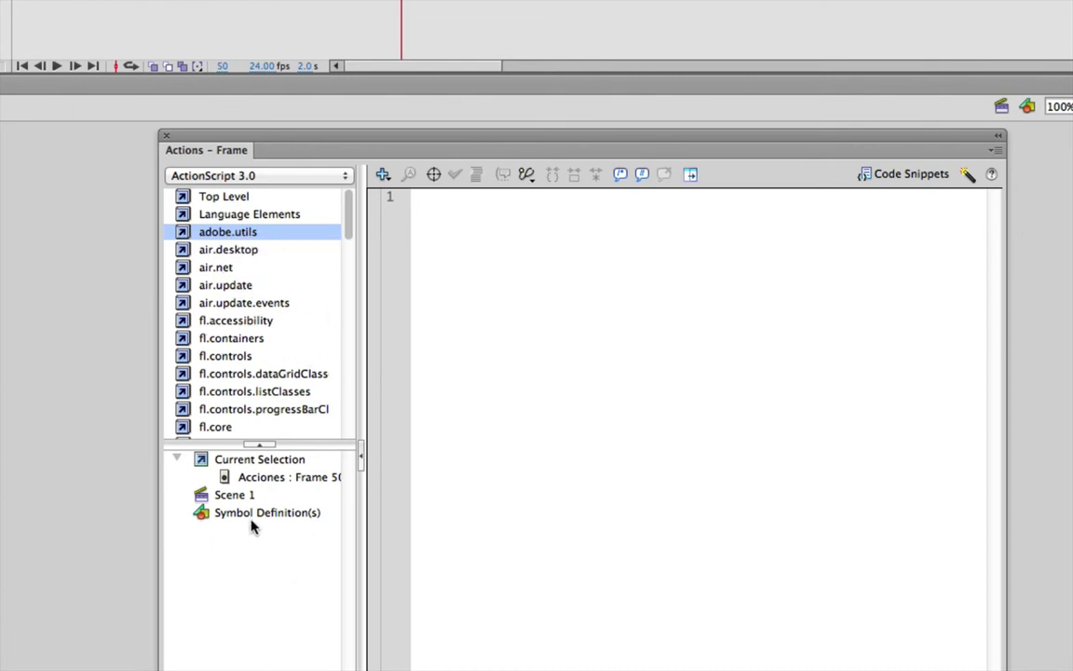
pyautogui.moveTo(352, 142); pyautogui.dragTo(344, 61)
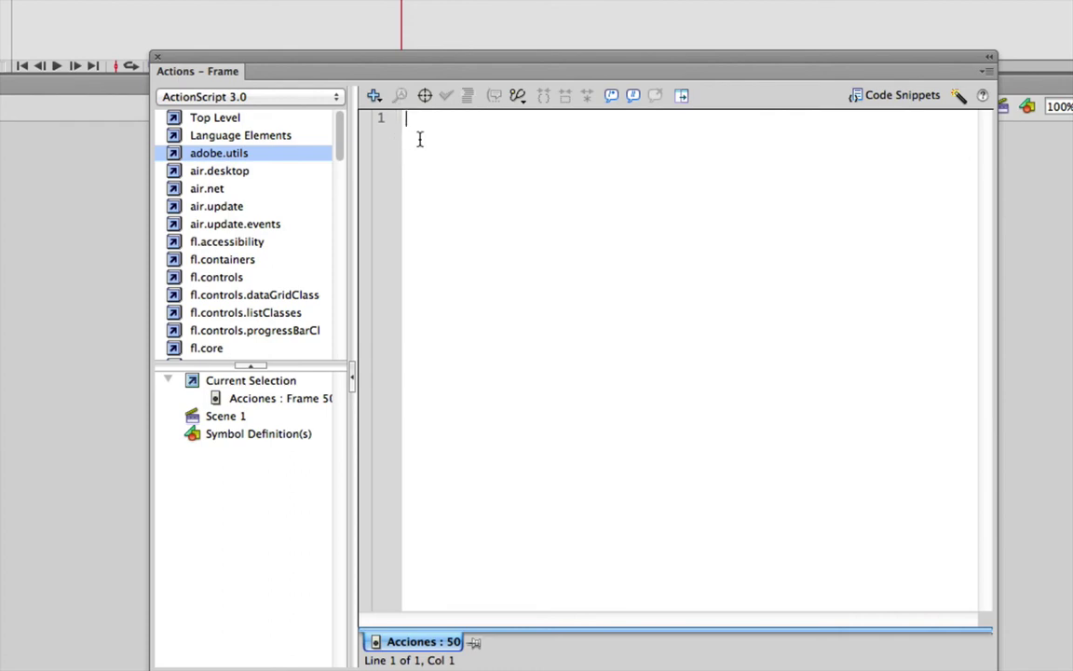
pyautogui.press('Return')
pyautogui.press('Return')
pyautogui.press('BackSpace')
pyautogui.press('BackSpace')
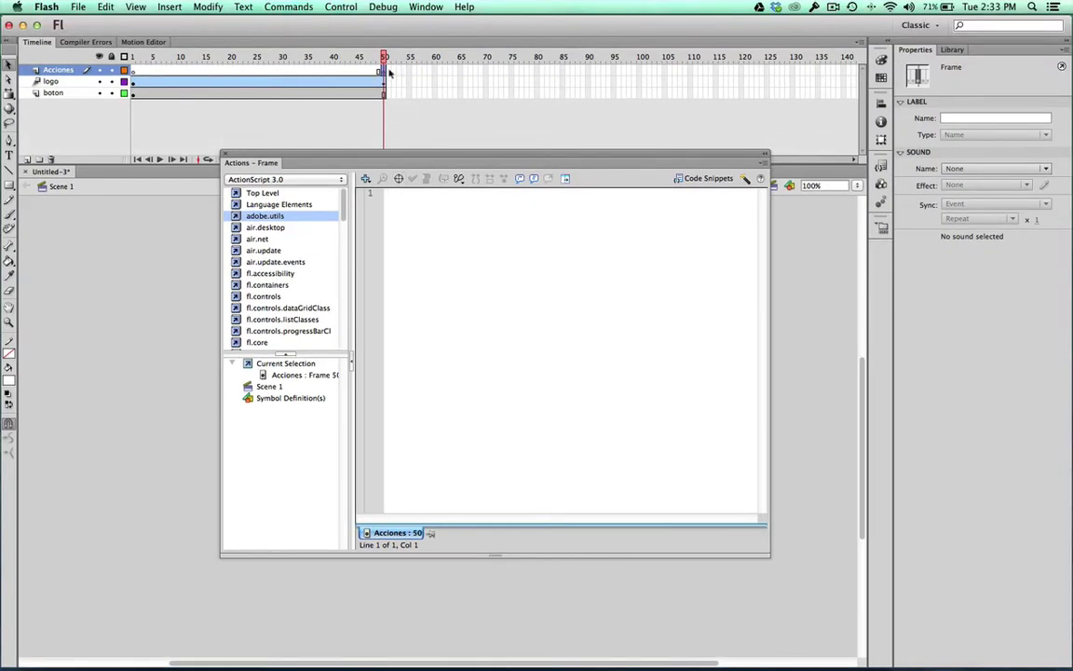
# Write the script stop(); for frame 50 of the Acciones layer
pyautogui.click(395, 197)
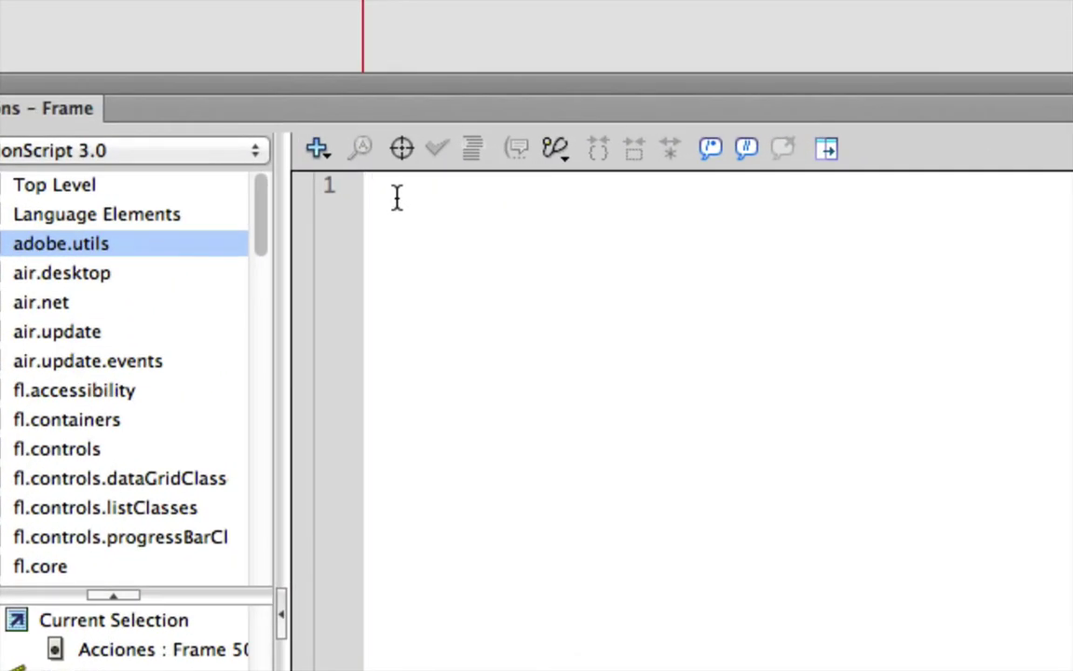
pyautogui.write('stop')
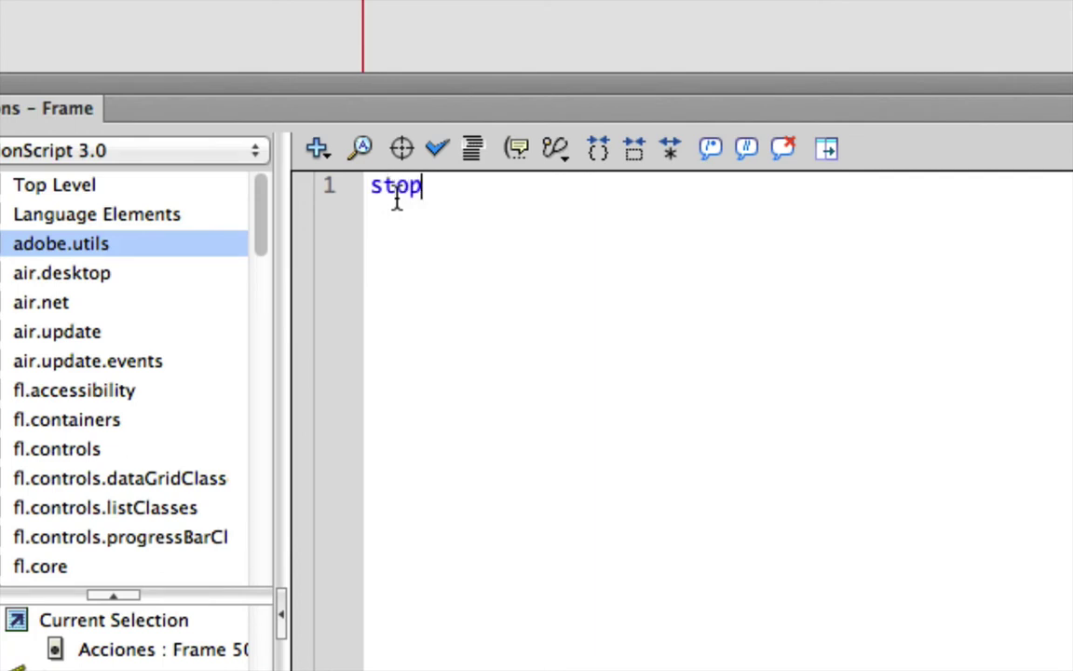
pyautogui.write('(0')
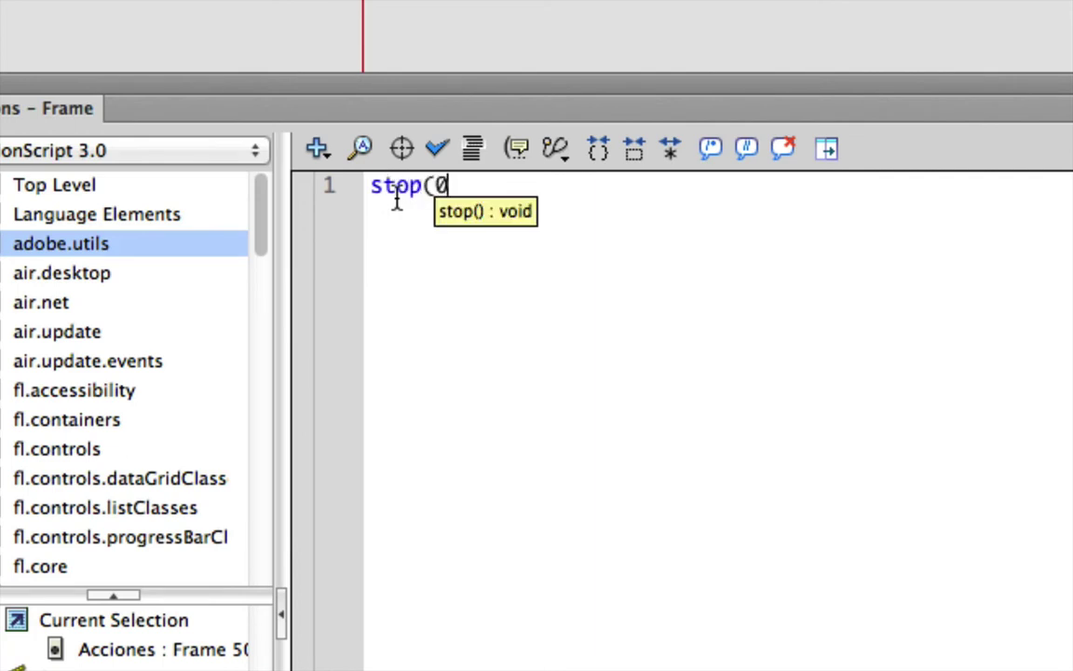
pyautogui.press('BackSpace')
pyautogui.write(')')
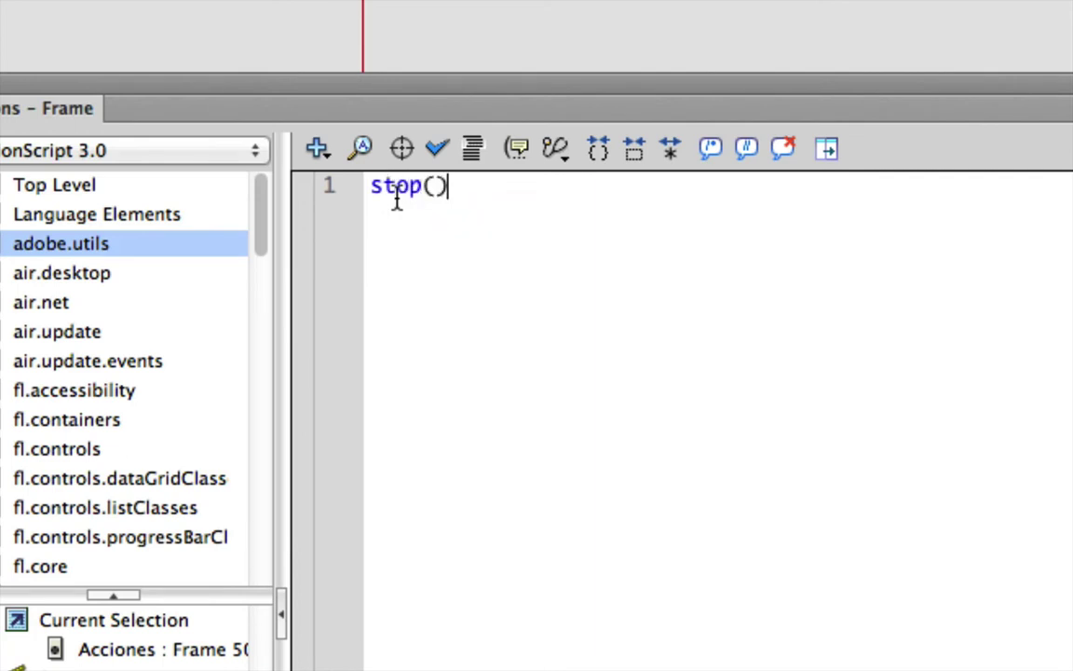
pyautogui.write(';')
pyautogui.moveTo(441, 186); pyautogui.dragTo(366, 186)
pyautogui.click(459, 189)
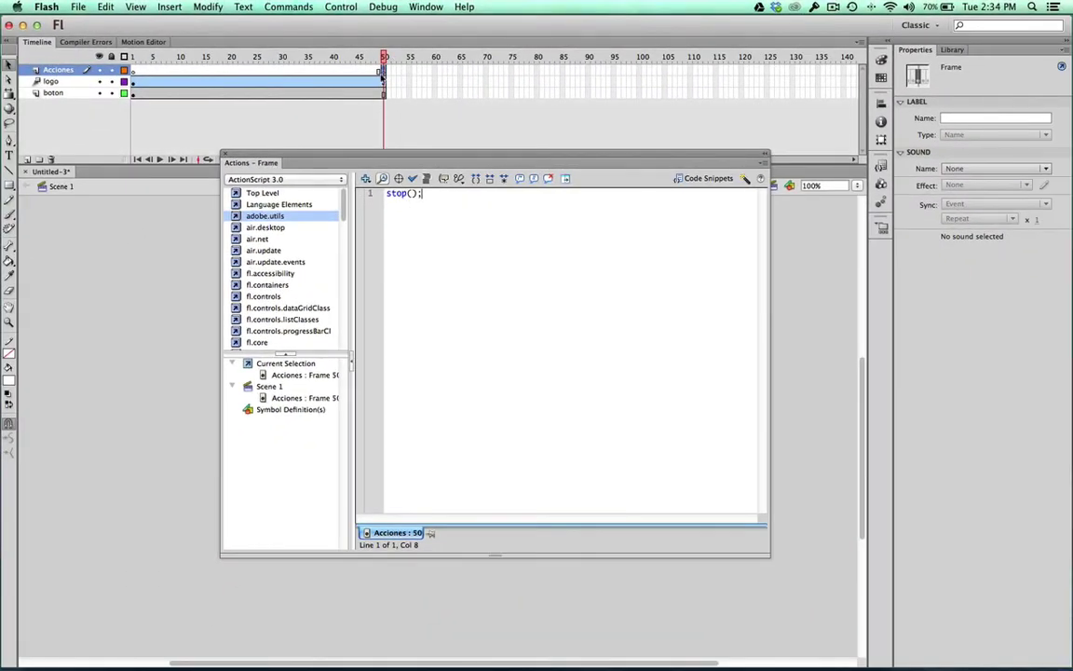
# Compare the scripts of frames 49 and 50, select the whole Acciones layer, and close the Actions editor
pyautogui.click(380, 71)
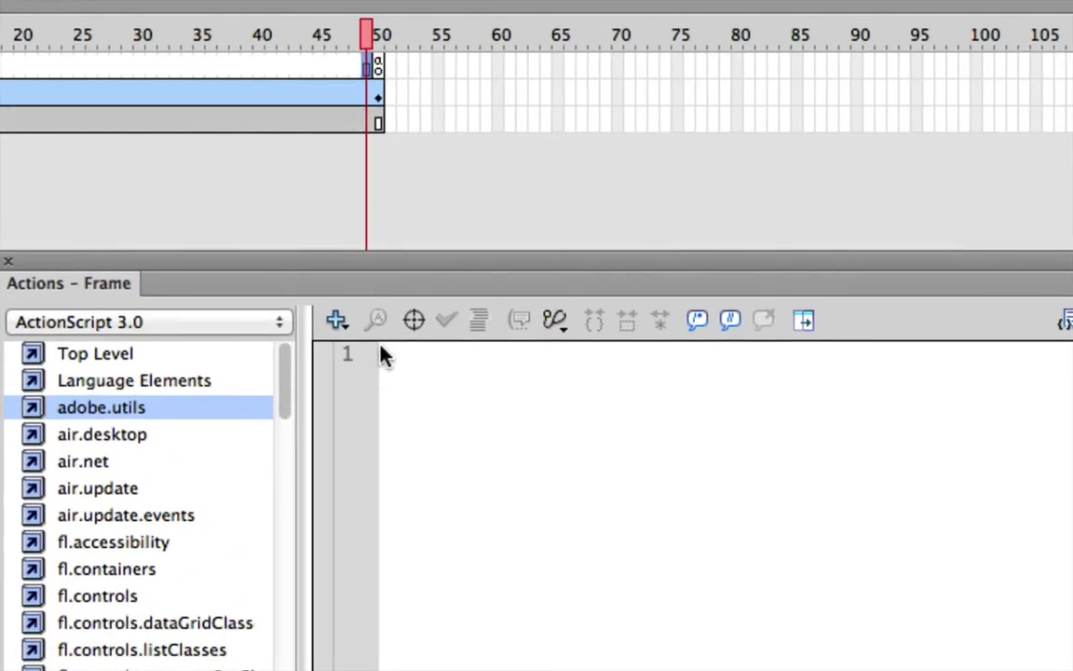
pyautogui.click(378, 67)
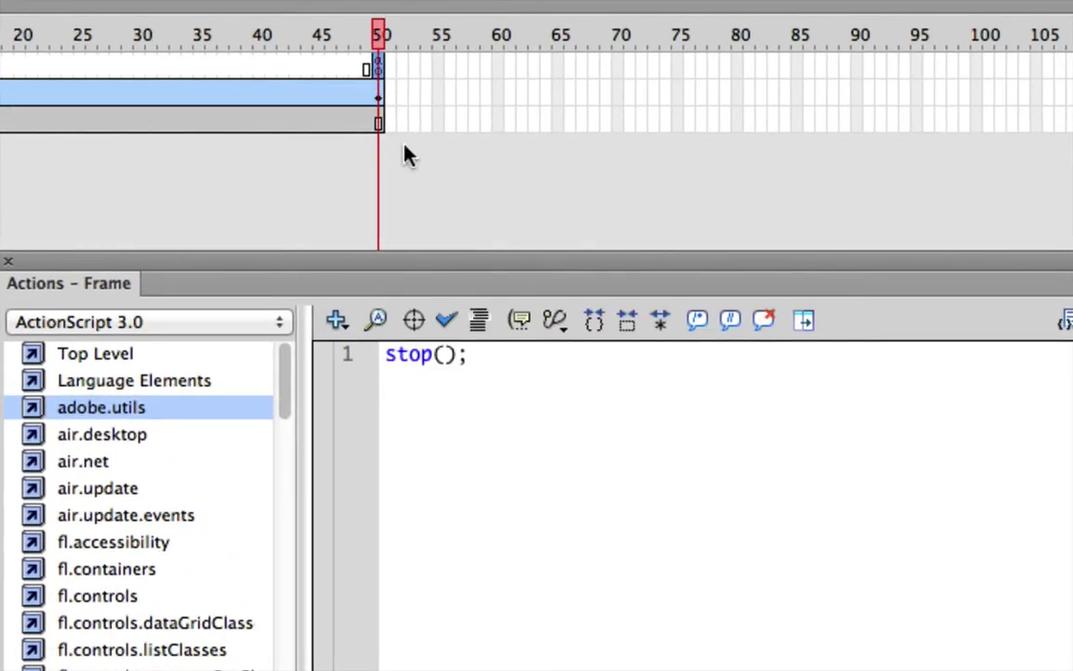
pyautogui.moveTo(495, 364); pyautogui.dragTo(382, 365)
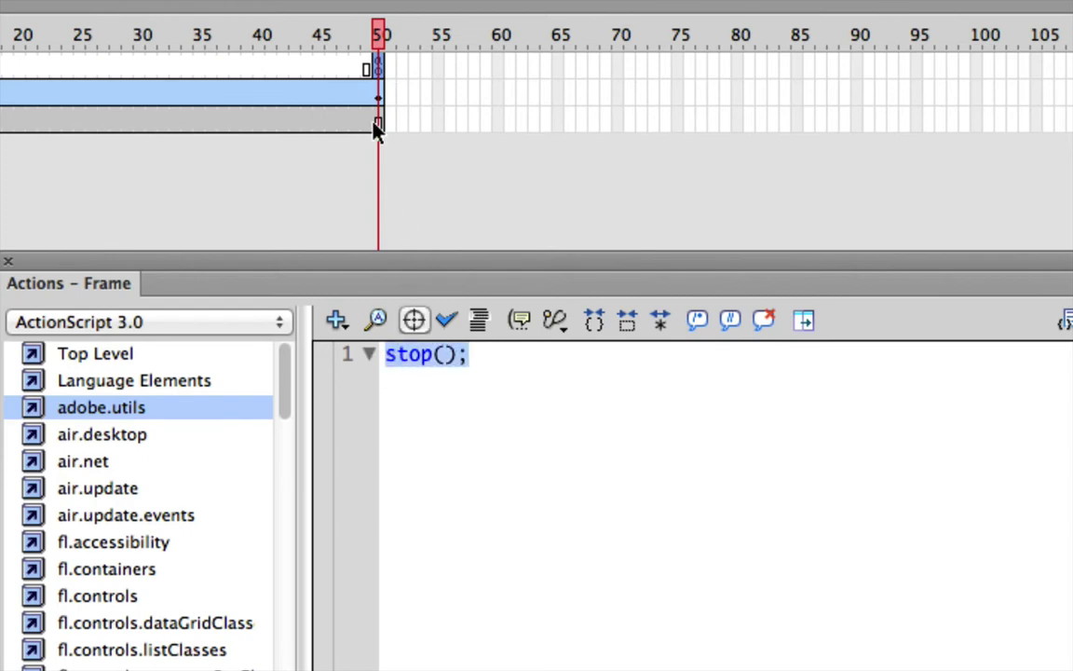
pyautogui.click(369, 66)
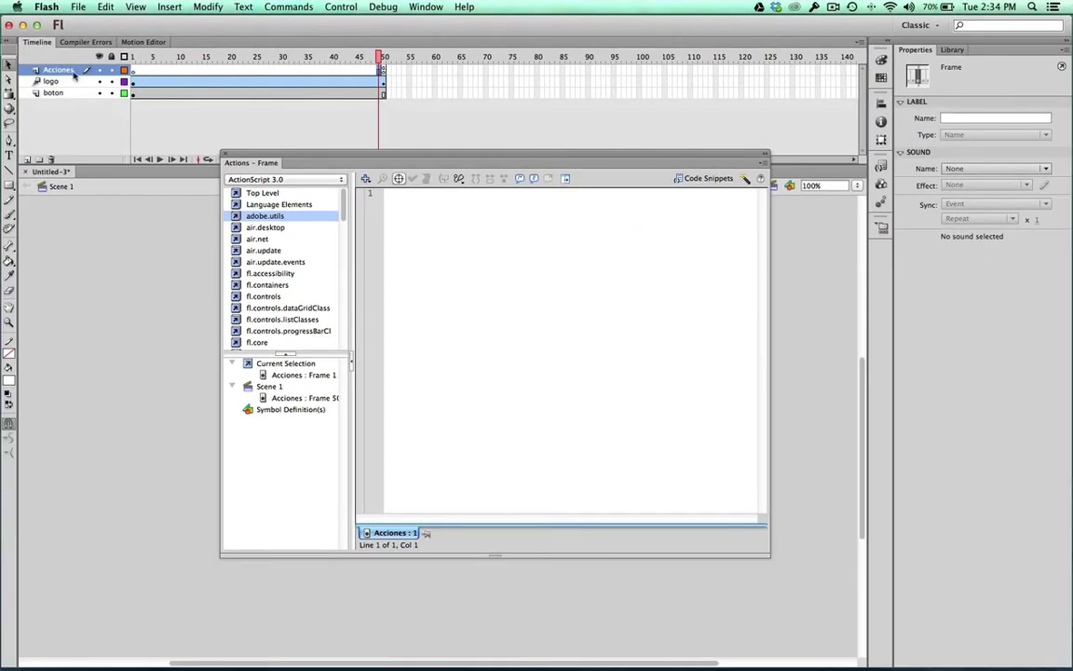
pyautogui.click(75, 74)
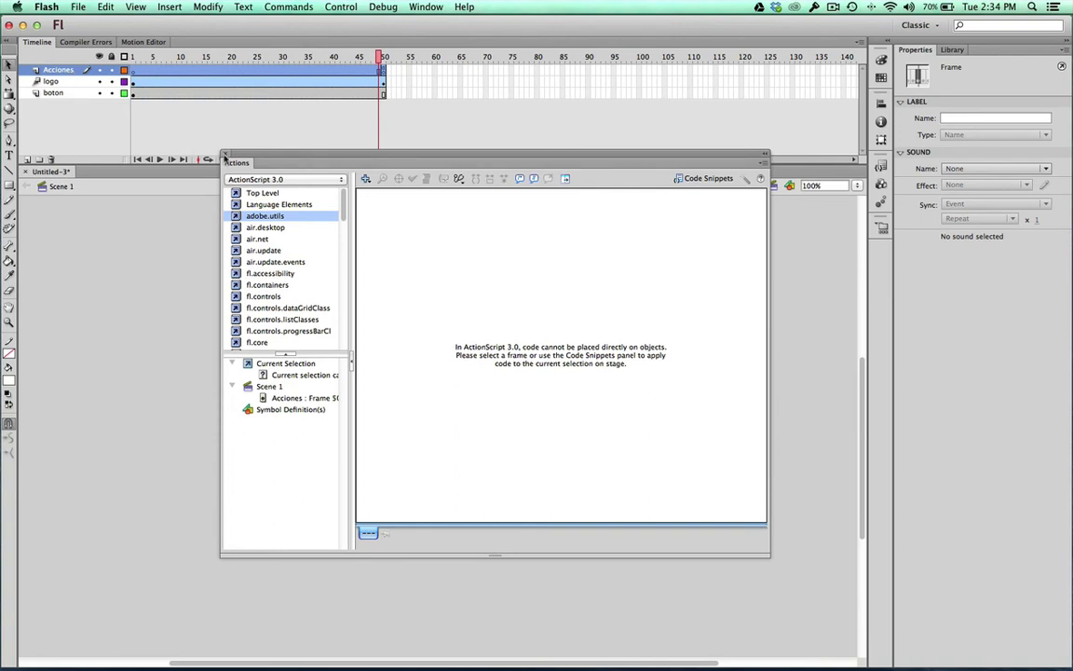
pyautogui.click(224, 156)
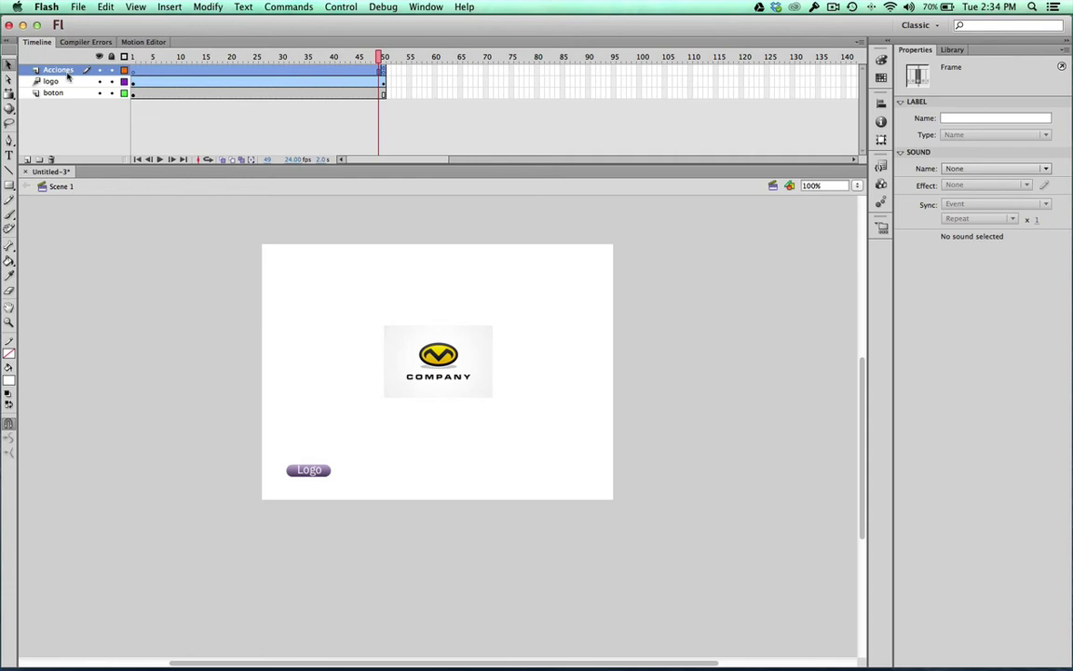
# Test the movie, close the preview, and position the playhead at frame 50
pyautogui.press('super+Return')
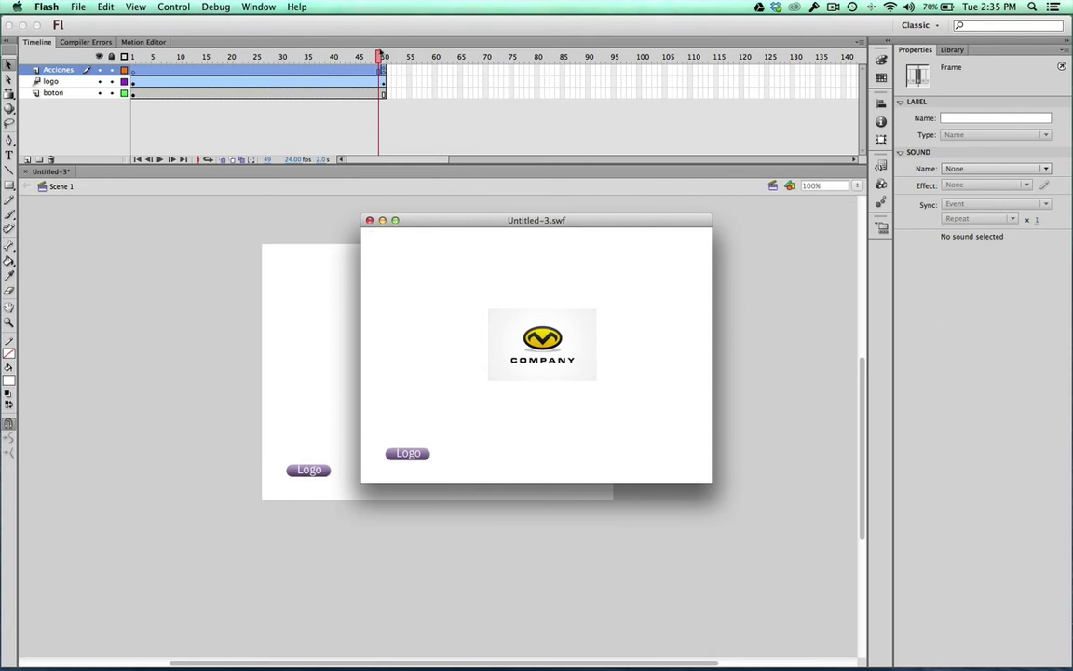
pyautogui.press('super+w')
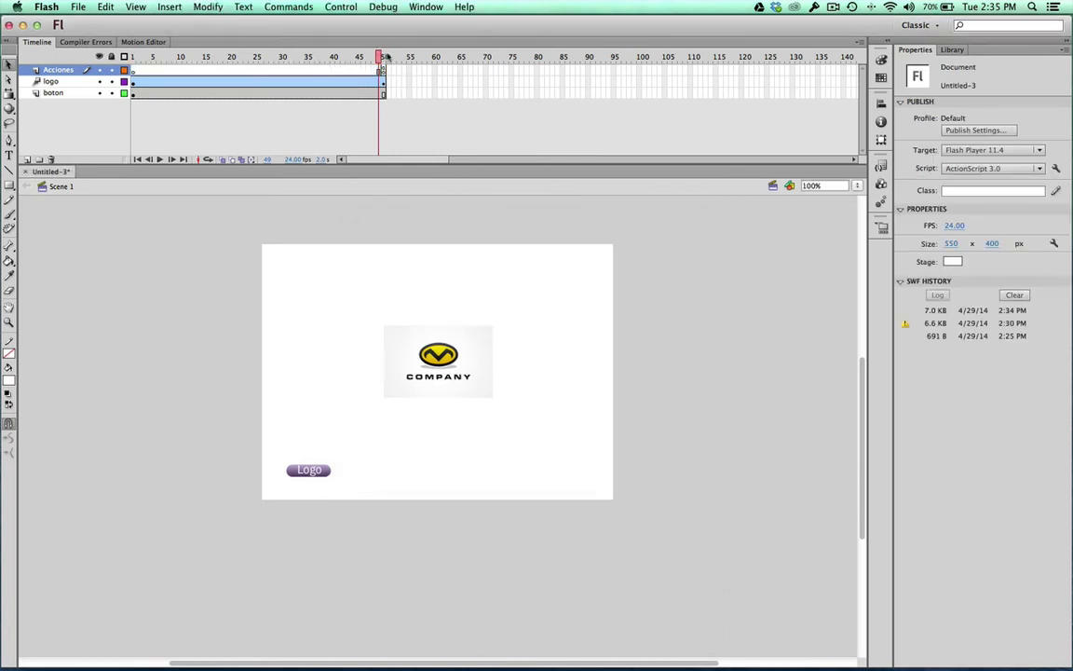
pyautogui.moveTo(381, 57)
pyautogui.mouseDown()
pyautogui.moveTo(125, 58)
pyautogui.moveTo(201, 72)
pyautogui.moveTo(386, 73)
pyautogui.mouseUp()
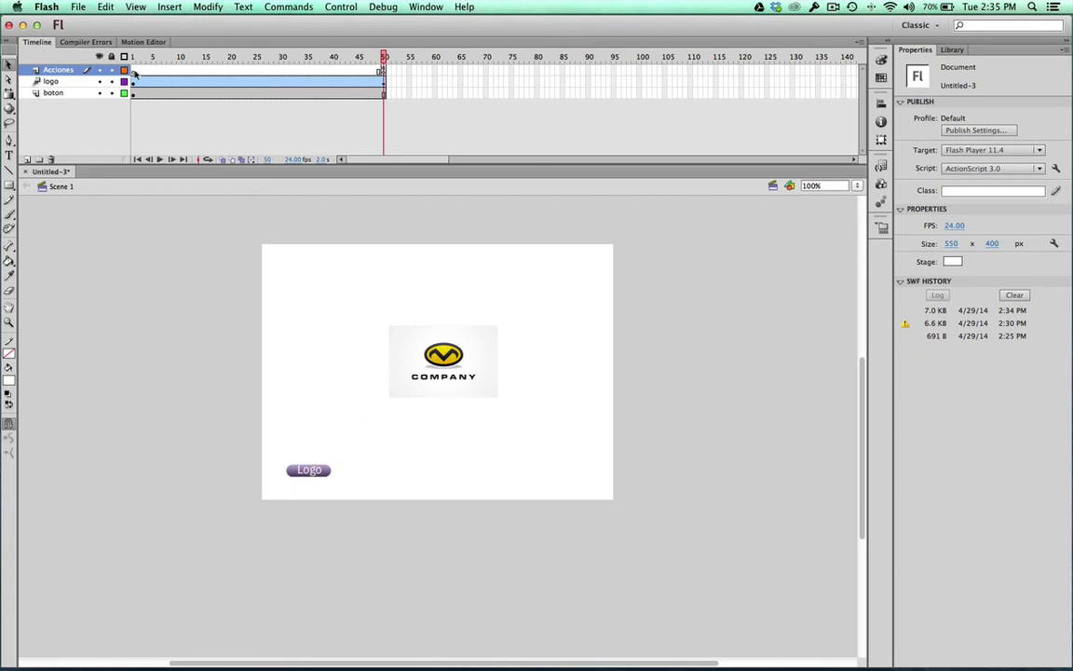
# Write the script stop(); for frame 1 of the Acciones layer and close the Actions editor
pyautogui.click(134, 72)
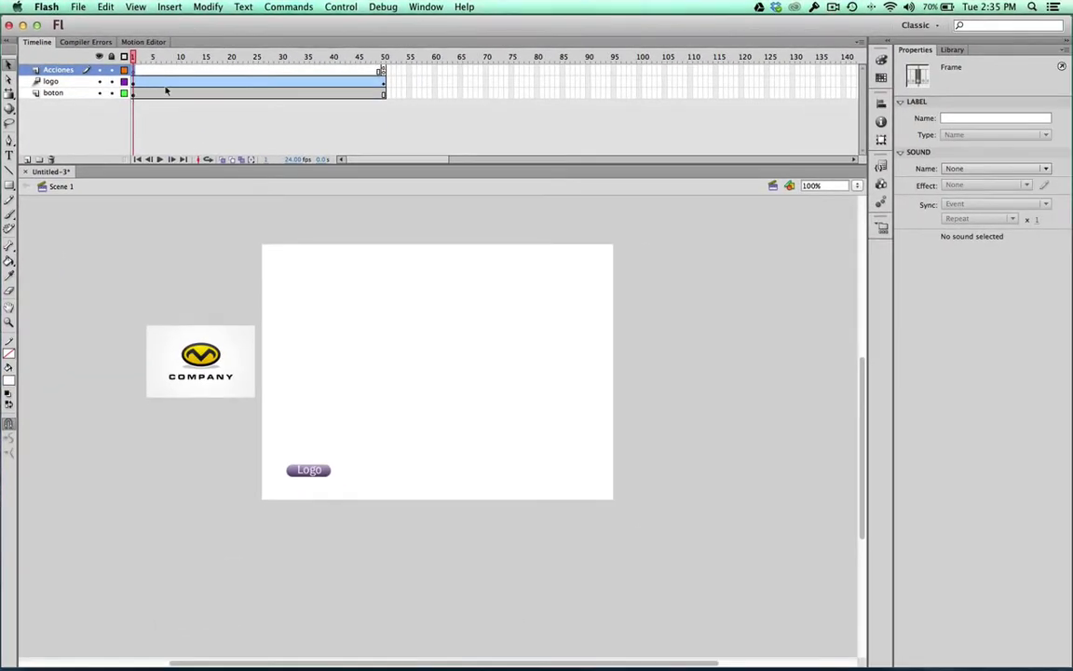
pyautogui.click(434, 7)
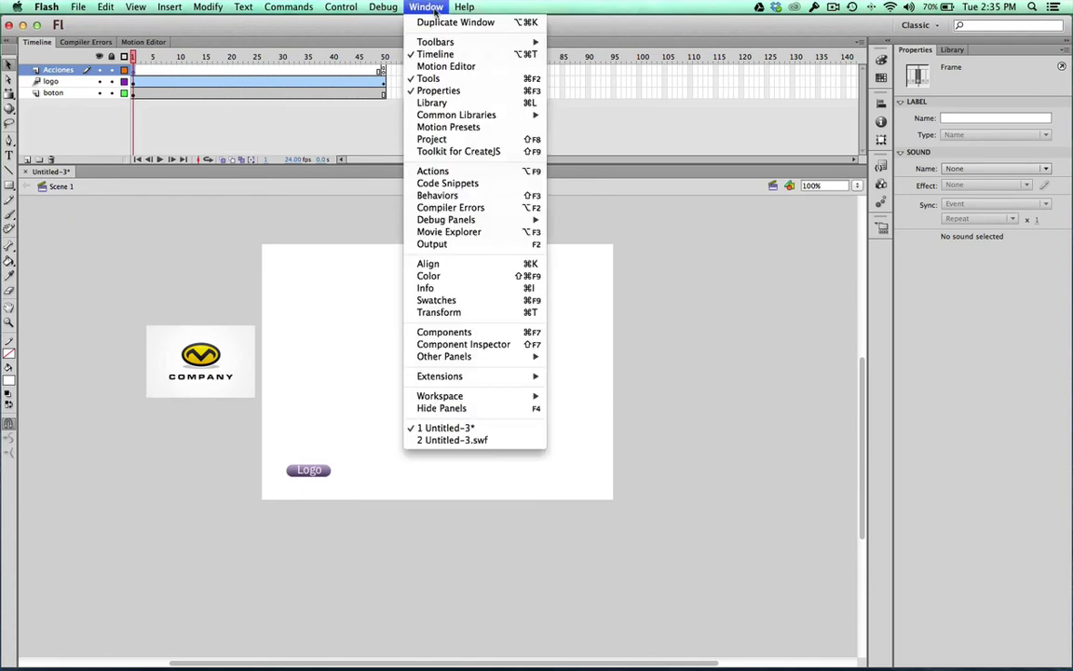
pyautogui.click(460, 174)
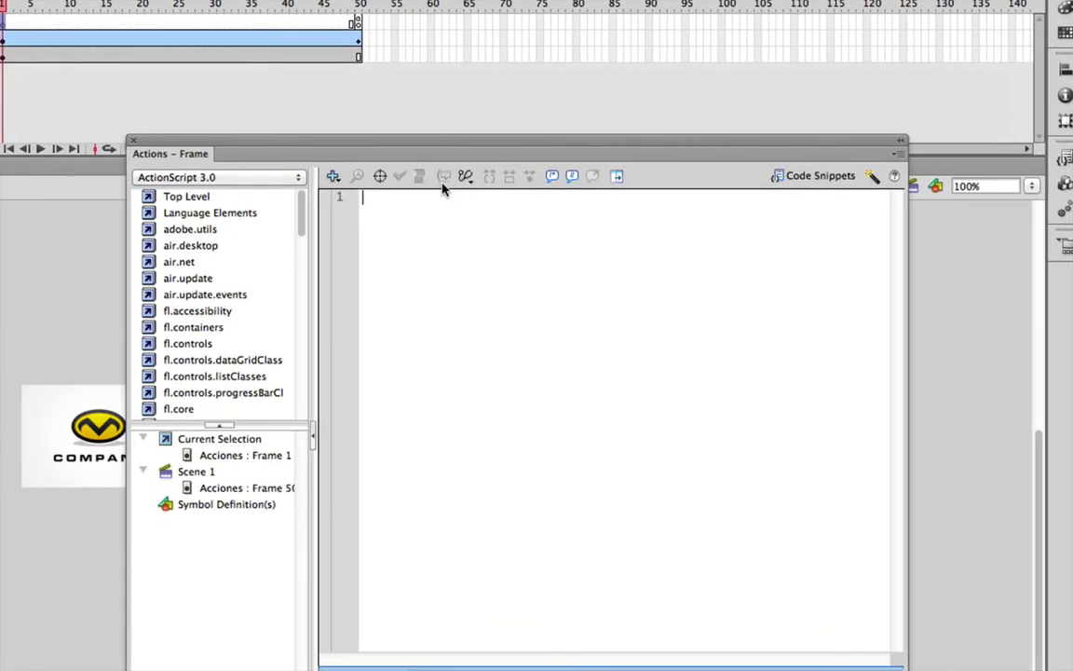
pyautogui.write('stop()')
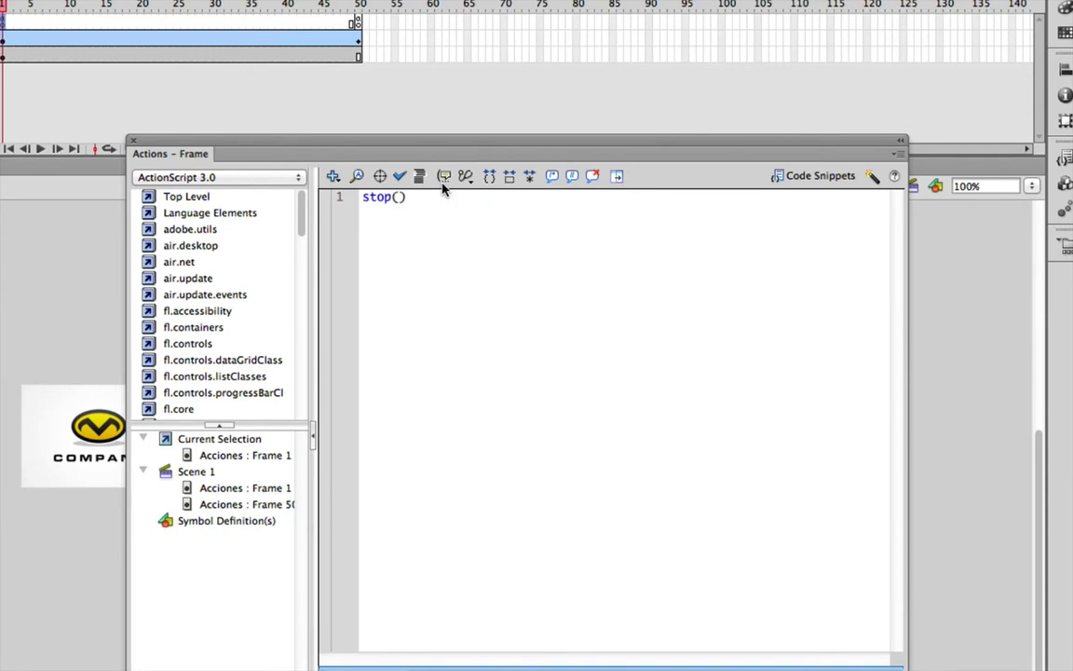
pyautogui.write(';')
pyautogui.click(133, 141)
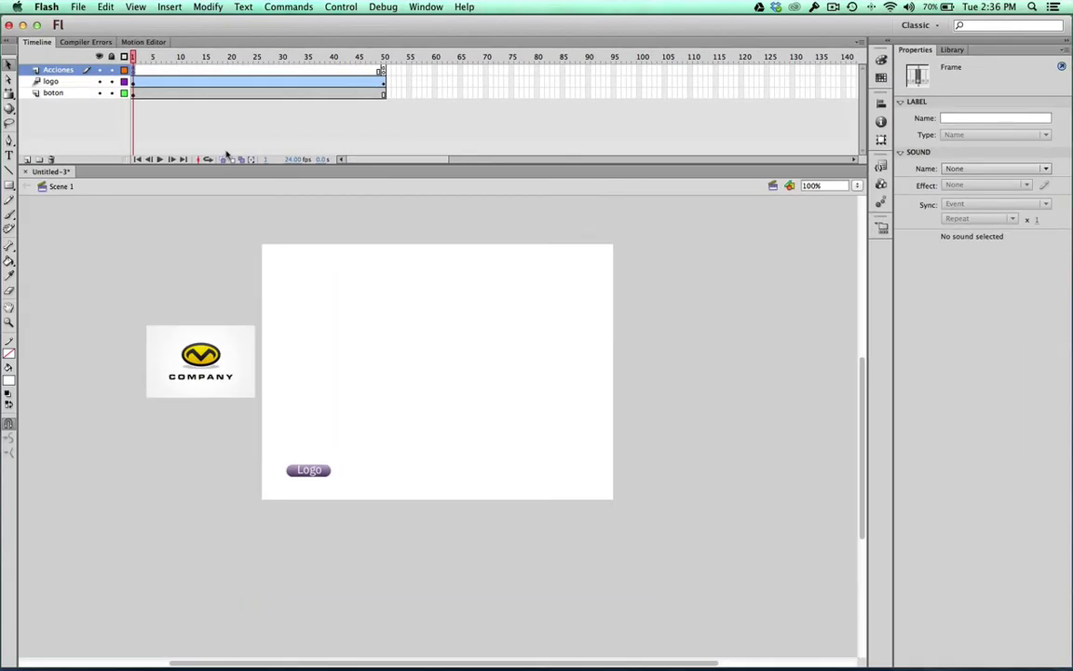
# Scrub the logo animation from frame 1 to frame 50, test the movie from frame 1, and close the preview
pyautogui.click(130, 58)
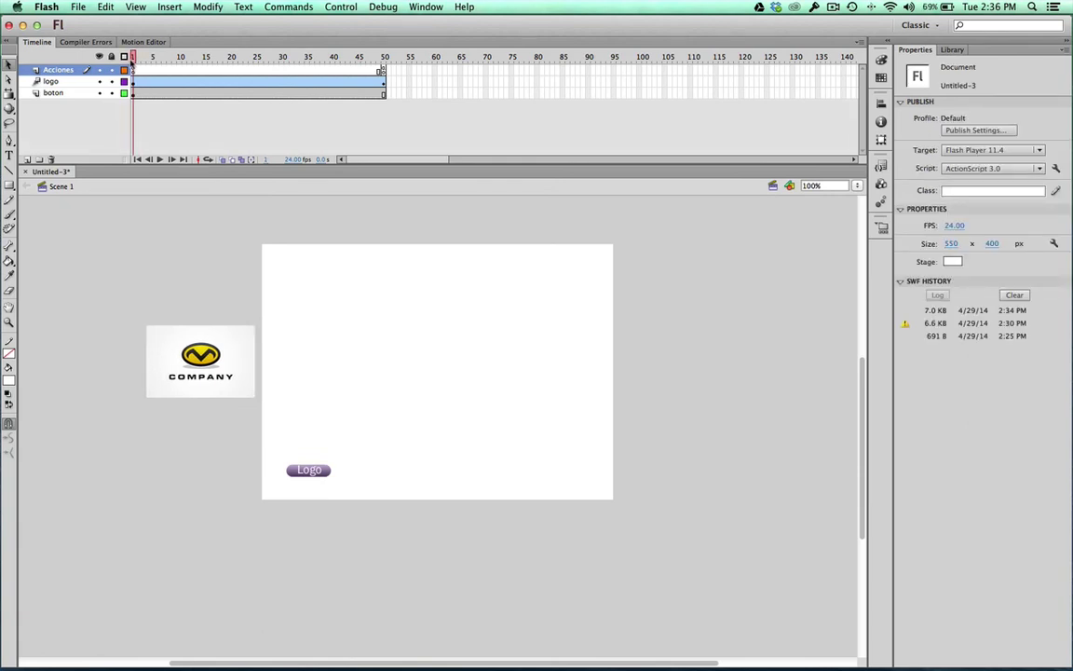
pyautogui.hscroll(20, 132, 59)
pyautogui.hscroll(-20, 139, 58)
pyautogui.moveTo(134, 57); pyautogui.dragTo(386, 65)
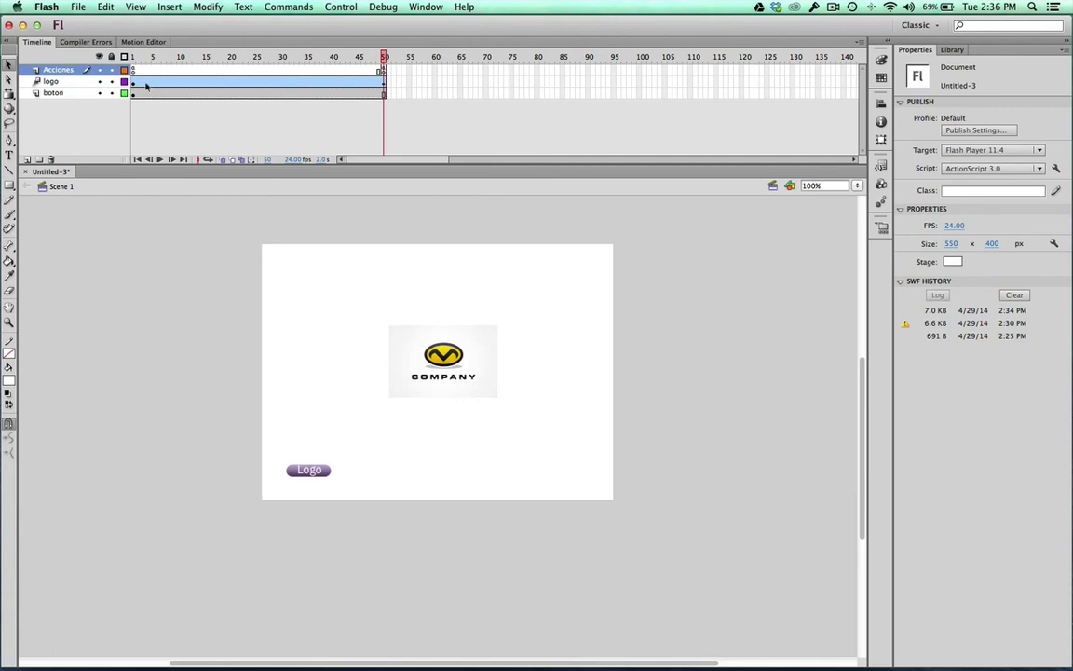
pyautogui.click(133, 71)
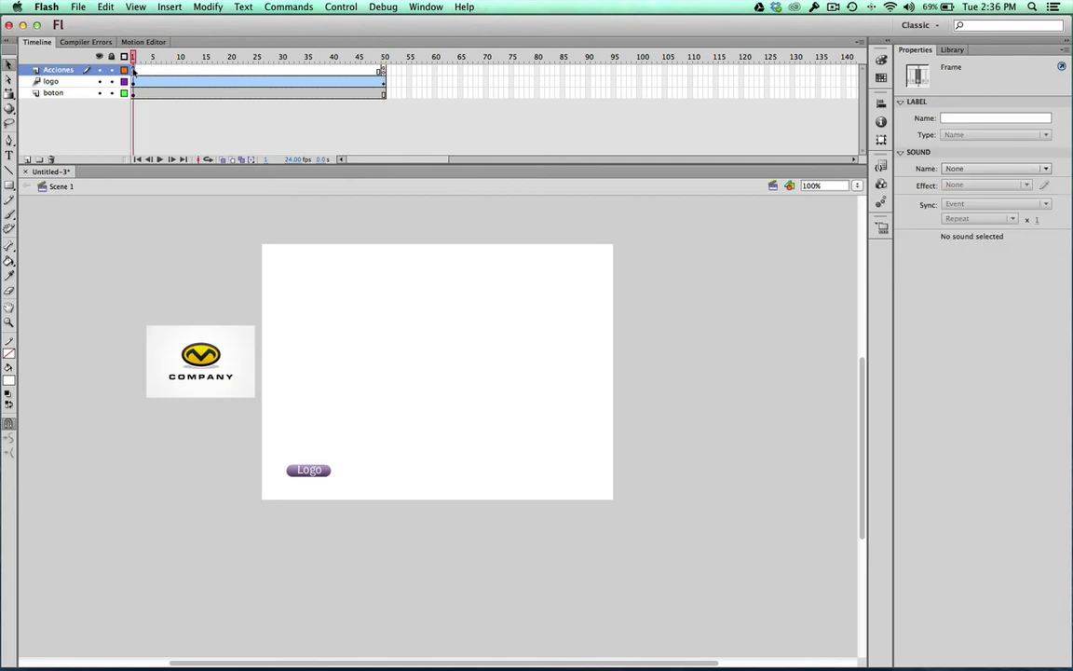
pyautogui.press('super+Return')
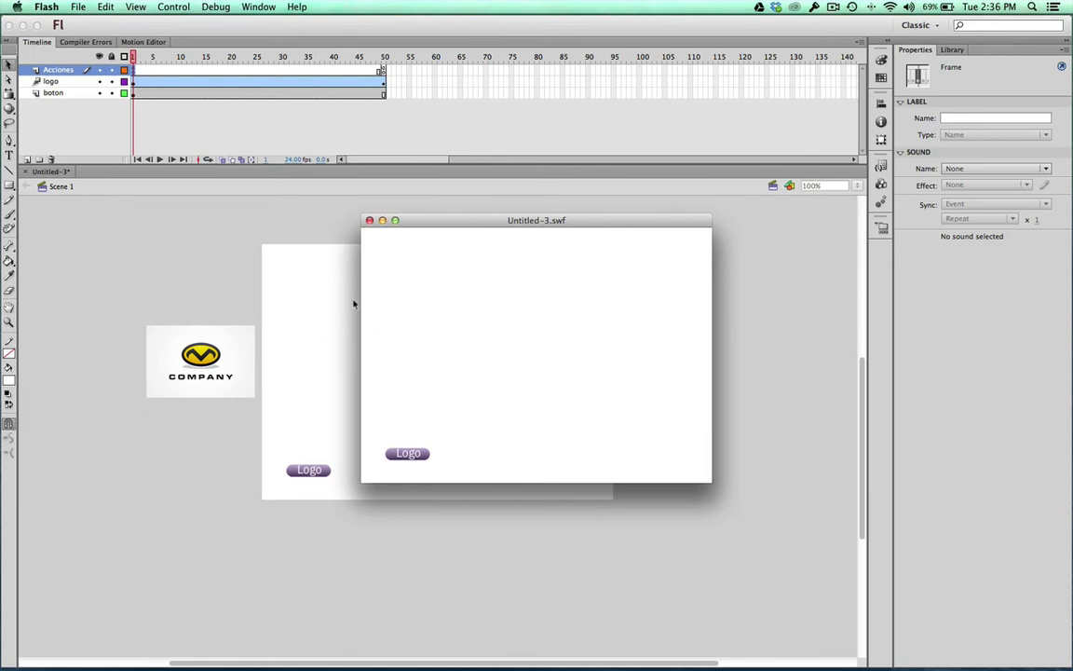
pyautogui.click(370, 220)
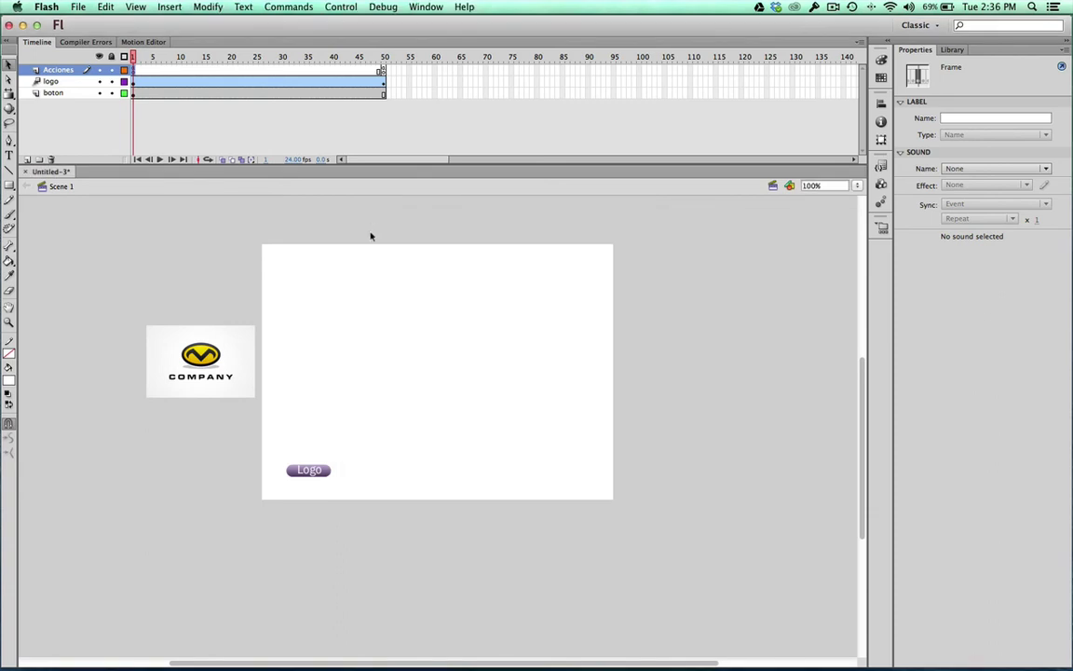
# Check the Logo button's instance properties and open the script of frame 1 of the Acciones layer in the Actions editor, moved higher
pyautogui.click(319, 475)
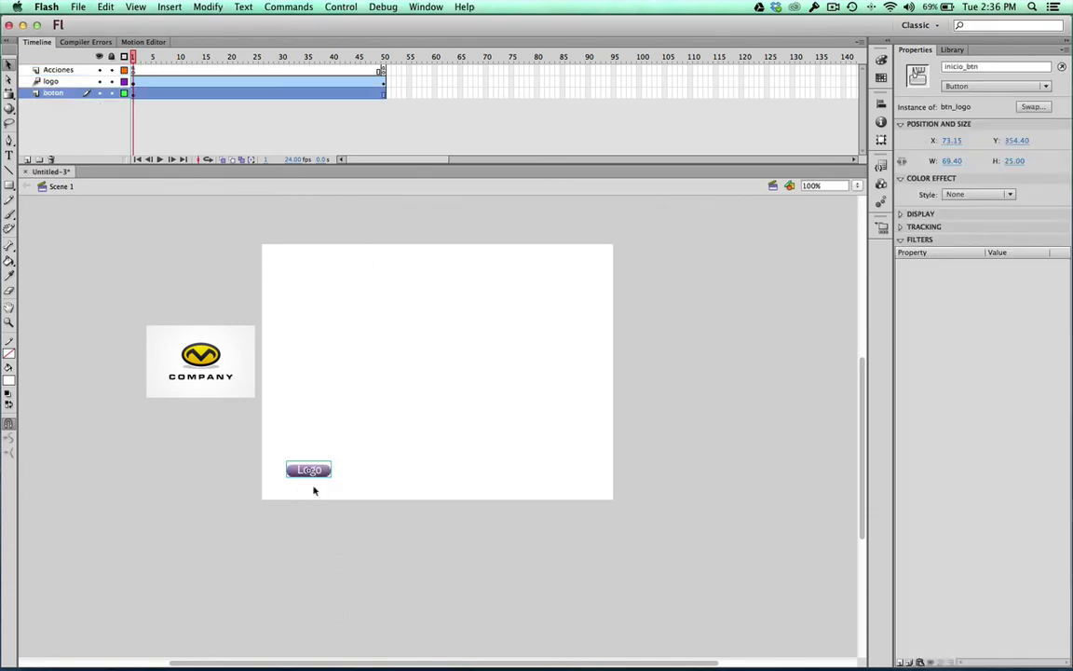
pyautogui.click(134, 71)
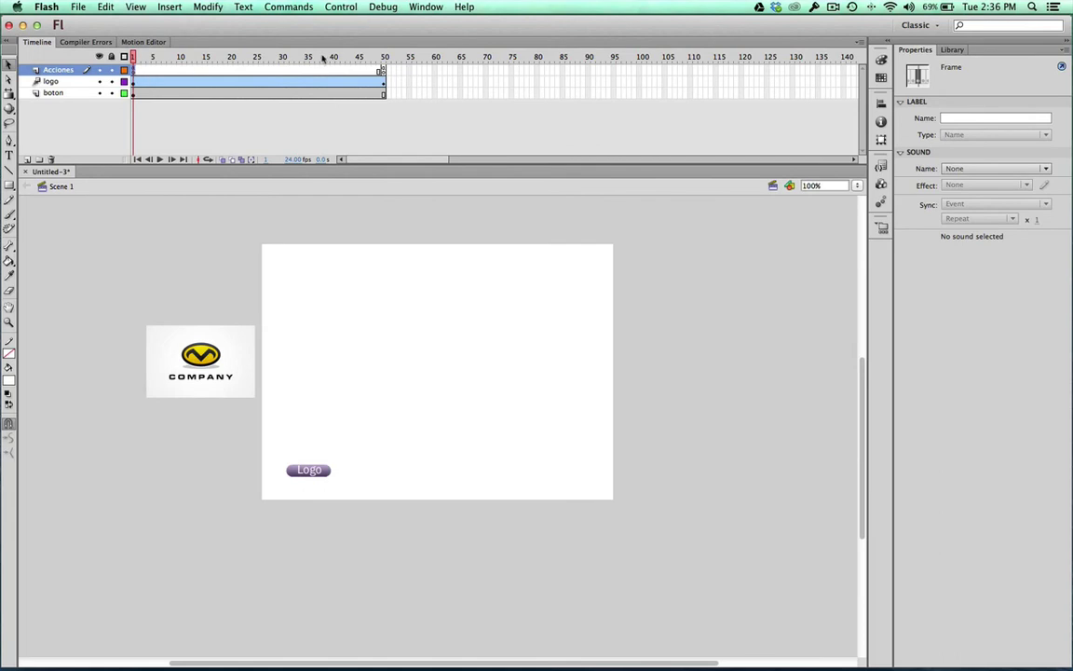
pyautogui.click(426, 6)
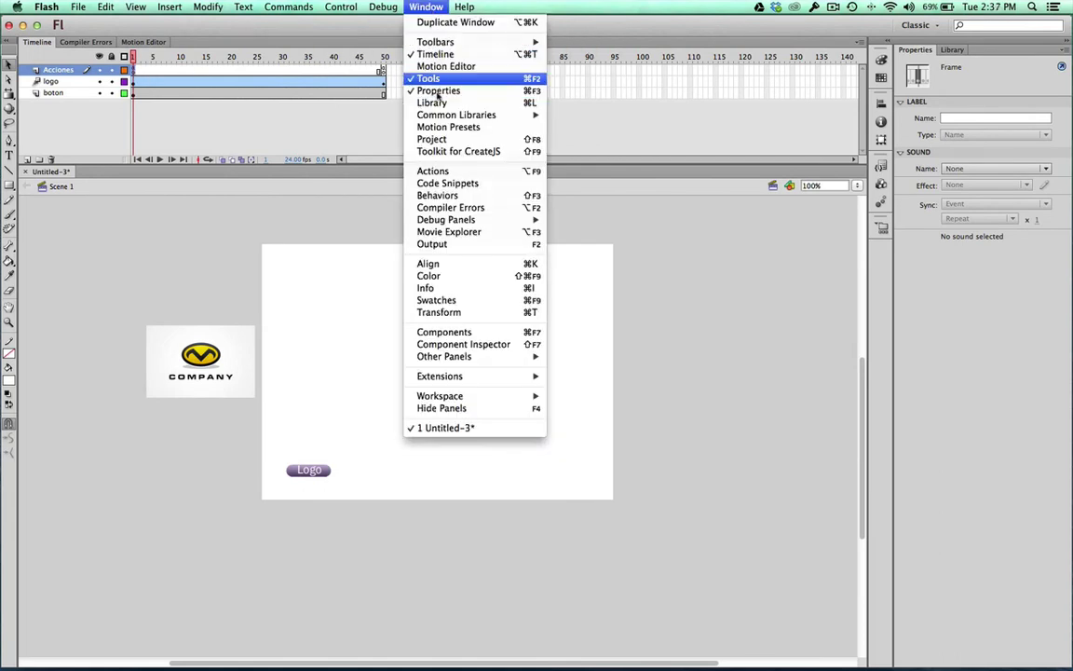
pyautogui.click(449, 173)
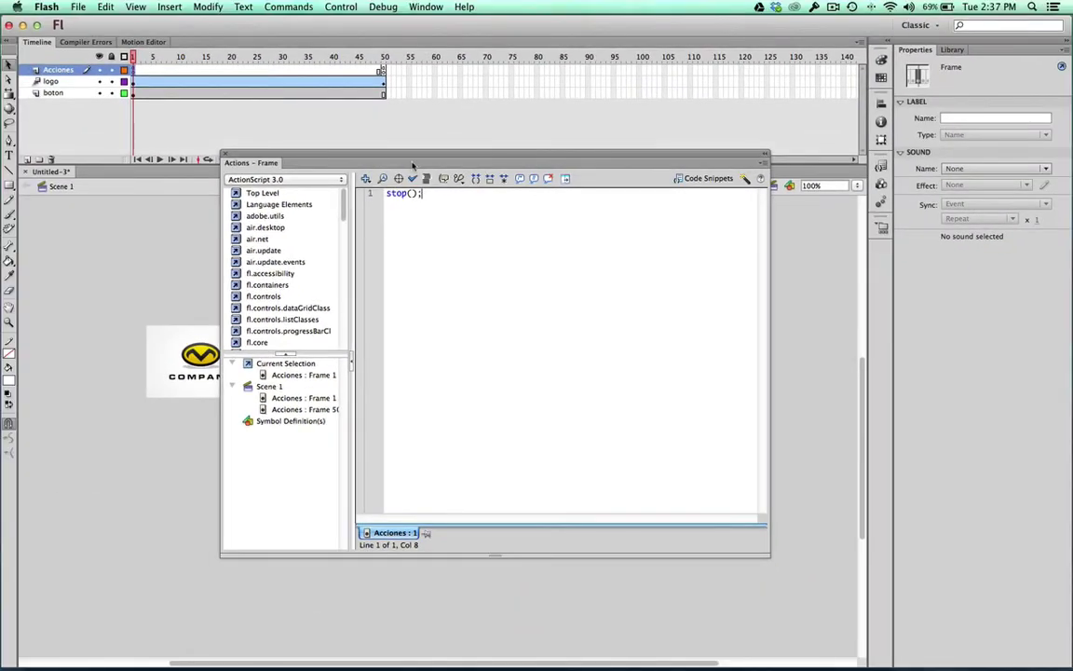
pyautogui.moveTo(413, 165); pyautogui.dragTo(435, 66)
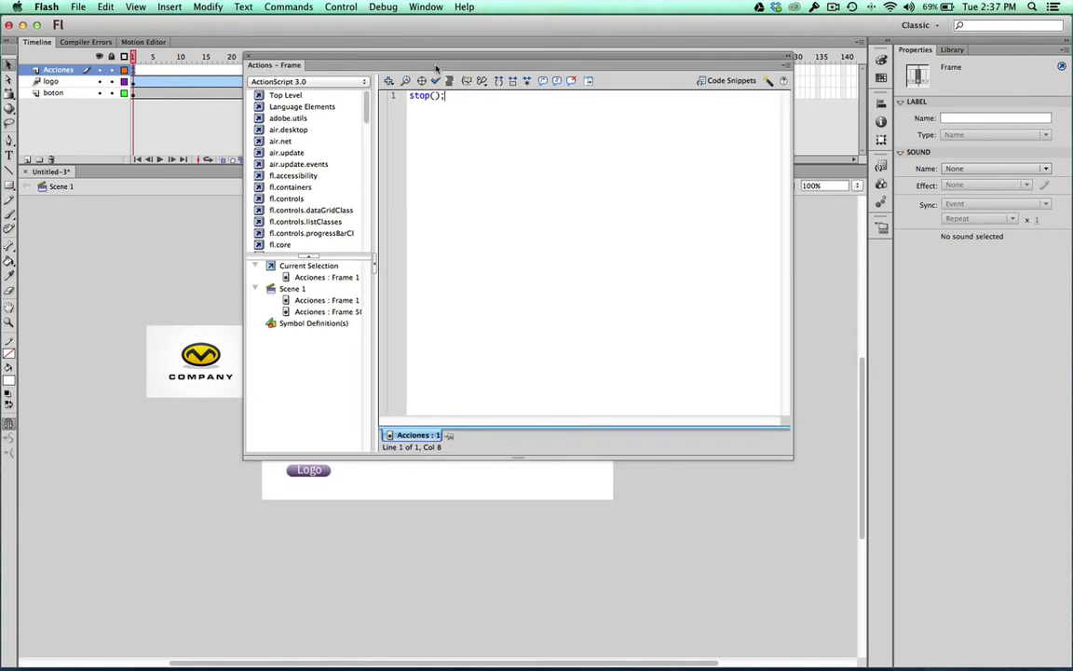
pyautogui.click(326, 475)
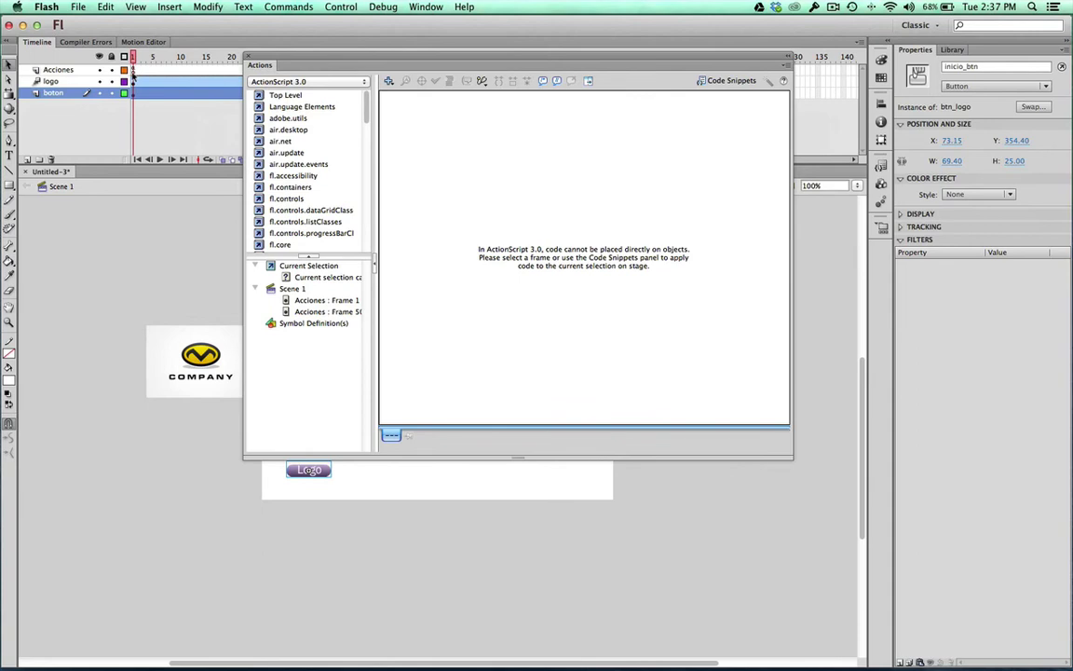
pyautogui.click(133, 71)
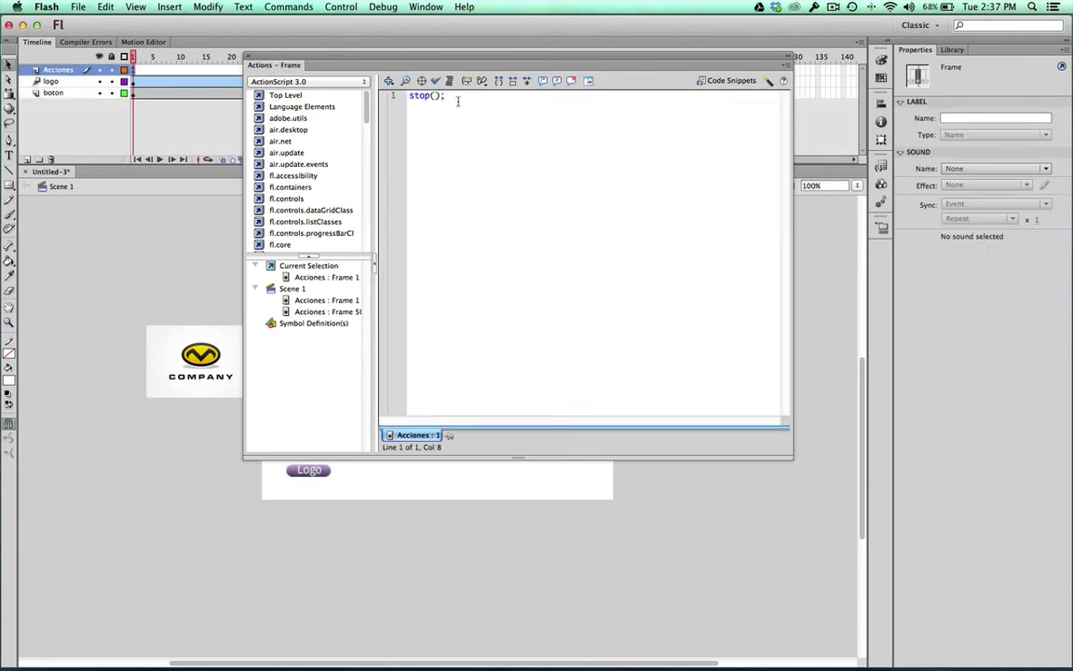
# Add inicio_btn.addEventListener on a new line below stop(); in the frame 1 script
pyautogui.press('Return')
pyautogui.write('in')
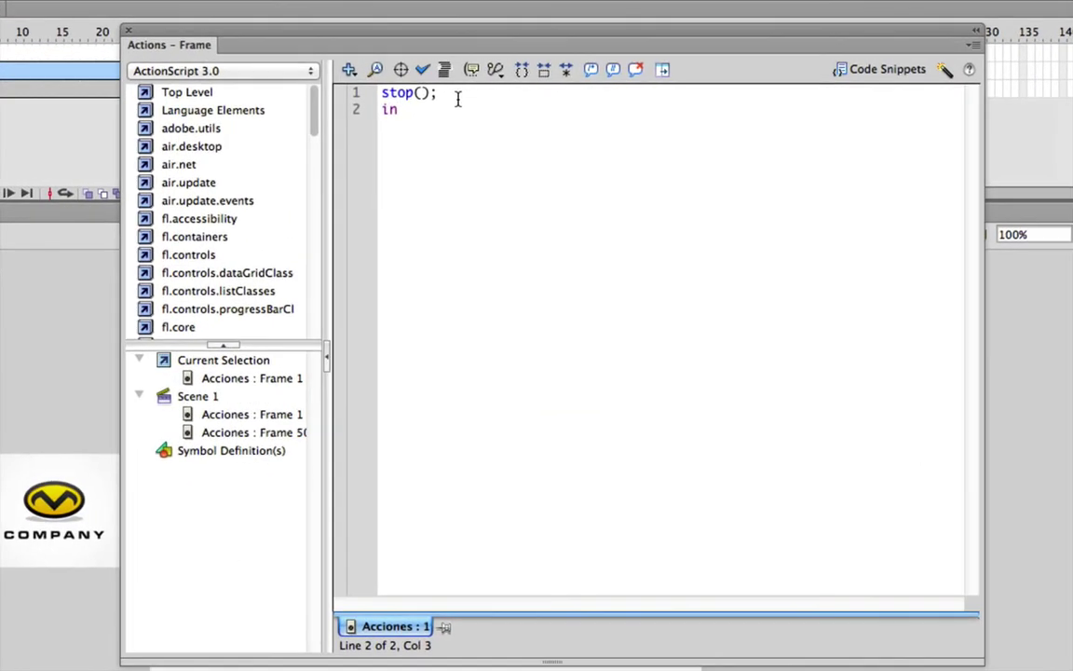
pyautogui.write('icio_btn')
pyautogui.press('BackSpace')
pyautogui.write('.addEventL')
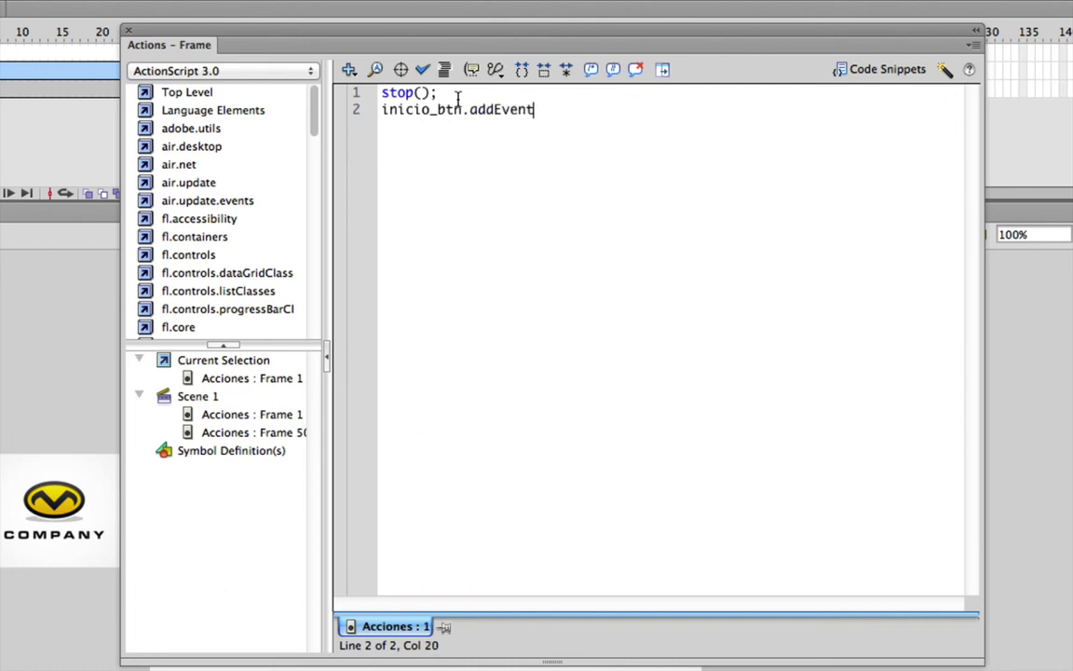
pyautogui.write('ister')
pyautogui.press('BackSpace')
pyautogui.write('ner')
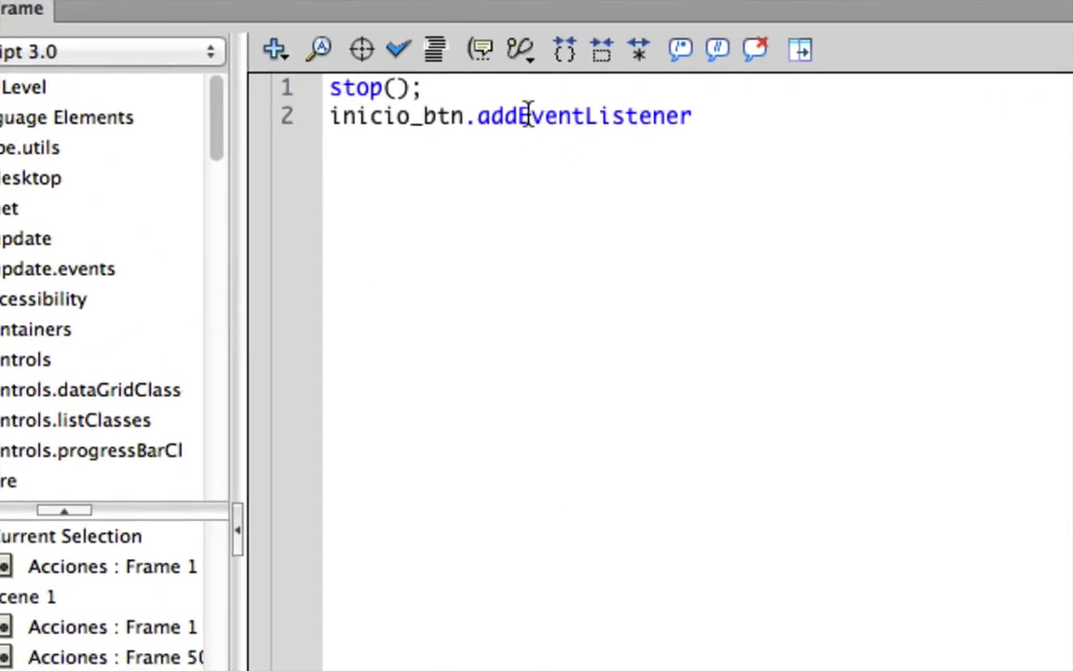
# Examine the capital E and the whole method name in addEventListener by highlighting them
pyautogui.moveTo(531, 115); pyautogui.dragTo(519, 115)
pyautogui.rightClick(521, 124)
pyautogui.click(517, 129)
pyautogui.moveTo(519, 119); pyautogui.dragTo(526, 121)
pyautogui.click(530, 120)
pyautogui.moveTo(479, 121); pyautogui.dragTo(695, 117)
pyautogui.click(696, 119)
# Try a lowercase l in place of the capital L in addEventListener, and restore the capital
pyautogui.click(597, 126)
pyautogui.press('BackSpace')
pyautogui.write('l')
pyautogui.press('BackSpace')
pyautogui.write('L')
# Review the capitals E and L in addEventListener and place the cursor at the end of the line
pyautogui.moveTo(531, 118); pyautogui.dragTo(518, 118)
pyautogui.moveTo(585, 116); pyautogui.dragTo(598, 116)
pyautogui.moveTo(477, 119); pyautogui.dragTo(696, 120)
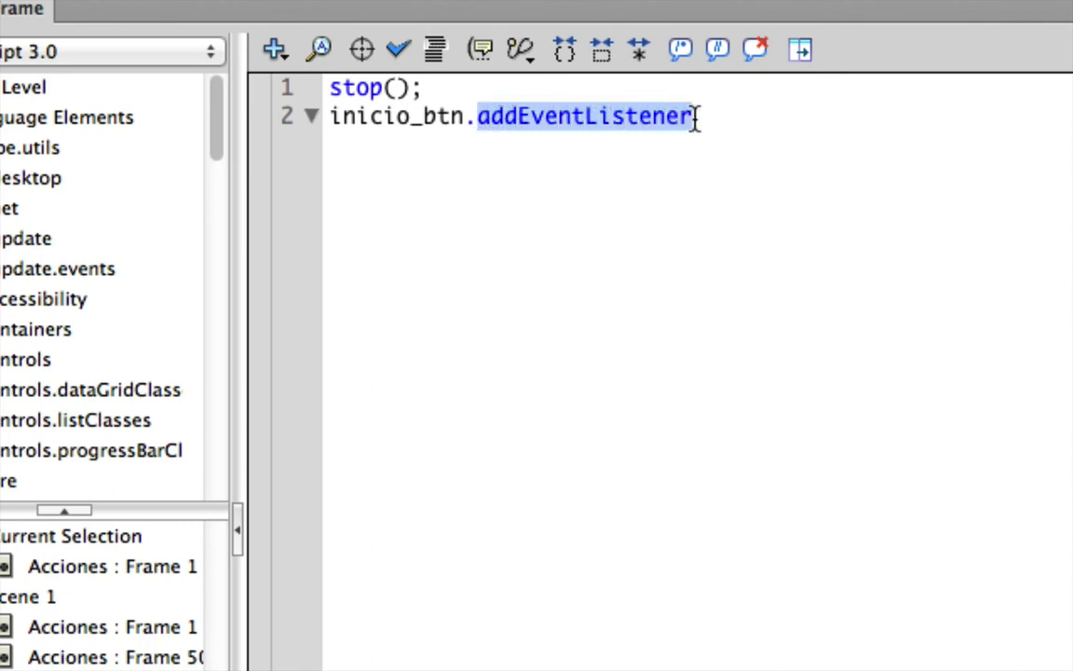
pyautogui.click(699, 118)
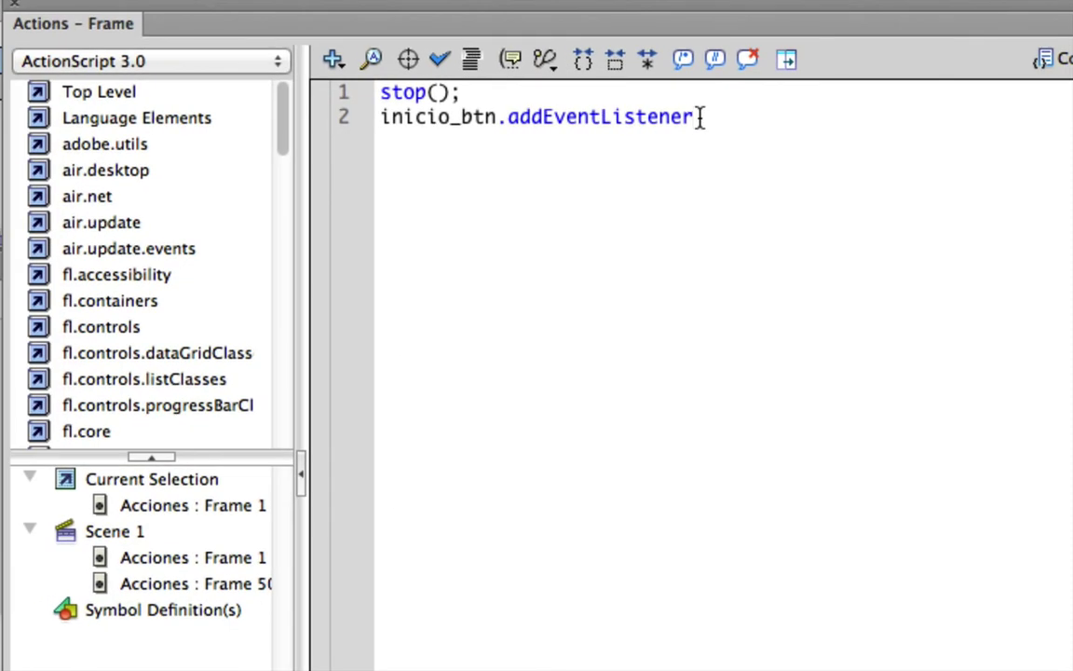
# Open the addEventListener parenthesis and insert the MouseEvent class of flash.events from the code hints
pyautogui.write('(')
pyautogui.hotkey('ctrl', 'space')
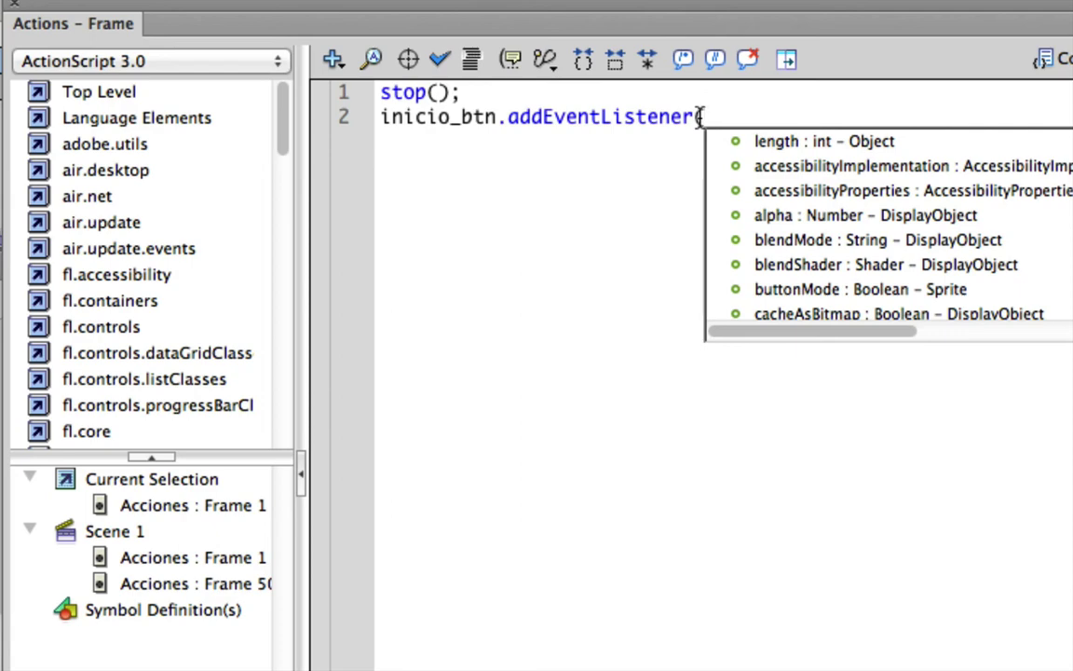
pyautogui.write('m')
pyautogui.press('BackSpace')
pyautogui.write('Mo')
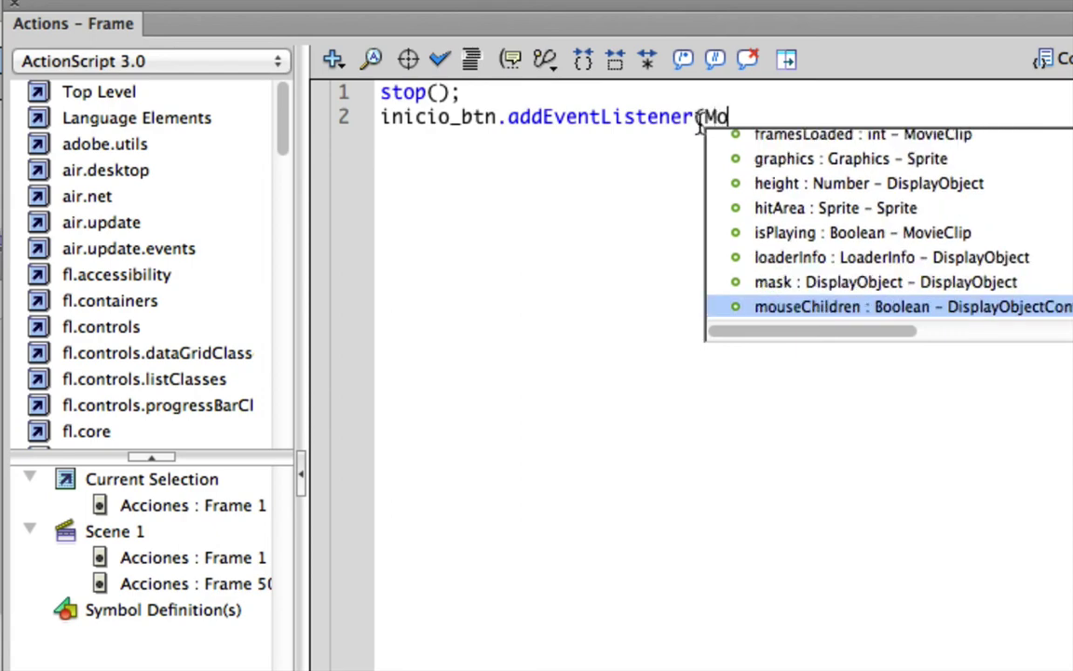
pyautogui.write('use')
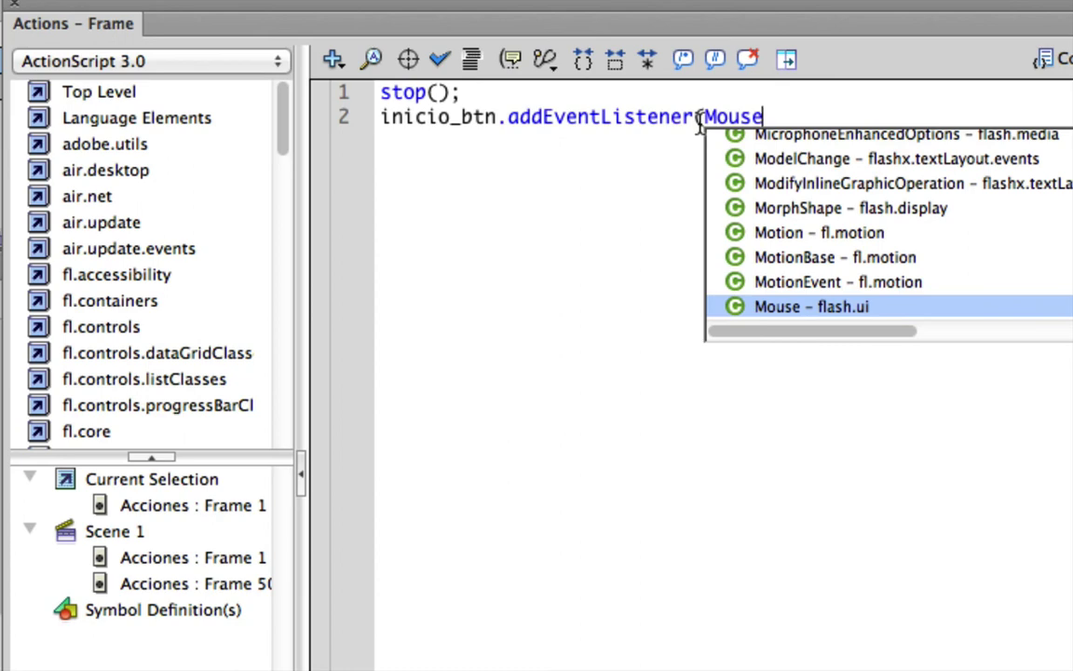
pyautogui.write('E')
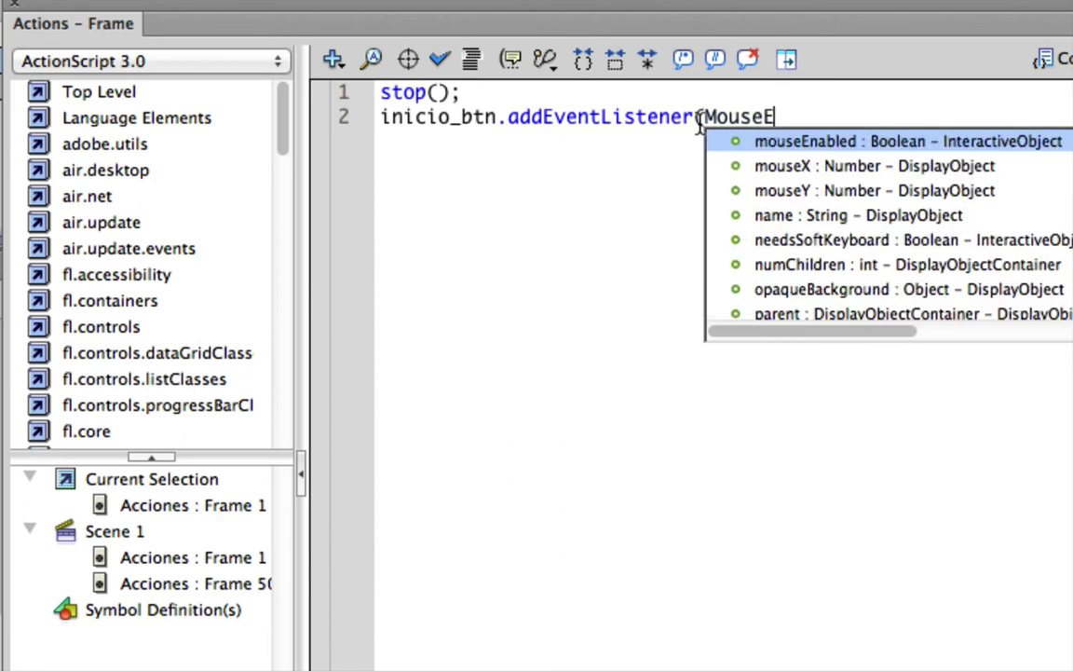
pyautogui.write('v')
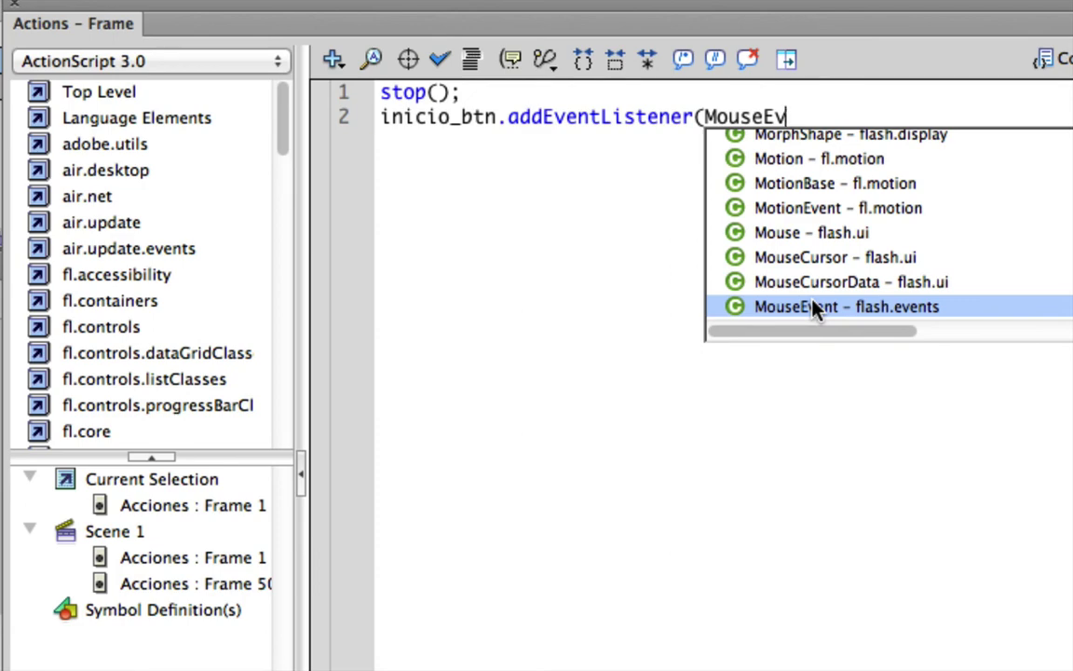
pyautogui.hscroll(3, 812, 311)
pyautogui.hscroll(-3, 813, 307)
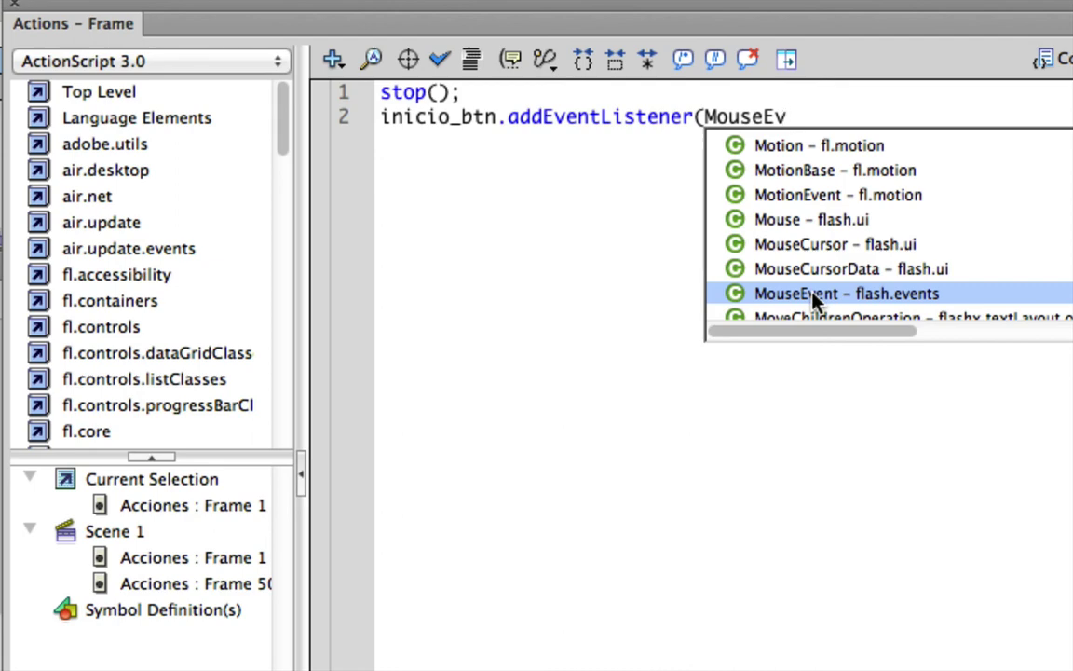
pyautogui.doubleClick(812, 294)
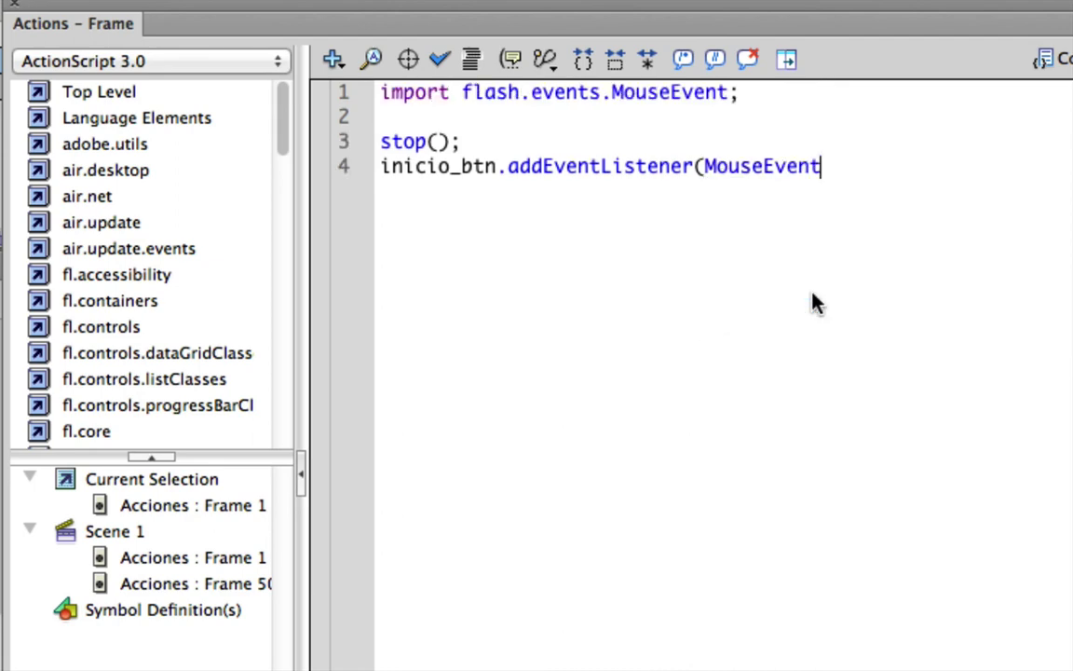
# Complete the addEventListener arguments with MouseEvent.CLICK and the handler name iniciarLogoF, and close the parenthesis
pyautogui.write('.')
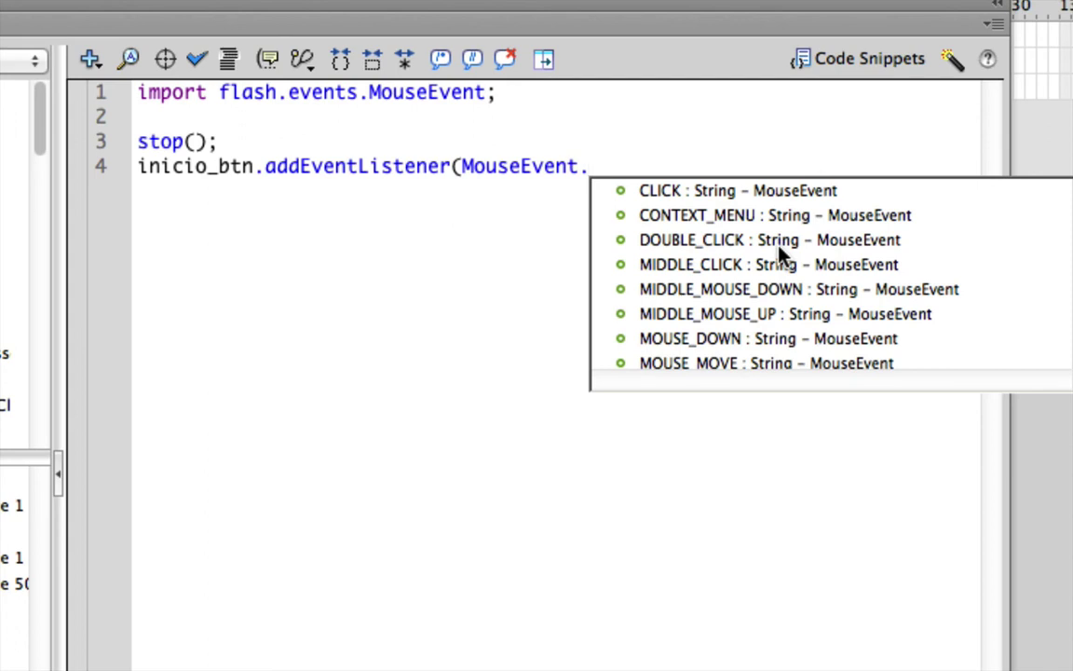
pyautogui.doubleClick(667, 191)
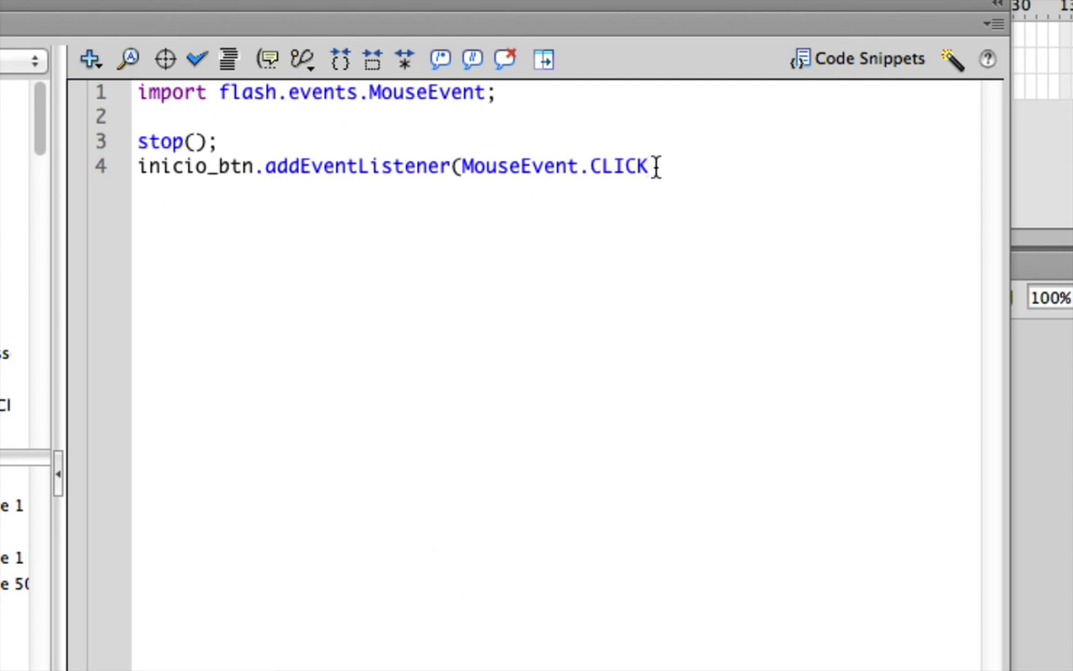
pyautogui.write(',')
pyautogui.write('inicio')
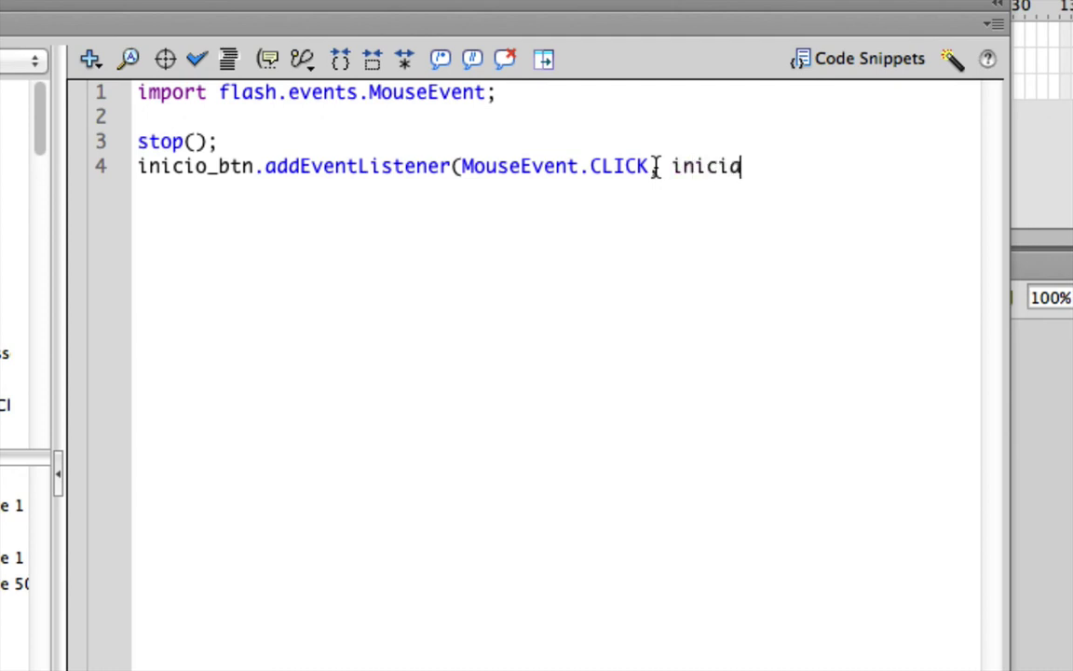
pyautogui.press('BackSpace')
pyautogui.write('arLogo')
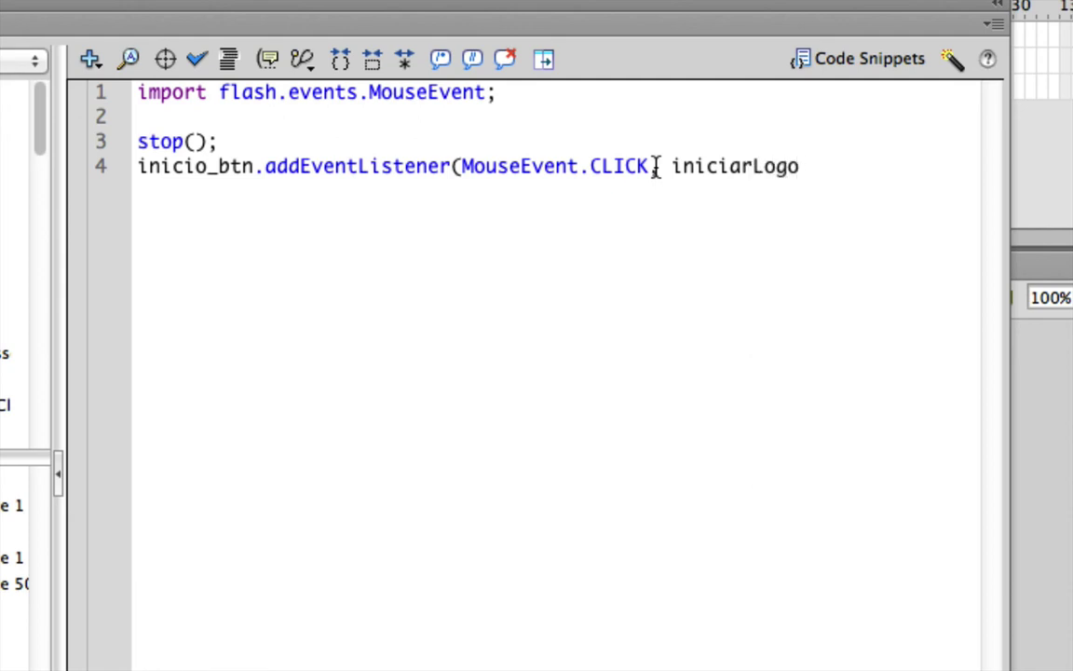
pyautogui.write('F')
pyautogui.write(')')
# Insert a space before the addEventListener parenthesis and end the listener line with a semicolon
pyautogui.click(453, 167)
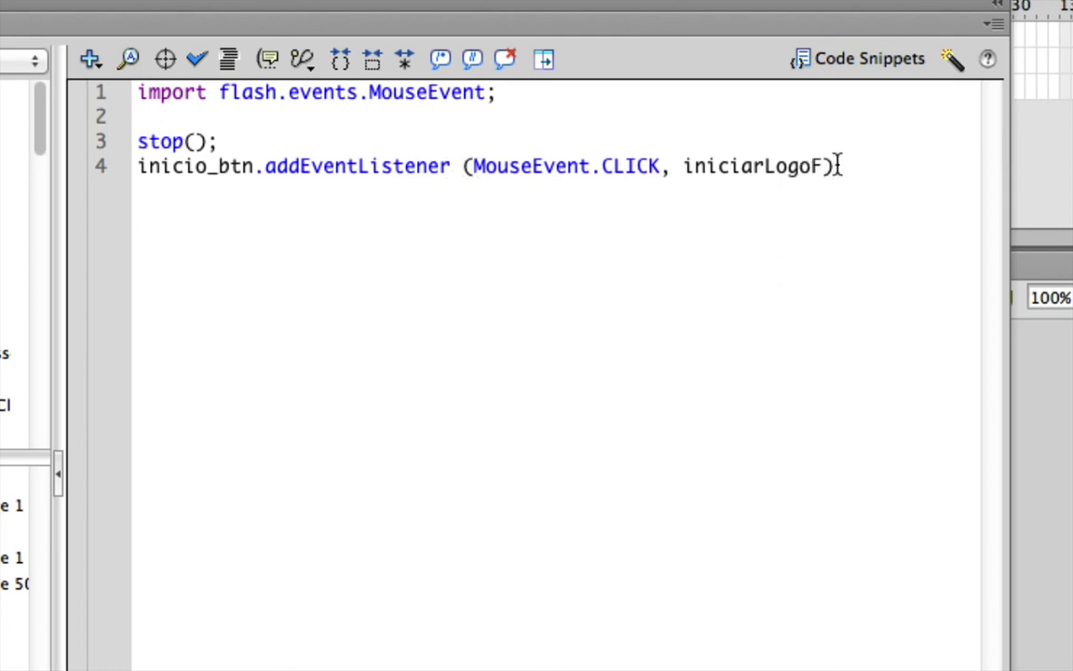
pyautogui.click(836, 166)
pyautogui.write(';')
# Start the declaration function iniciarLogoF below the listener, leaving one blank line between them
pyautogui.press('Return')
pyautogui.press('Return')
pyautogui.write('fun')
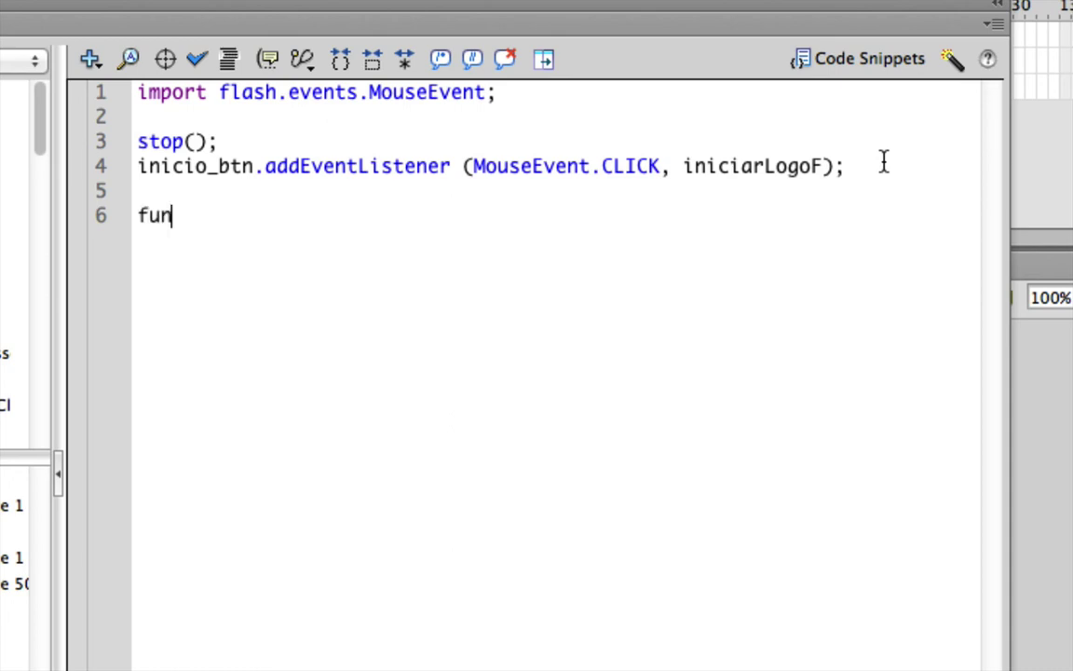
pyautogui.write('ction')
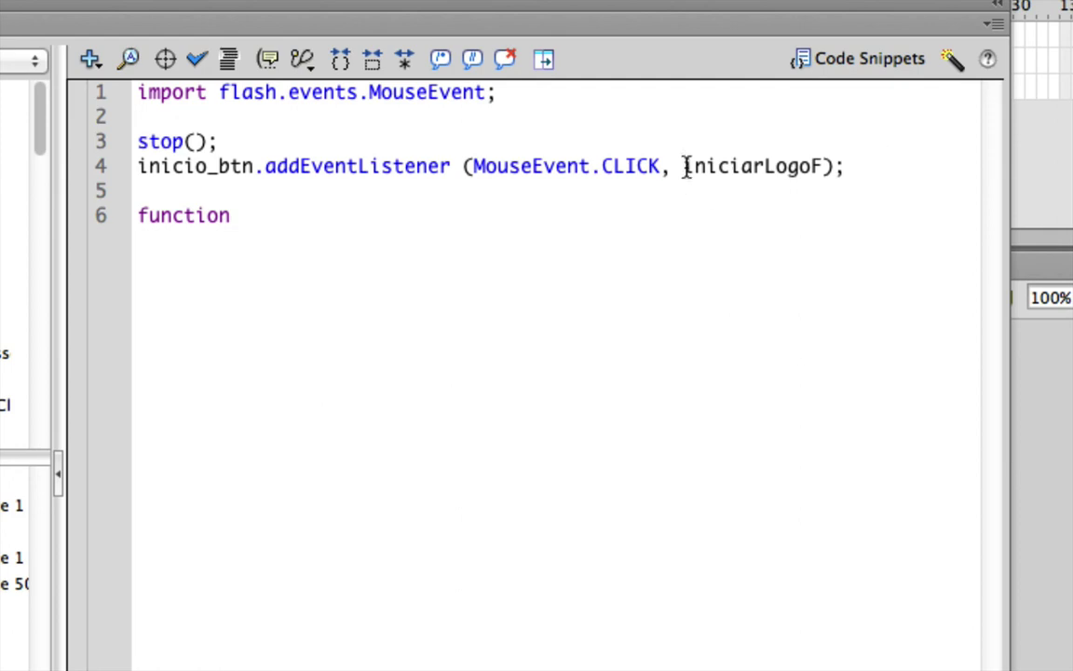
pyautogui.moveTo(685, 166); pyautogui.dragTo(823, 165)
pyautogui.click(275, 218)
pyautogui.write('iniciar')
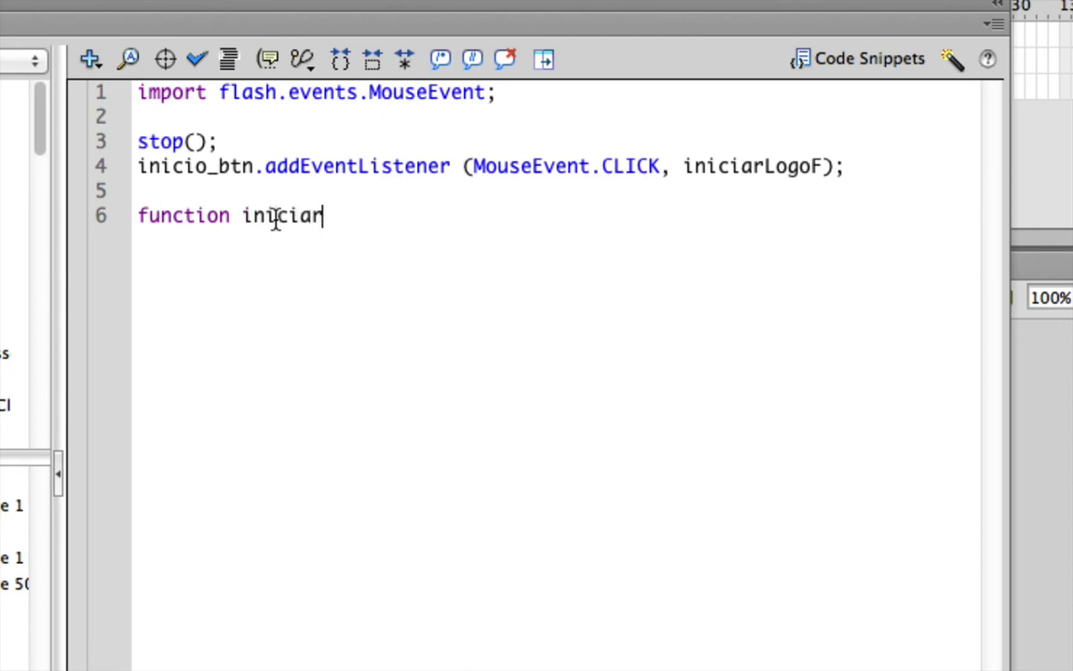
pyautogui.write('Lof')
pyautogui.press('BackSpace')
pyautogui.write('goF')
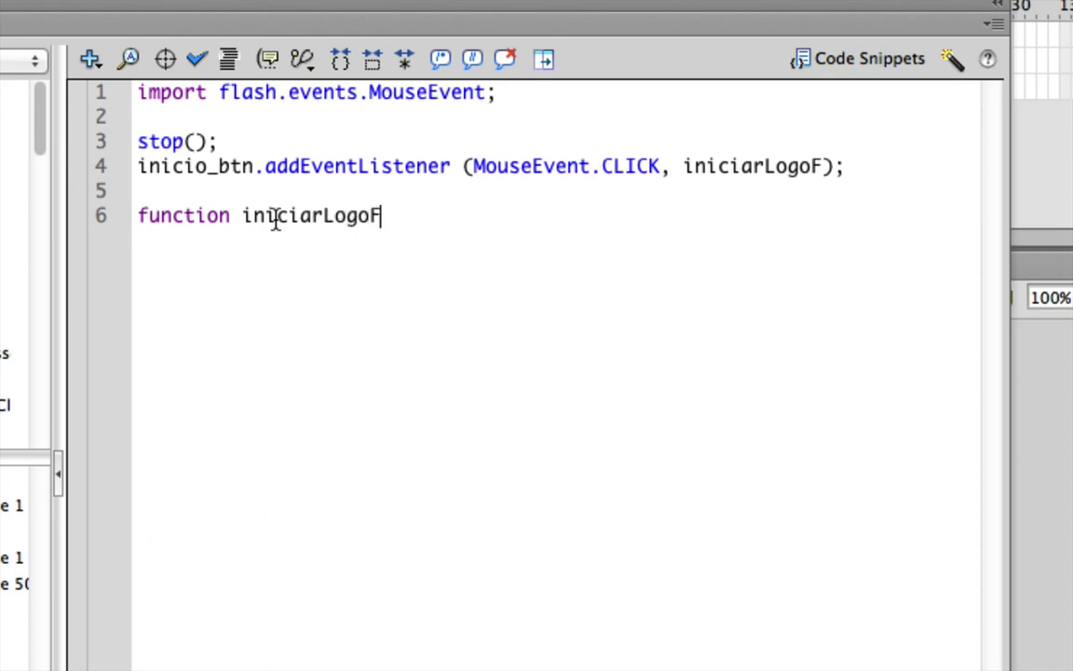
# Add the parameter evt:MouseEvent in a new parenthesis after the iniciarLogoF function name
pyautogui.write(' (')
pyautogui.write('evt:')
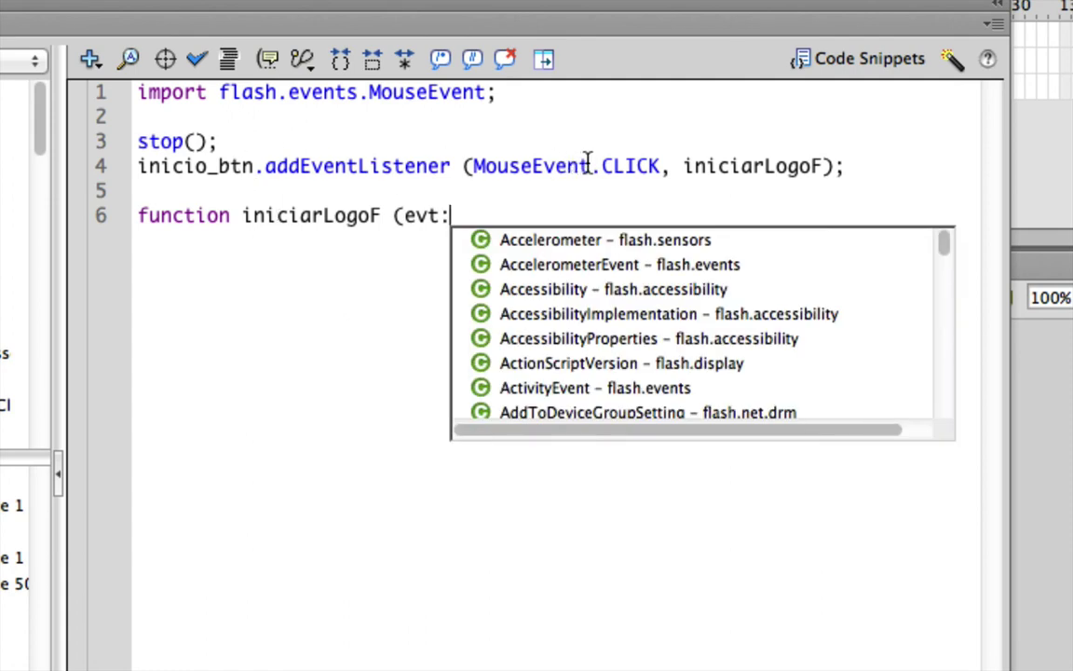
pyautogui.moveTo(588, 165); pyautogui.dragTo(472, 166)
pyautogui.rightClick(473, 210)
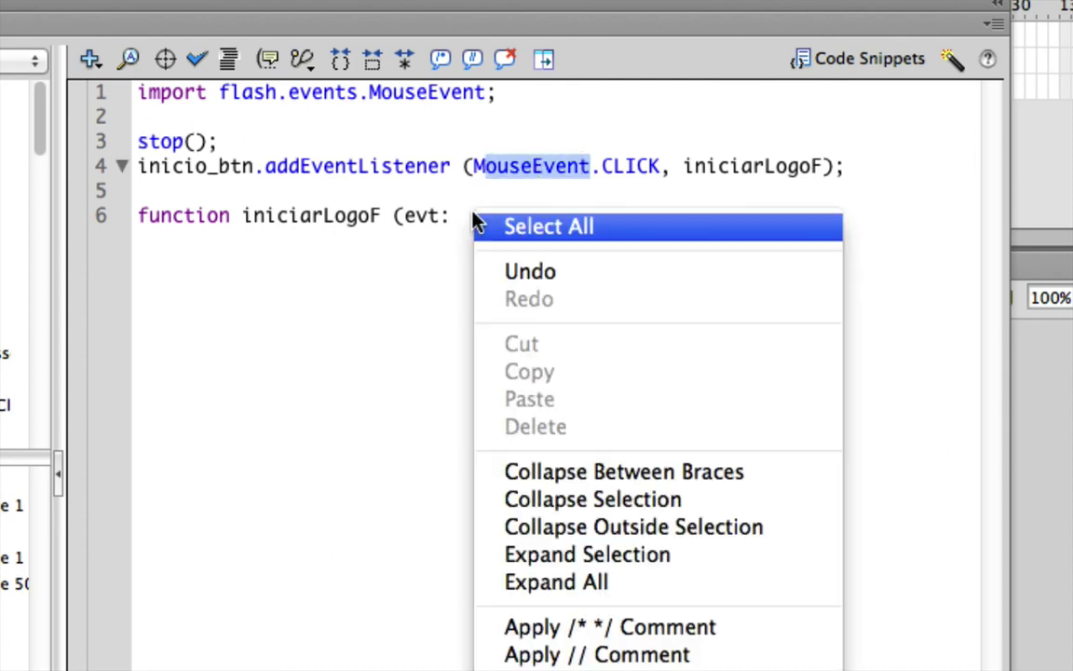
pyautogui.click(451, 218)
pyautogui.press('BackSpace')
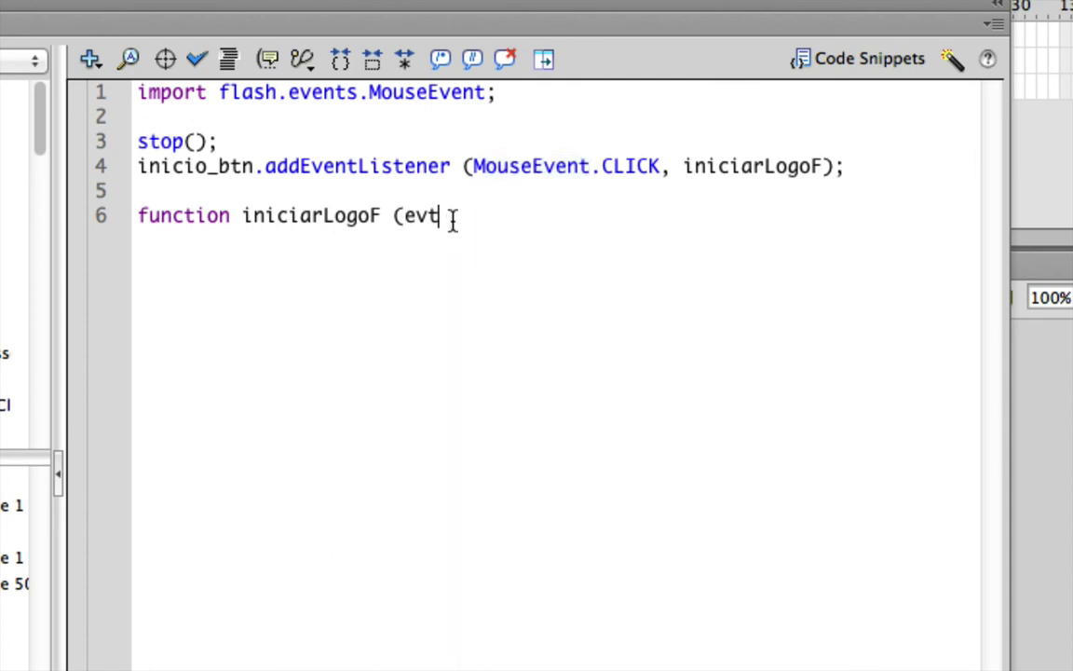
pyautogui.write(':')
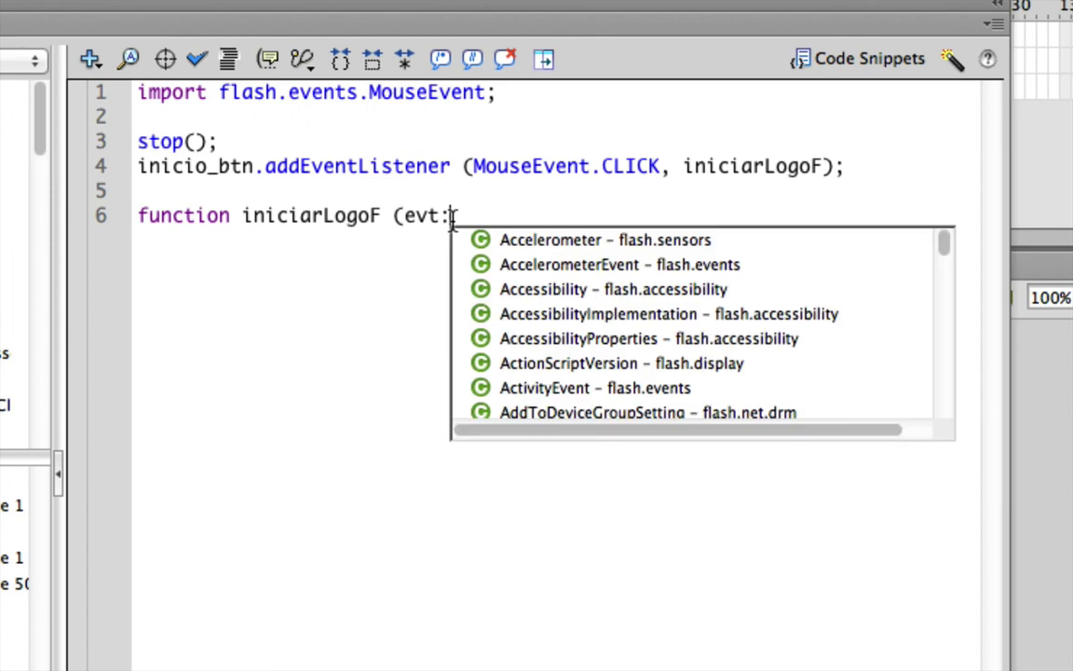
pyautogui.write('Mouse')
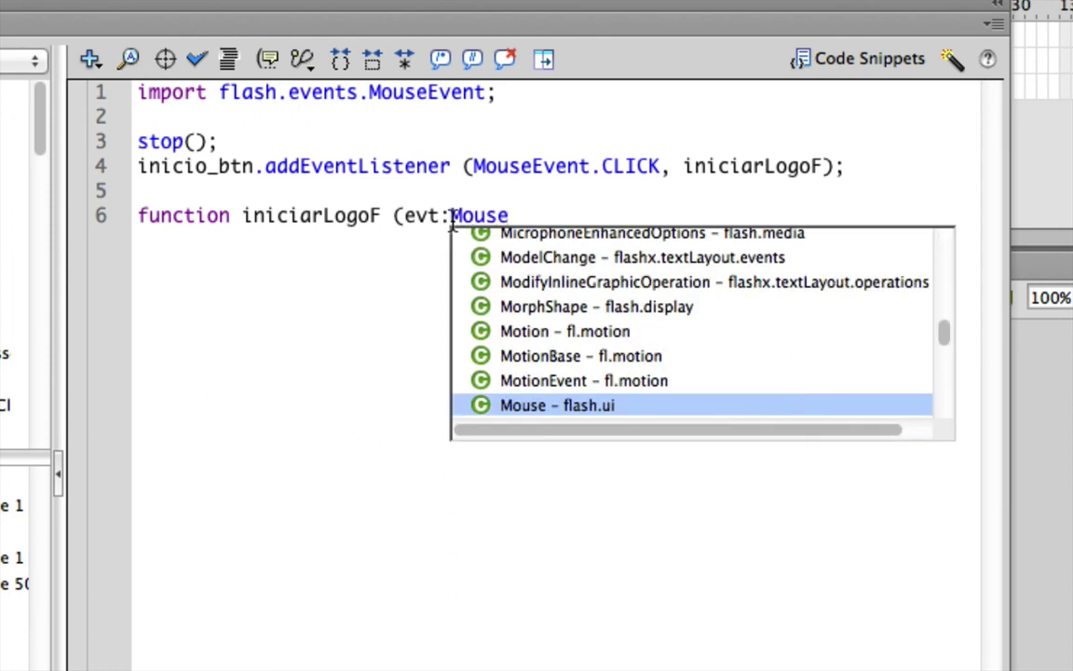
pyautogui.write('E')
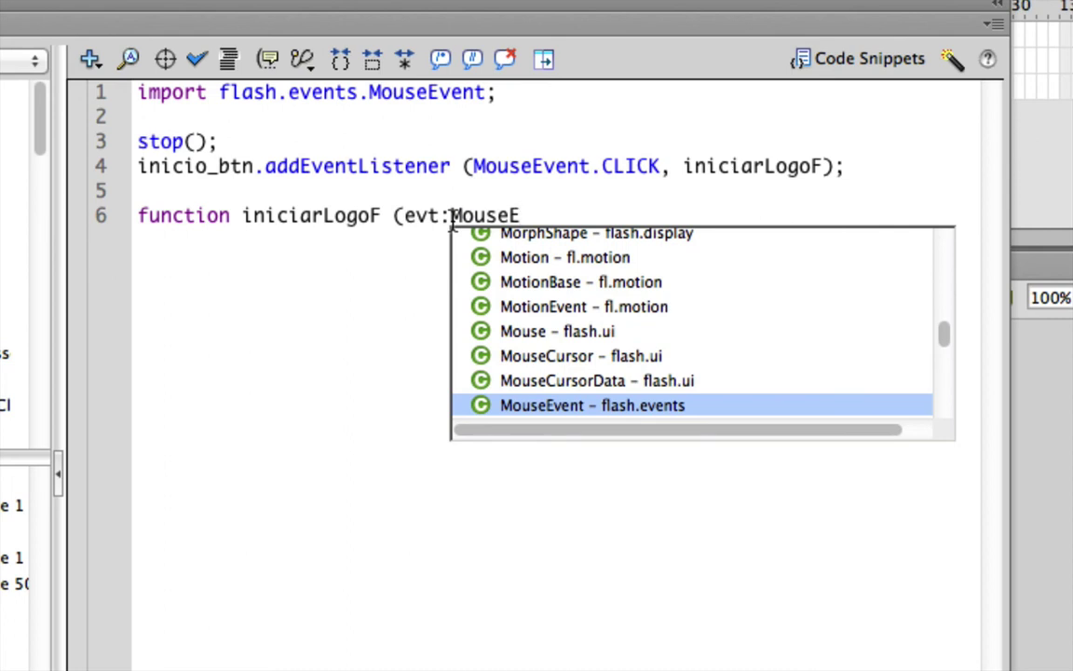
pyautogui.press('Return')
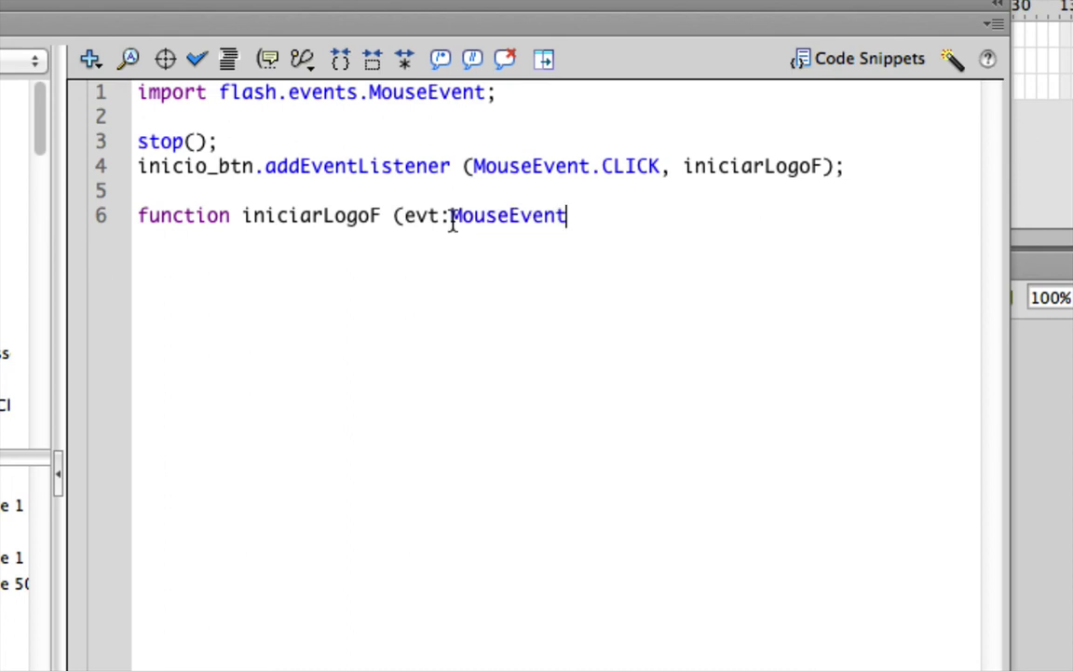
# Close the parameter list with return type void and add a braced function body containing play();
pyautogui.write('):')
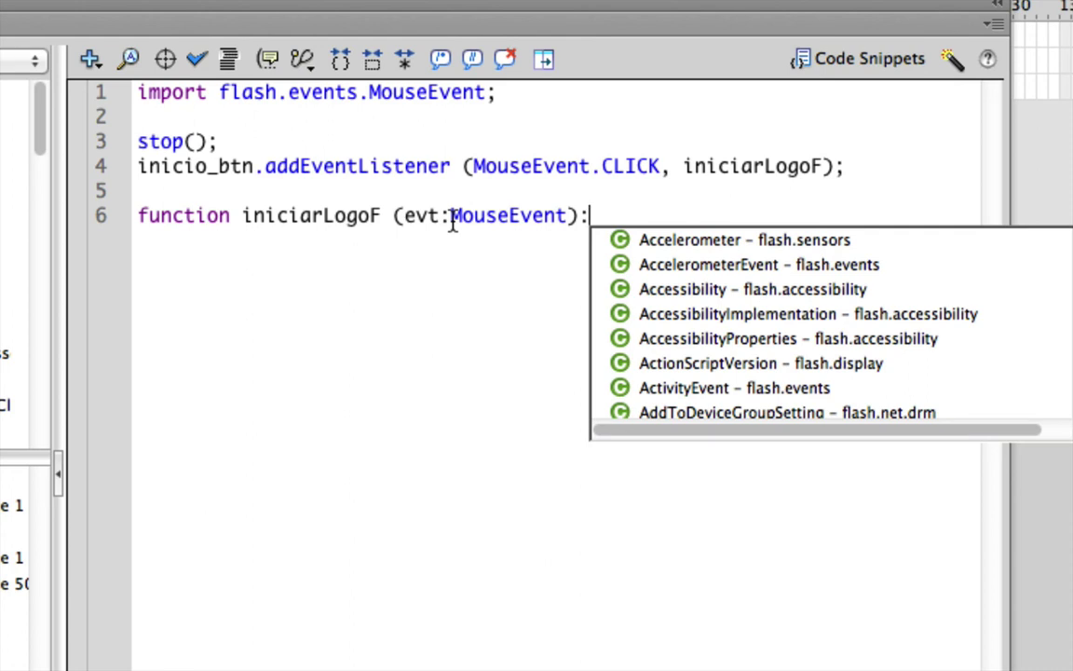
pyautogui.write('void')
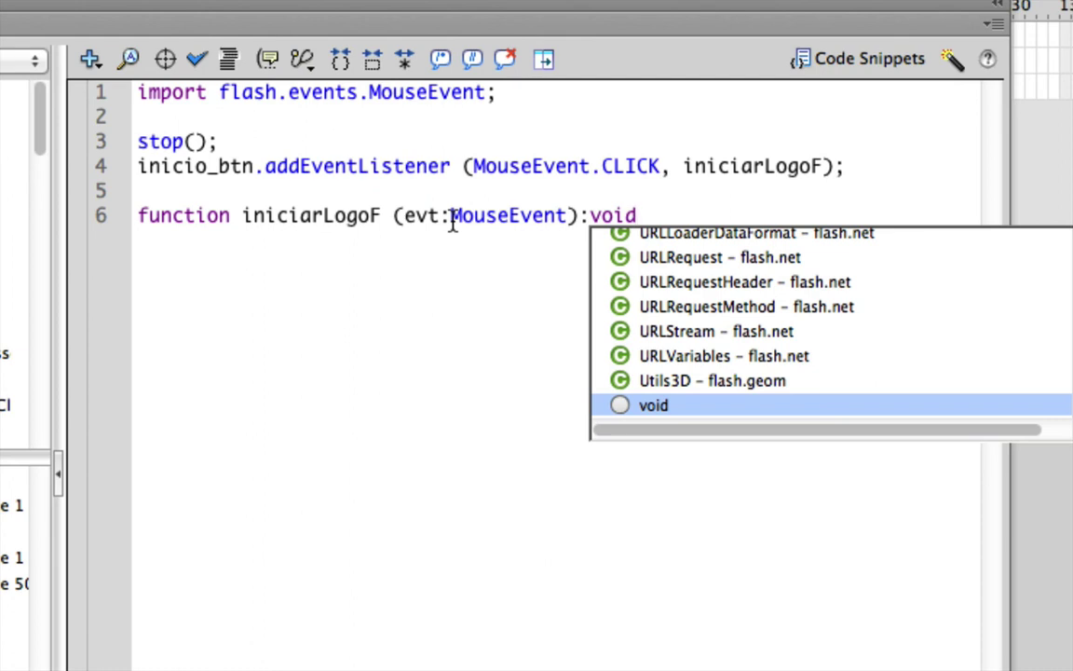
pyautogui.press('Escape')
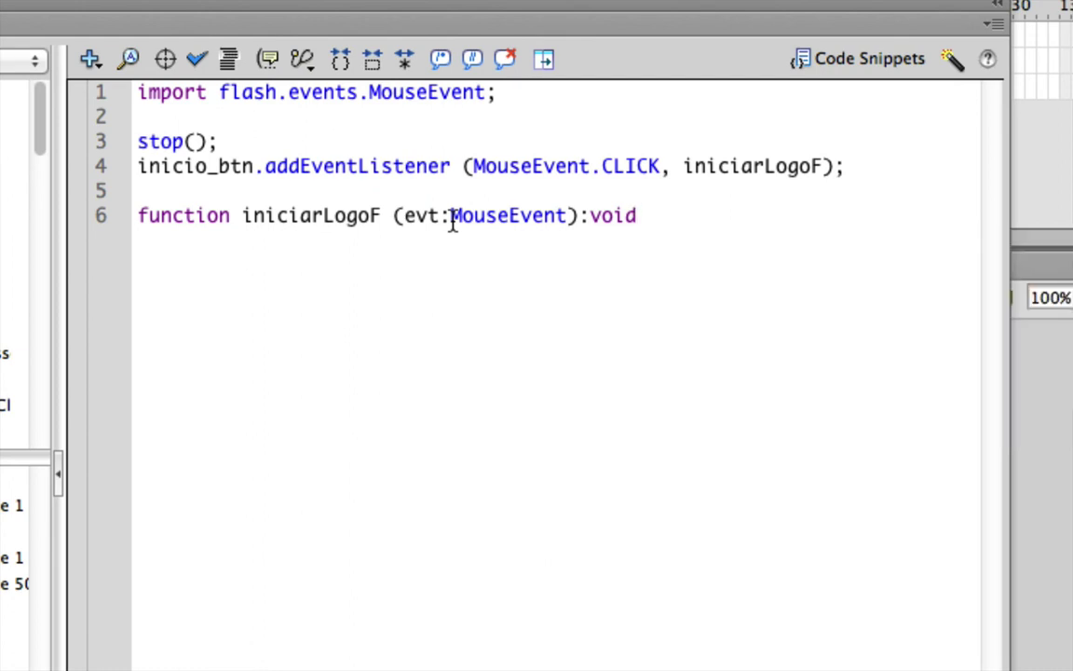
pyautogui.press('Return')
pyautogui.write('{')
pyautogui.press('Return')
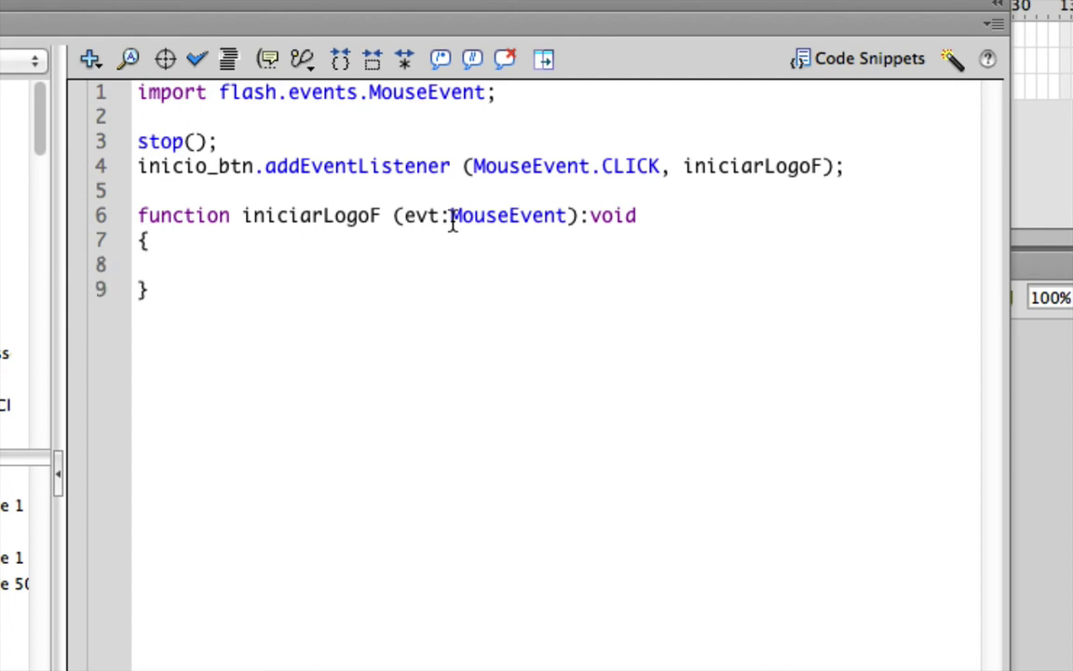
pyautogui.write('play()')
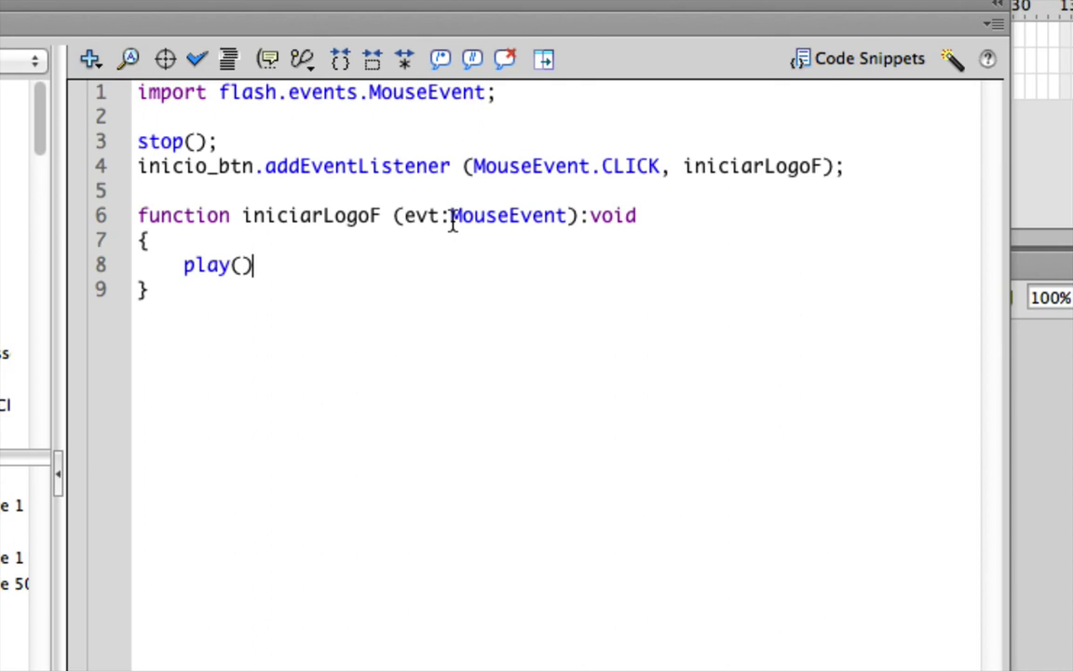
pyautogui.write(';')
# Review the iniciarLogoF name in the listener and the function, and the play(); call, by highlighting them
pyautogui.moveTo(685, 168); pyautogui.dragTo(820, 168)
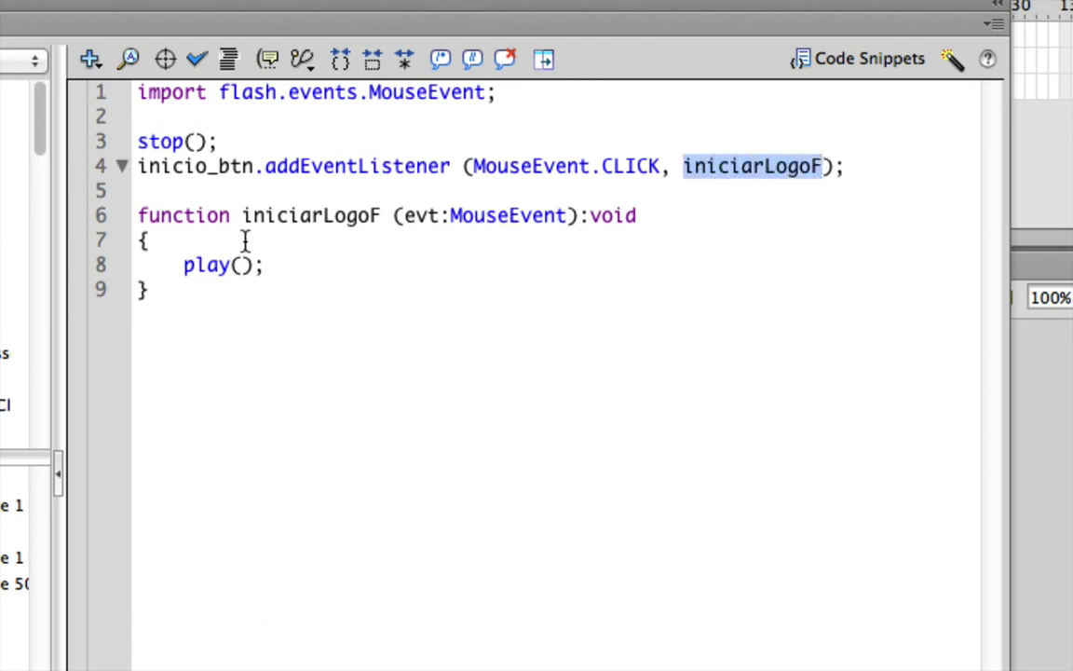
pyautogui.click(137, 215)
pyautogui.moveTo(137, 215); pyautogui.dragTo(380, 215)
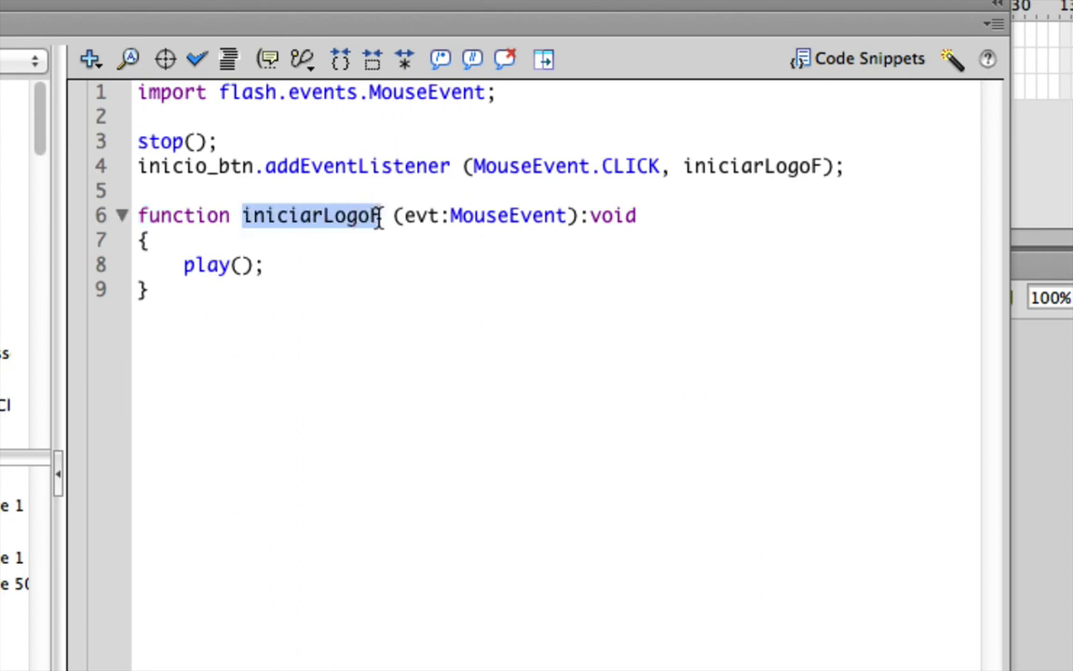
pyautogui.moveTo(266, 267); pyautogui.dragTo(175, 267)
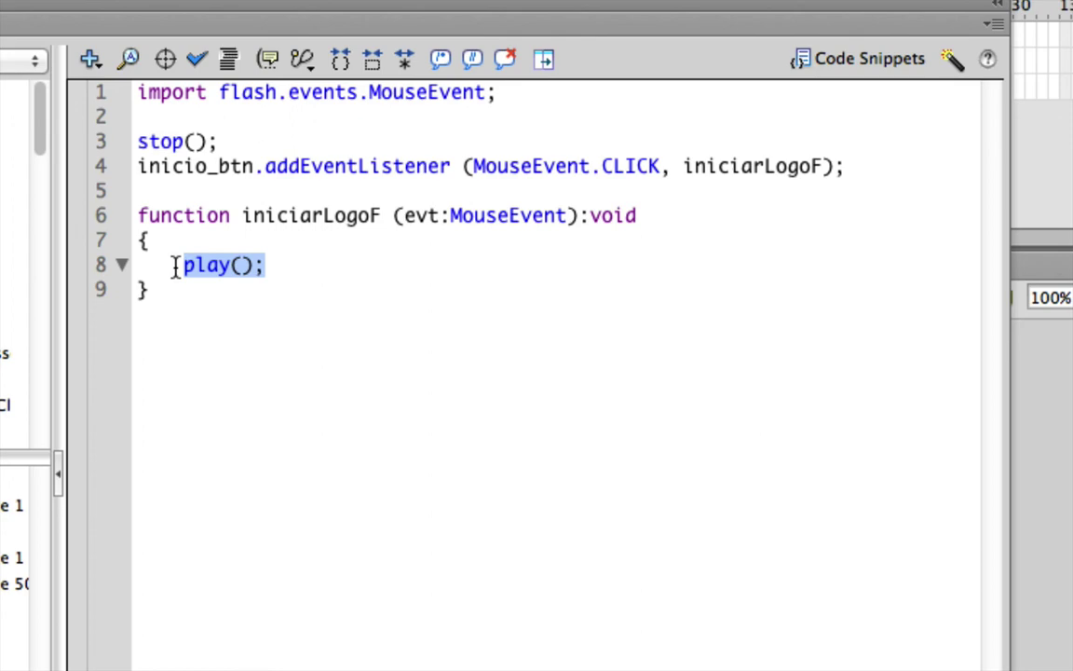
# Test the movie, try the Logo button in the preview, and close the preview window
pyautogui.press('super+Return')
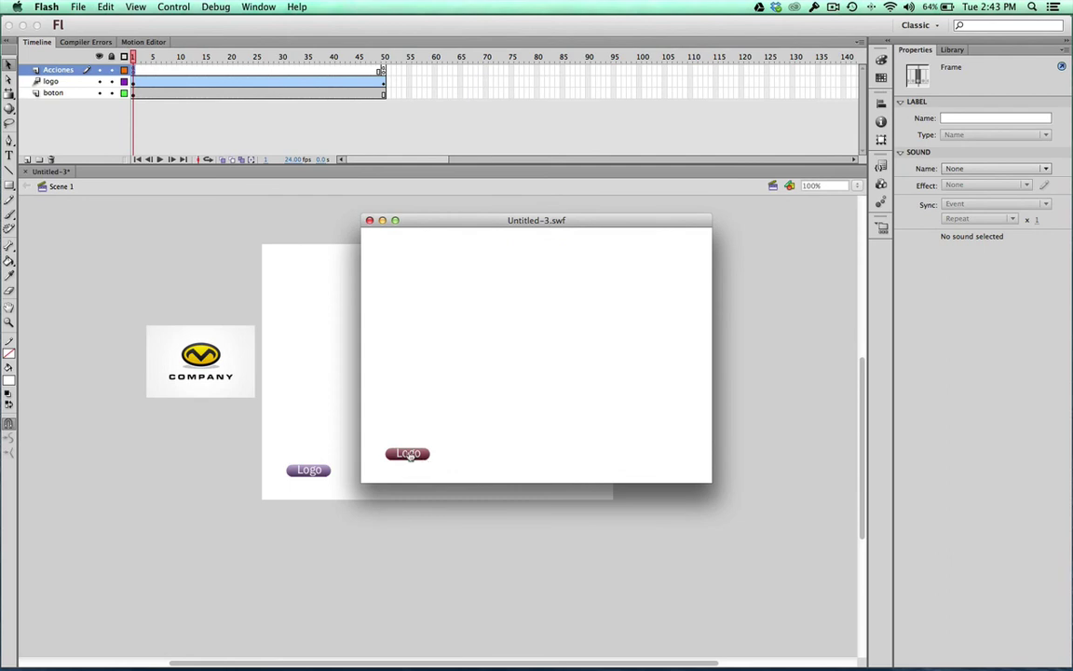
pyautogui.click(410, 456)
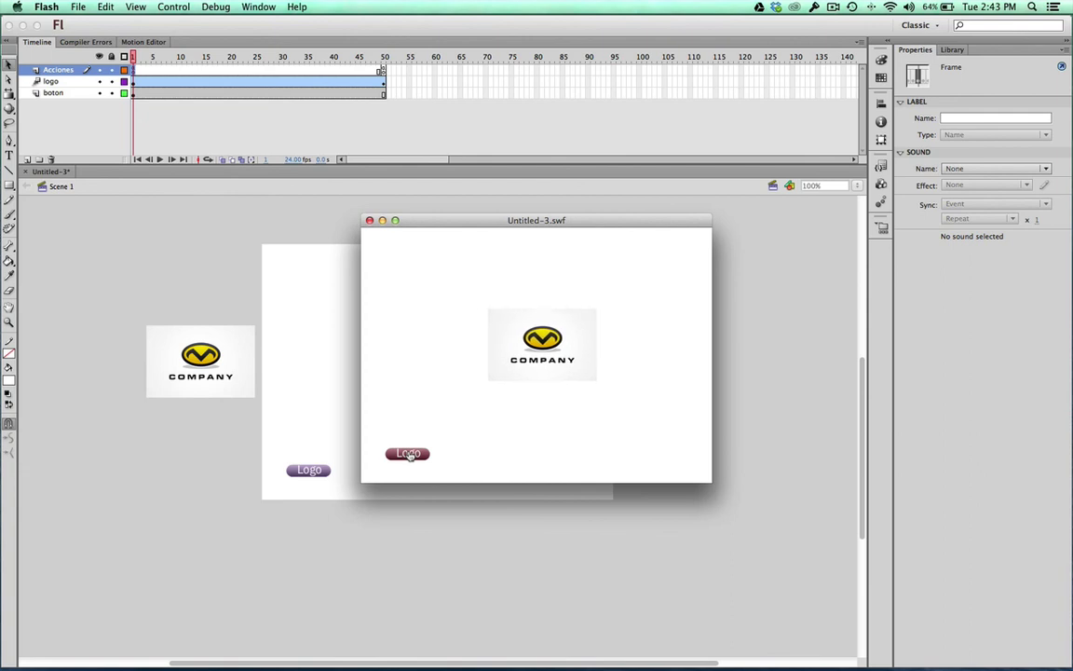
pyautogui.click(370, 220)
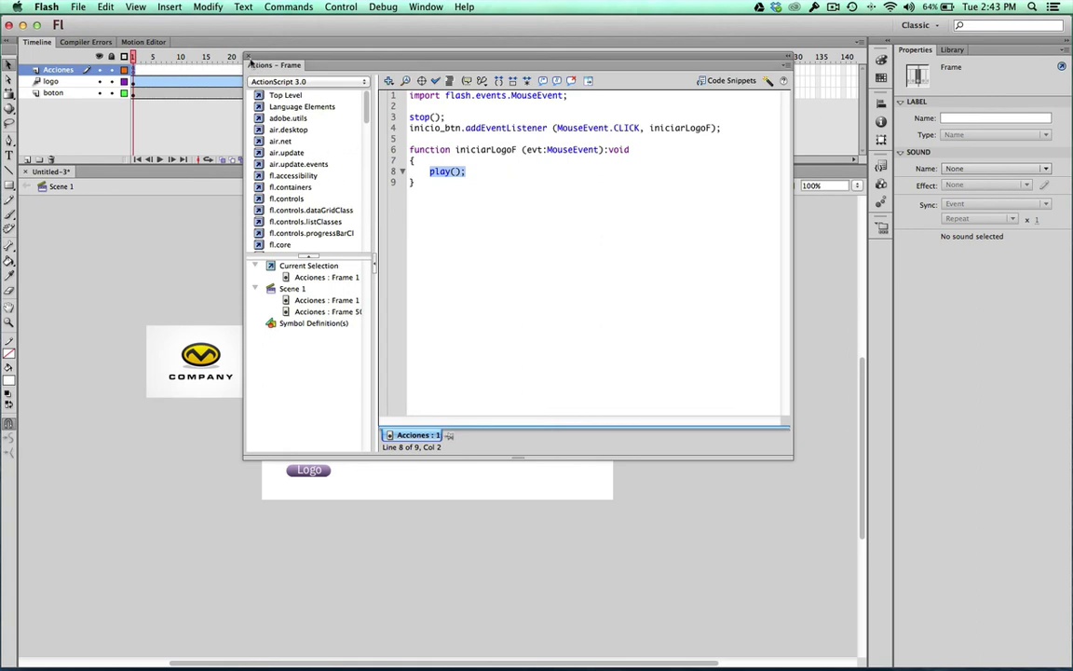
# Hide the code editor and scrub the playhead from frame 1 to frame 50 to review the logo animation
pyautogui.hotkey('alt', 'F9')
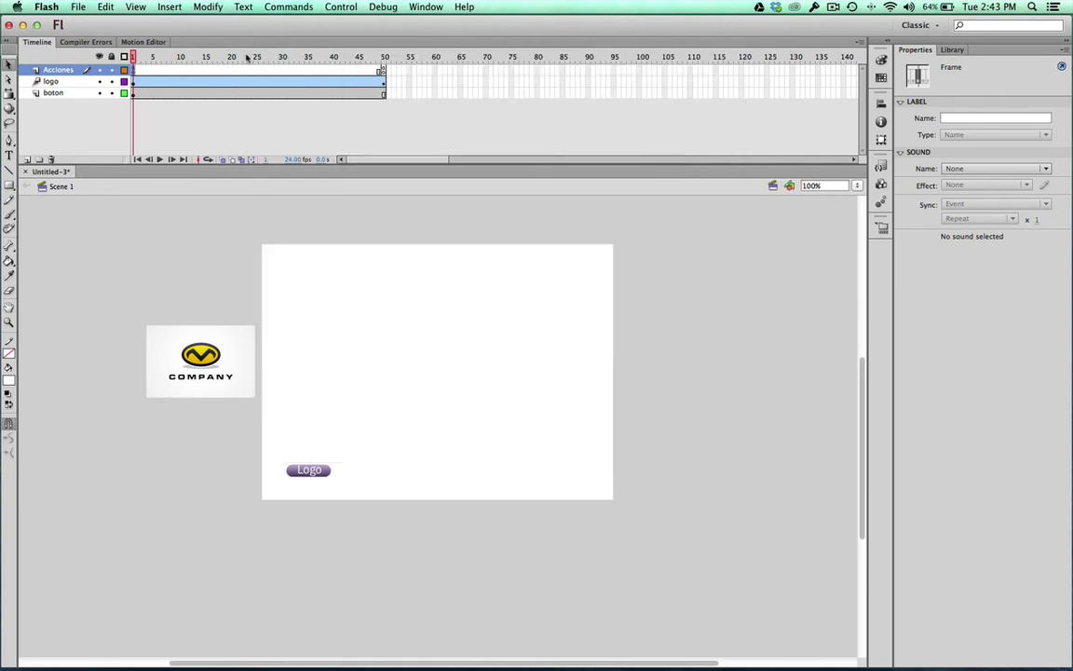
pyautogui.click(135, 58)
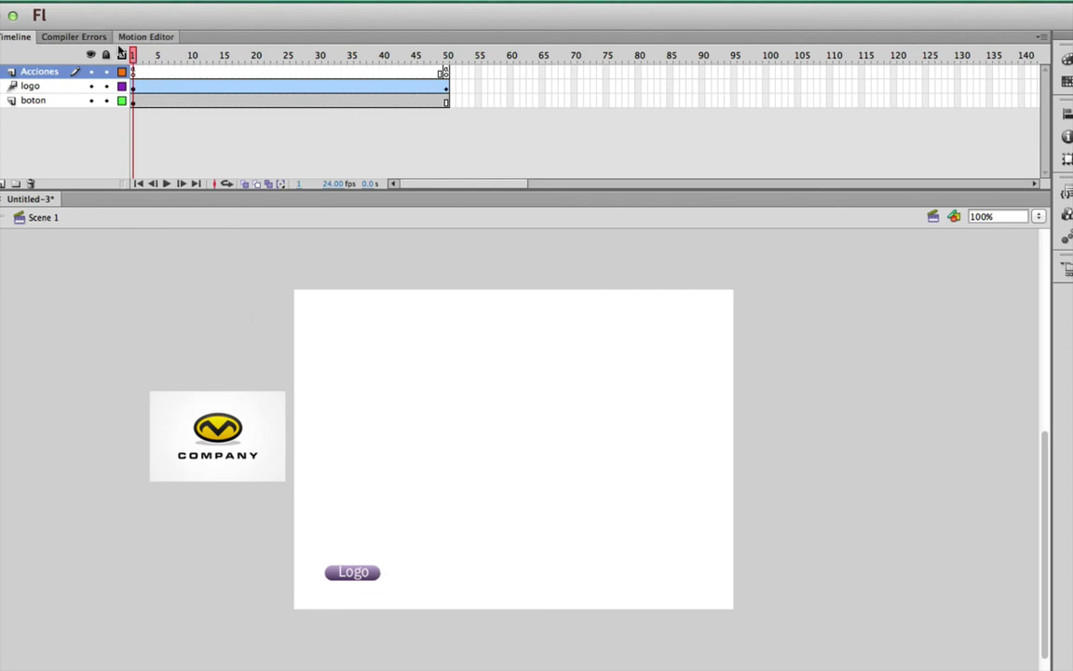
pyautogui.moveTo(130, 54)
pyautogui.mouseDown()
pyautogui.moveTo(155, 59)
pyautogui.moveTo(135, 60)
pyautogui.mouseUp()
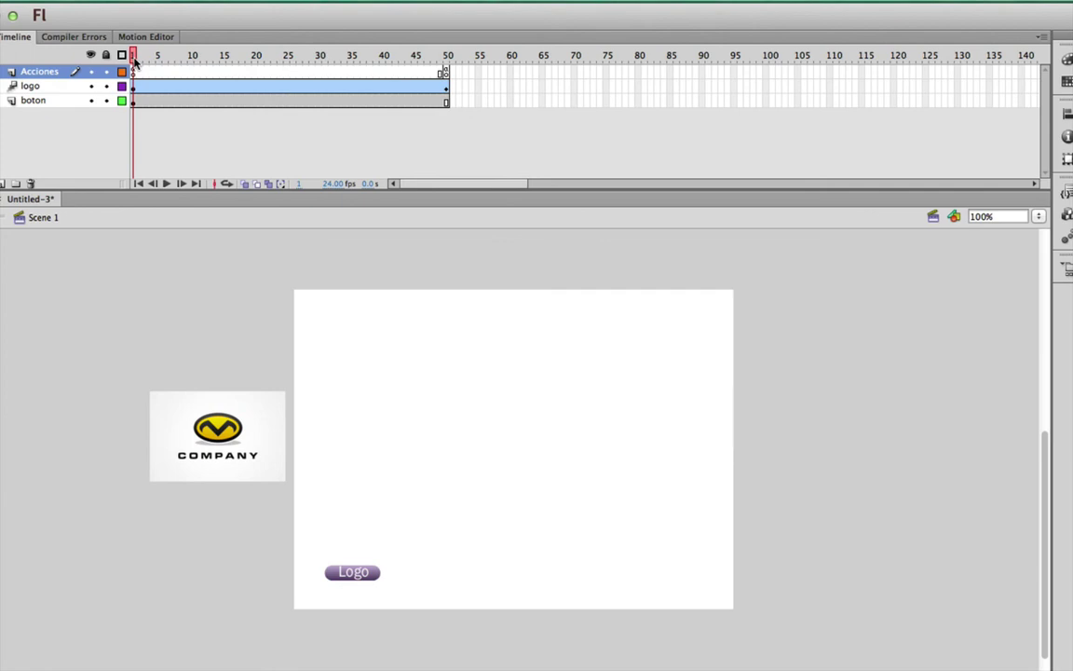
pyautogui.moveTo(152, 60); pyautogui.dragTo(447, 79)
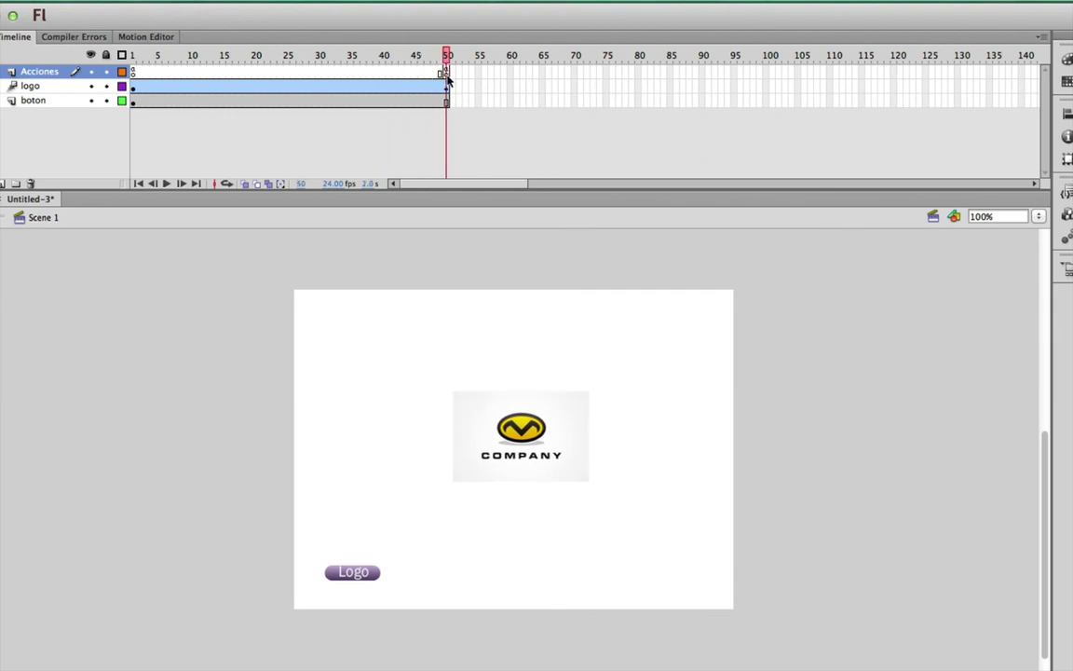
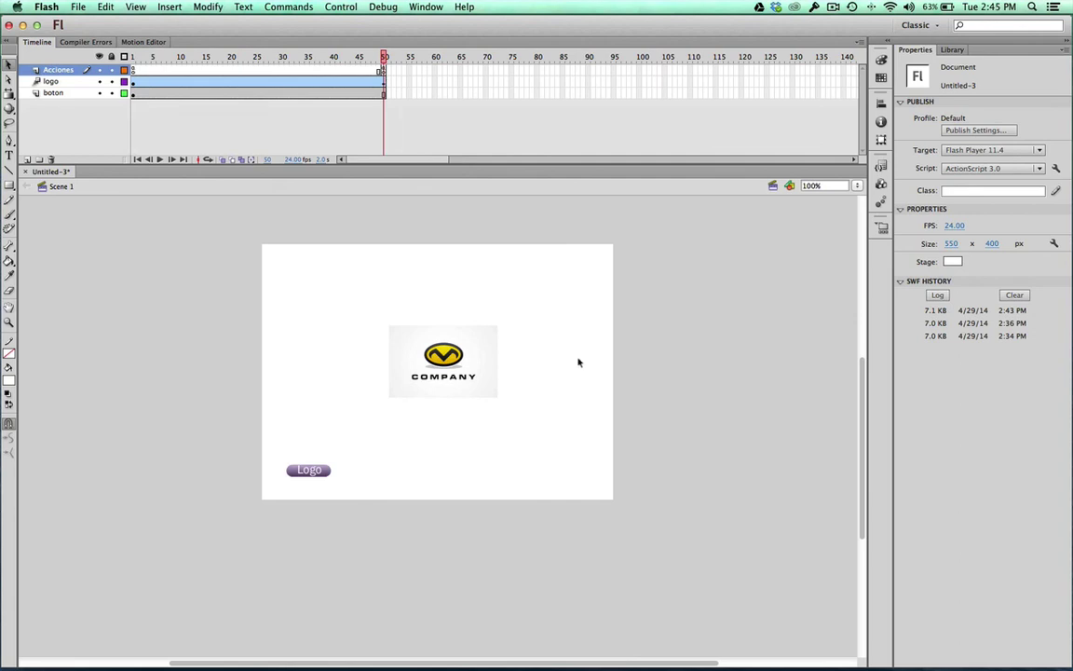
# Save the document to the Desktop under the name logo animado.fla
pyautogui.click(48, 8)
pyautogui.click(50, 8)
pyautogui.click(82, 7)
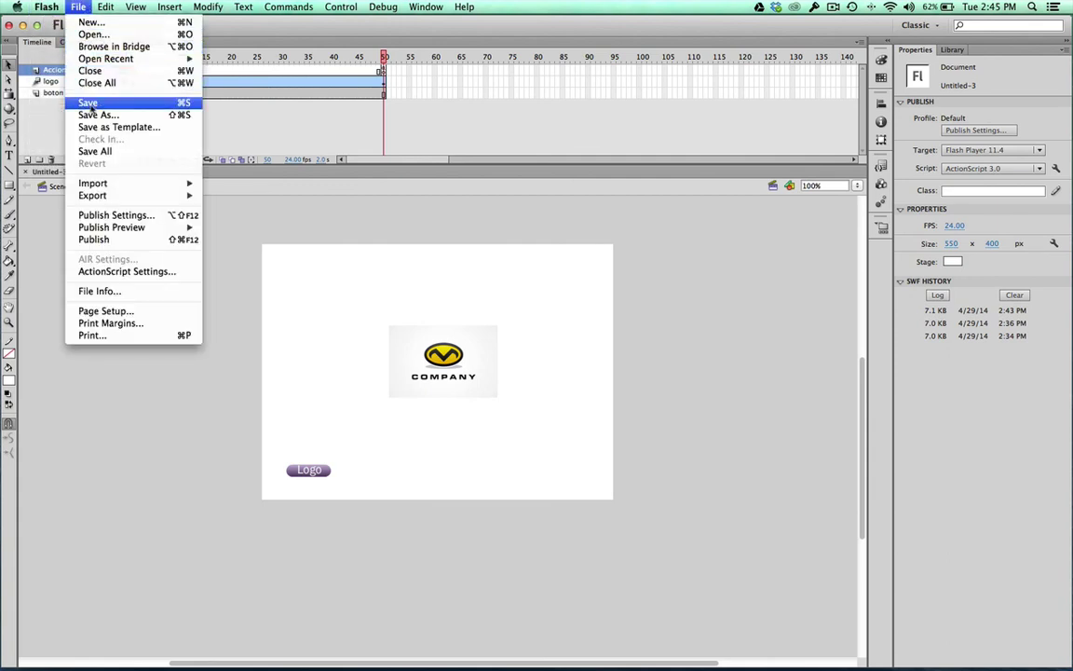
pyautogui.click(88, 103)
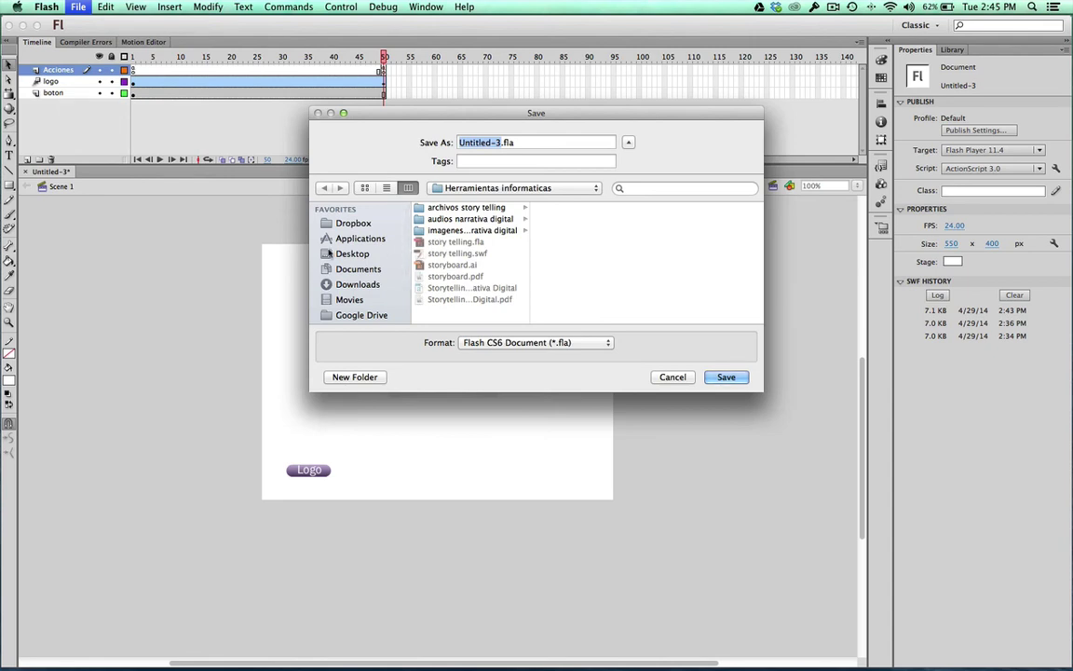
pyautogui.click(332, 253)
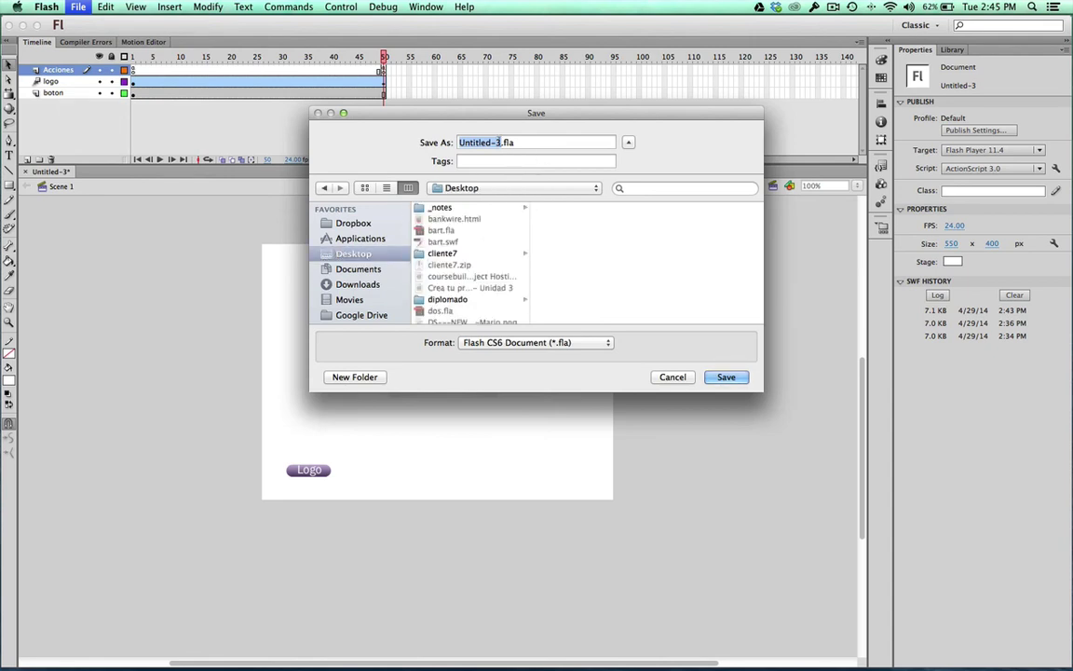
pyautogui.press('BackSpace')
pyautogui.write('logo animado')
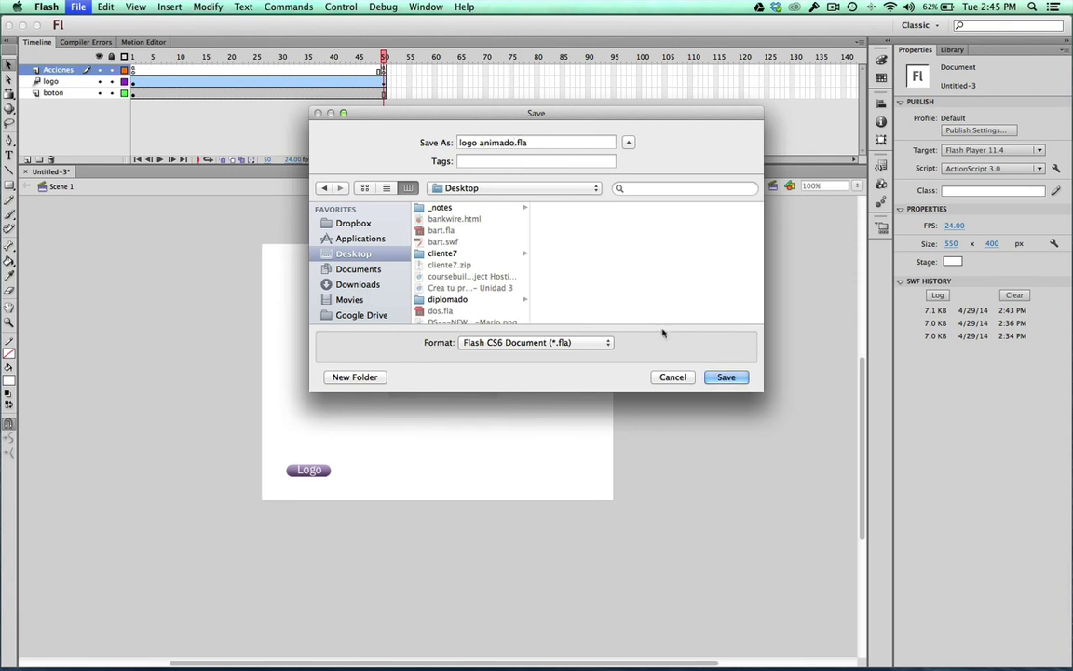
pyautogui.click(715, 376)
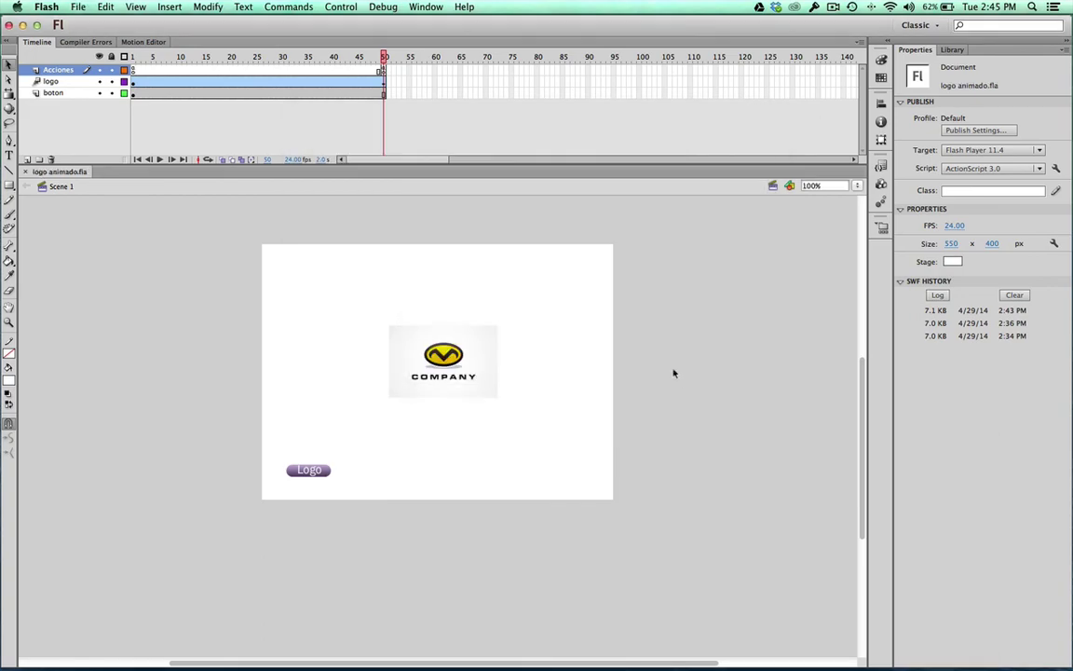
# Reveal the desktop, select the saved logo animado.fla file to check it, and bring the Flash window back
pyautogui.press('F12')
pyautogui.press('F12')
pyautogui.press('F11')
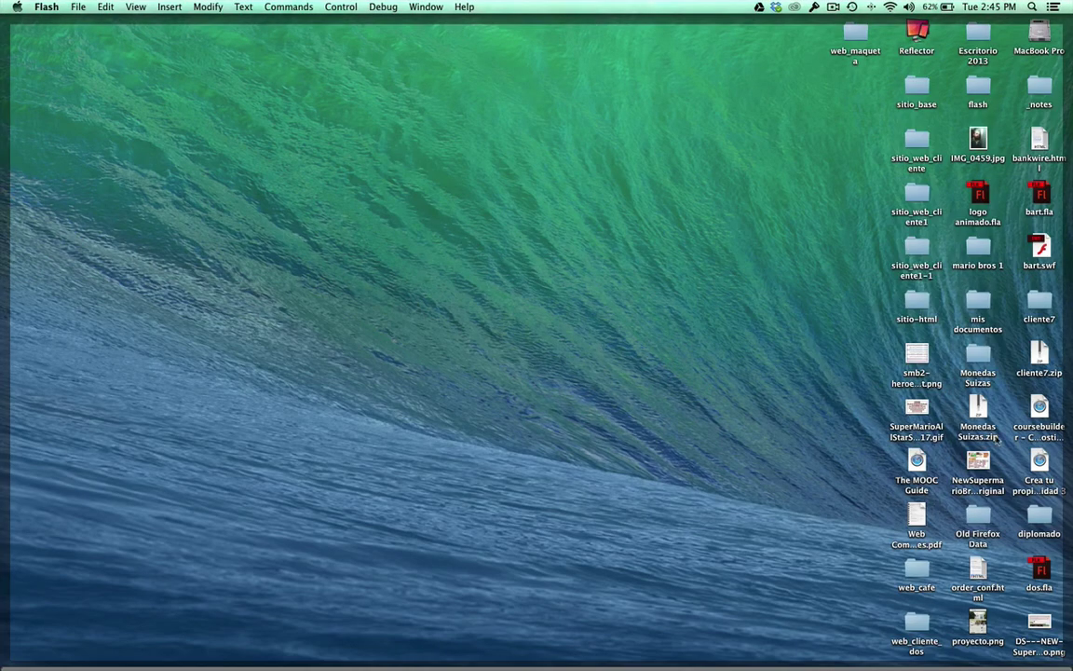
pyautogui.click(948, 214)
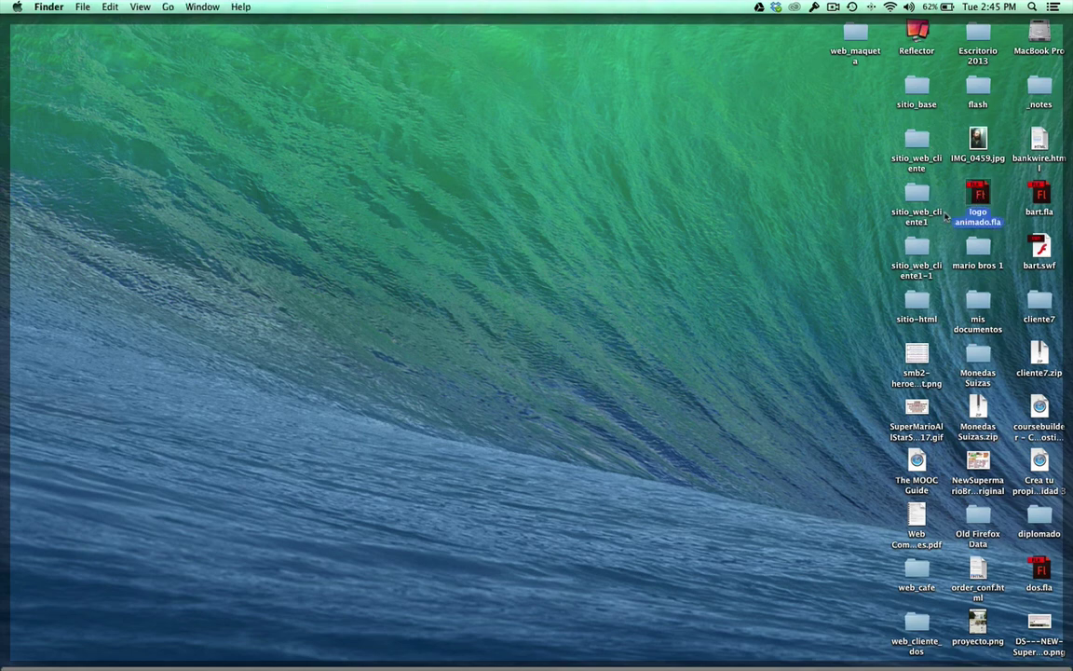
pyautogui.press('F11')
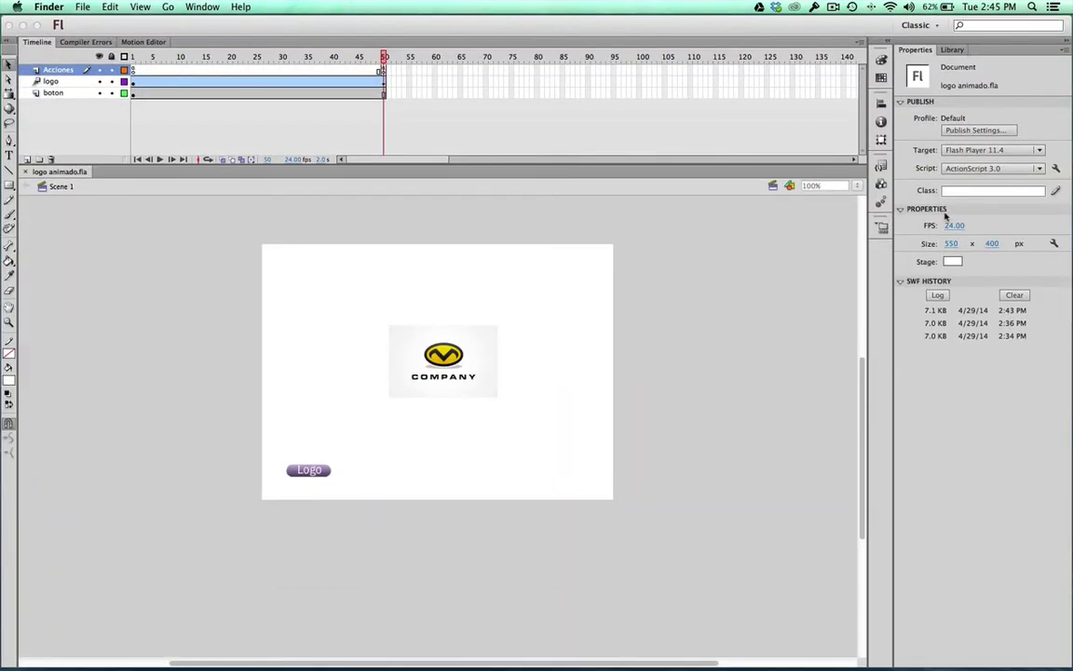
pyautogui.press('F11')
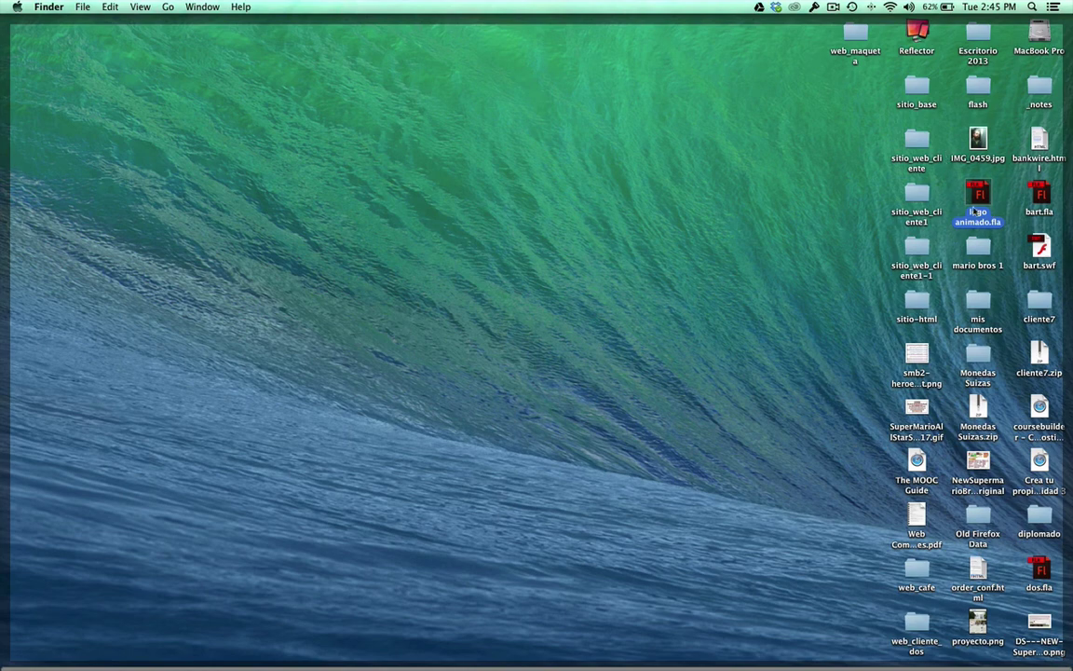
pyautogui.press('F11')
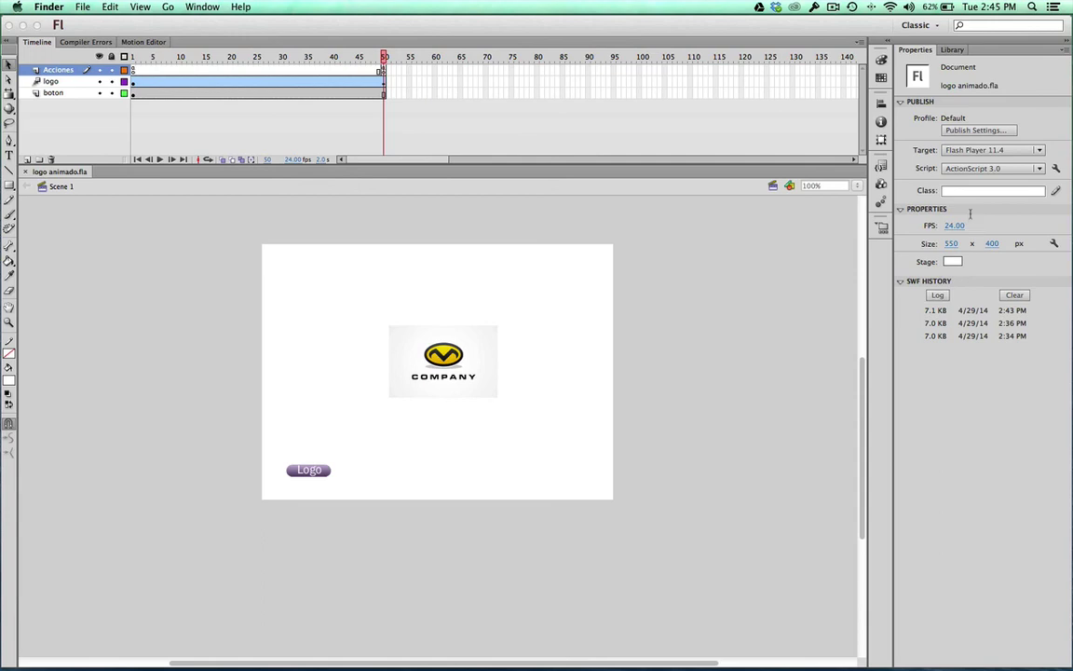
# Test the saved movie to export its SWF file, and close the preview window
pyautogui.click(632, 293)
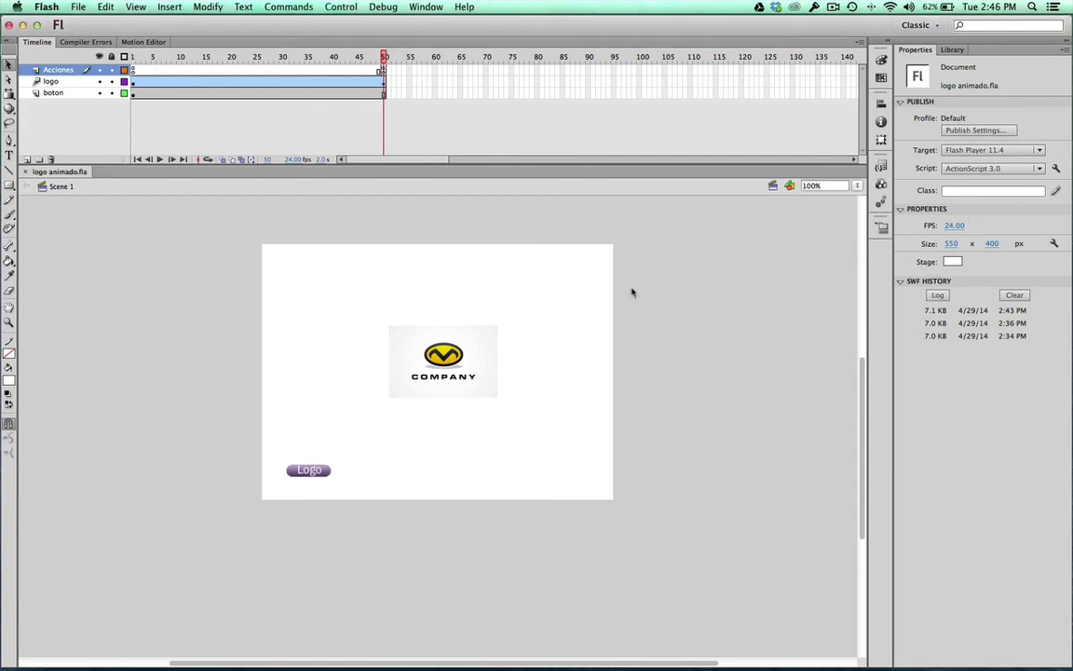
pyautogui.press('super+Return')
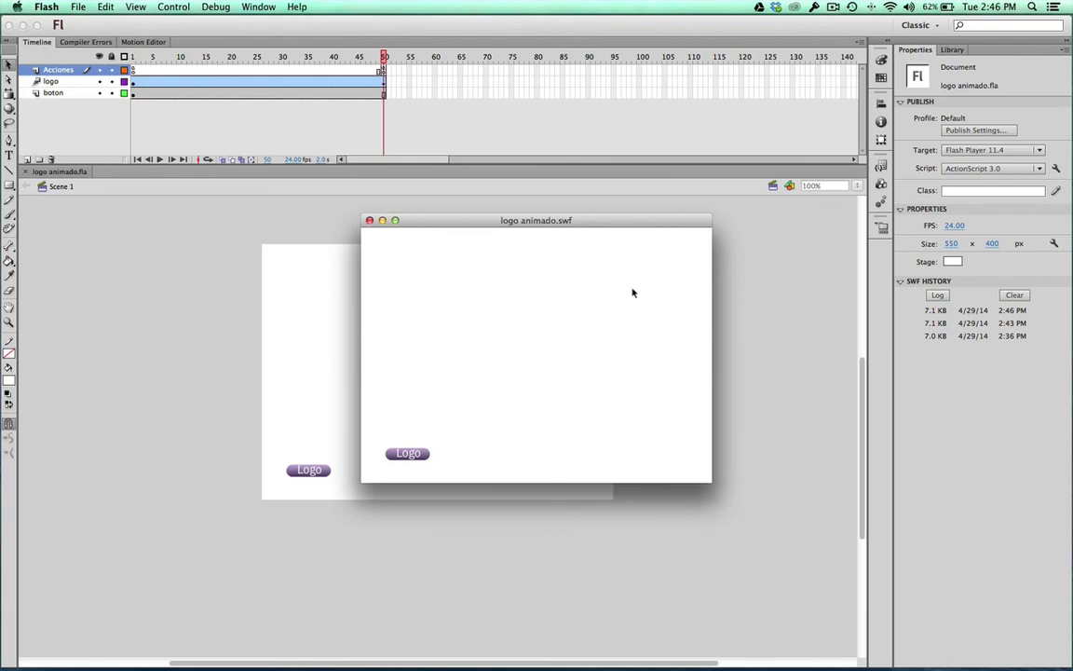
pyautogui.click(369, 220)
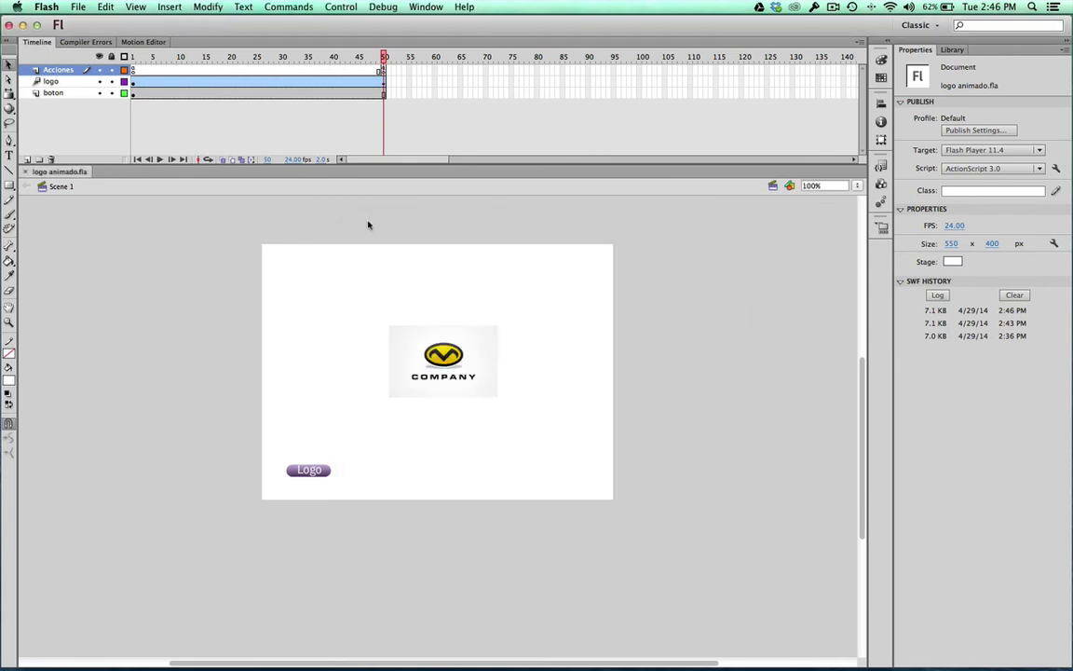
# Locate and select the exported logo animado.swf on the desktop, and return to the Flash document
pyautogui.press('super+m')
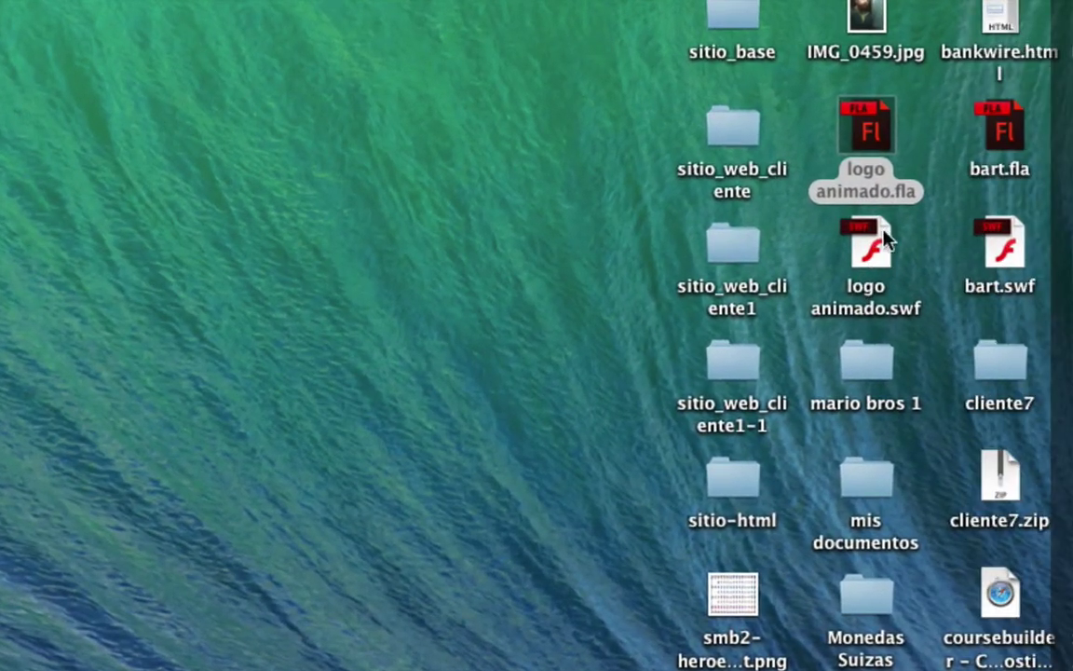
pyautogui.click(868, 252)
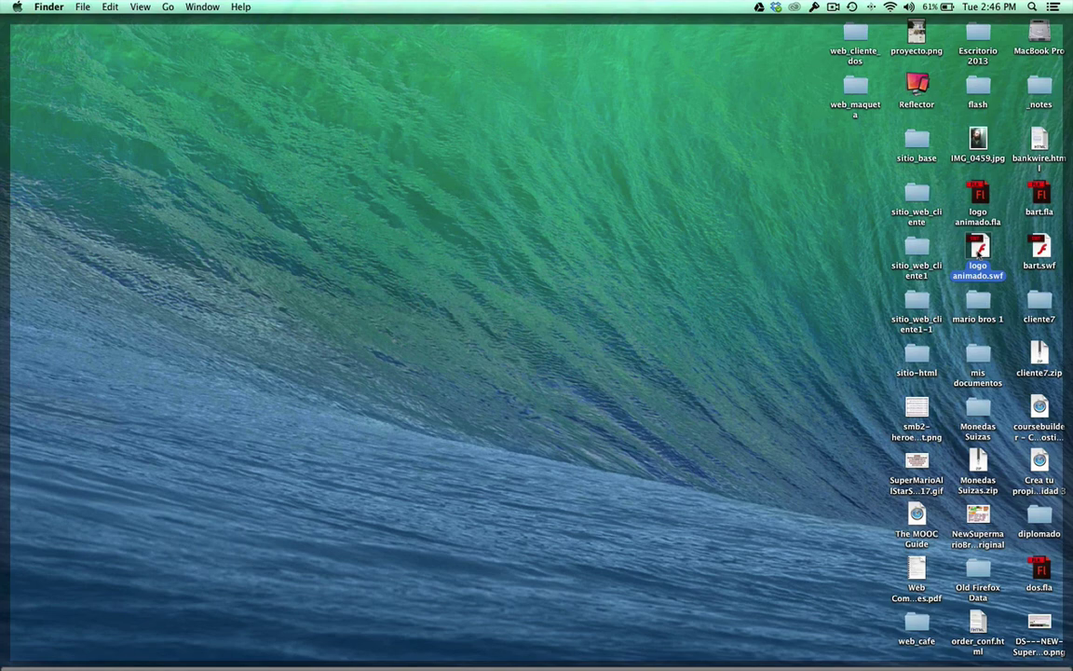
pyautogui.press('F11')
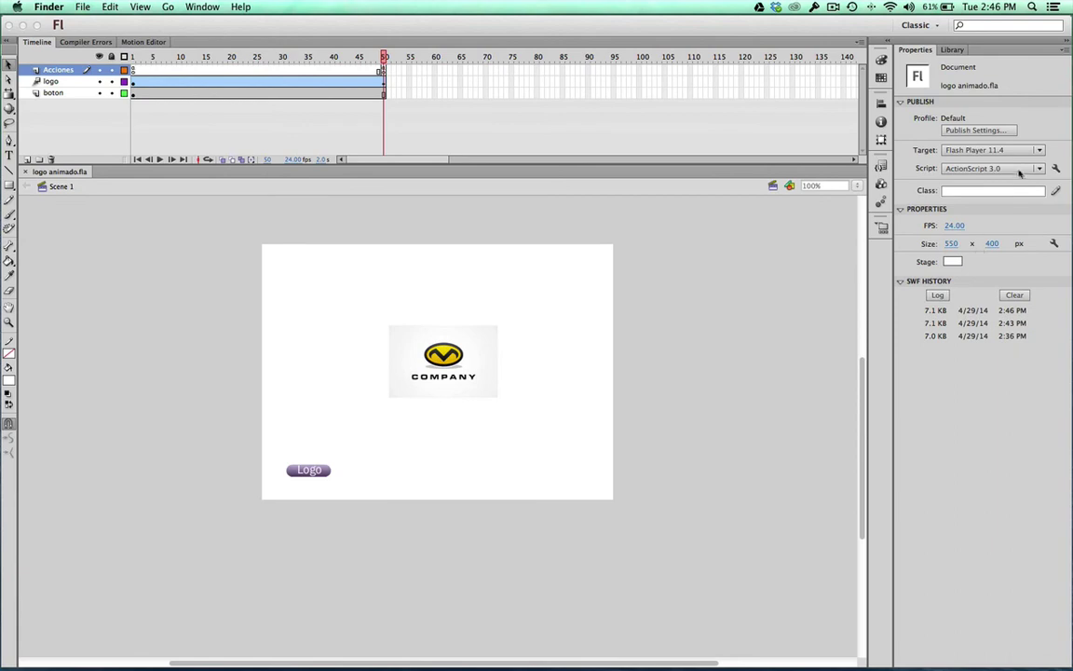